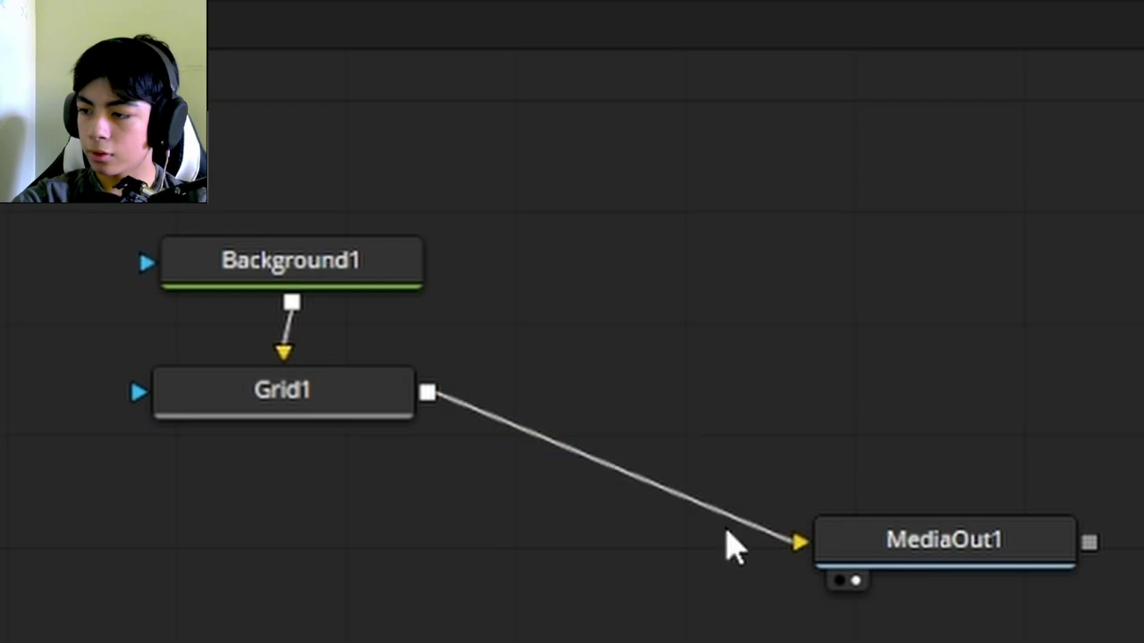
Step: Insert a Merge node between Grid1 and MediaOut1 and rotate the grid by 45 degrees
left_click_drag(427, 393, 950, 557)
left_click(365, 393)
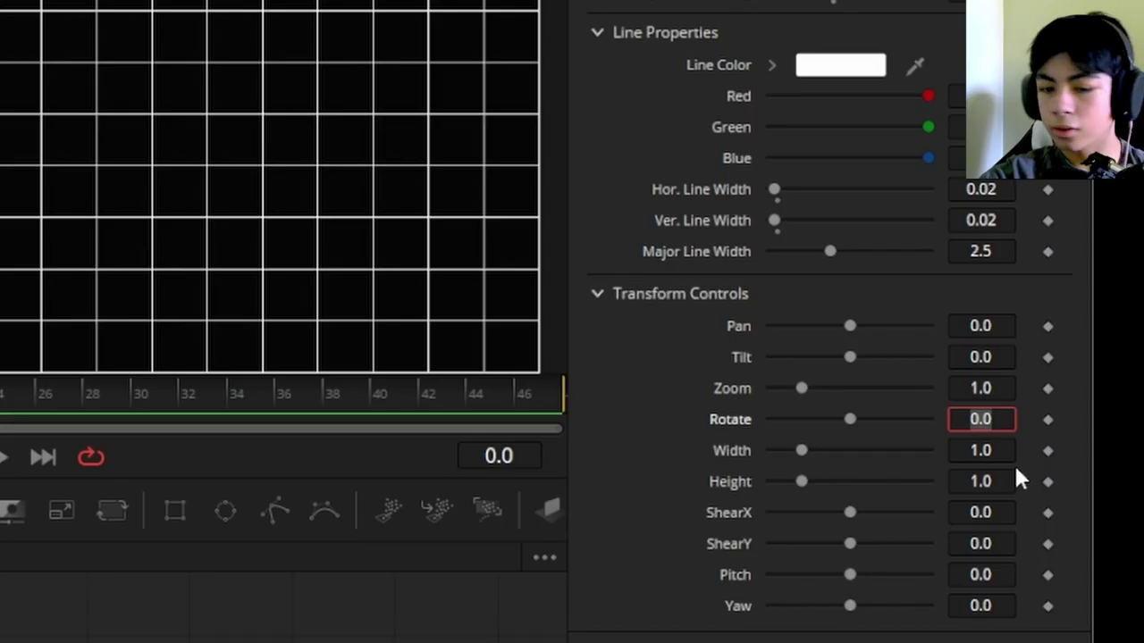
type("45")
key("Tab")
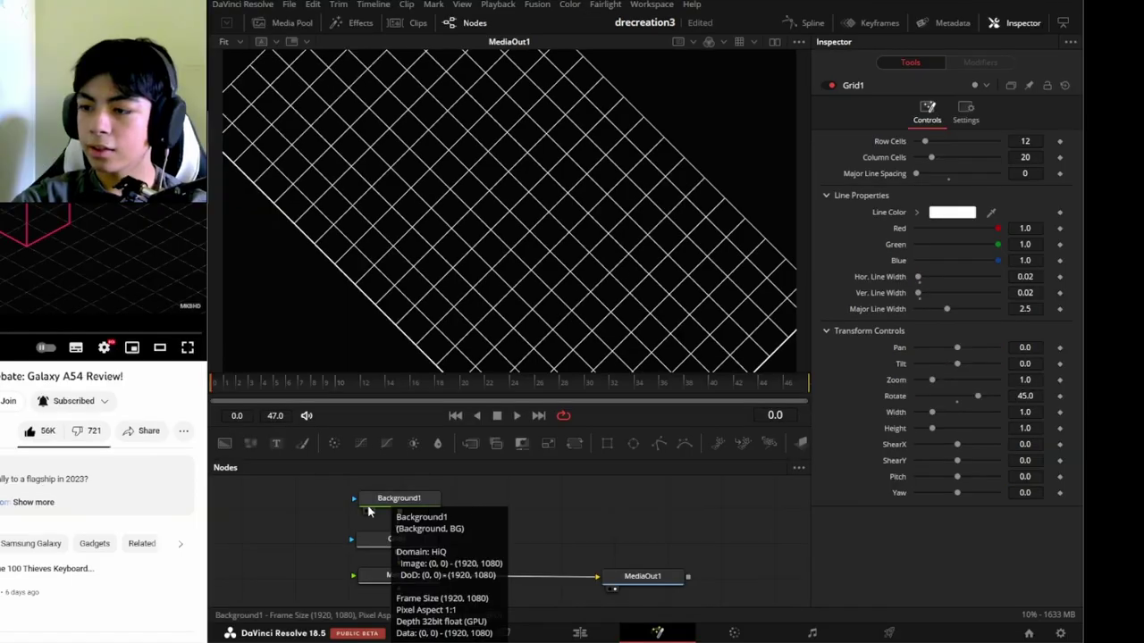
Step: Set Background1's image height to 1920 and raise Grid1's row cells to 20
left_click(320, 635)
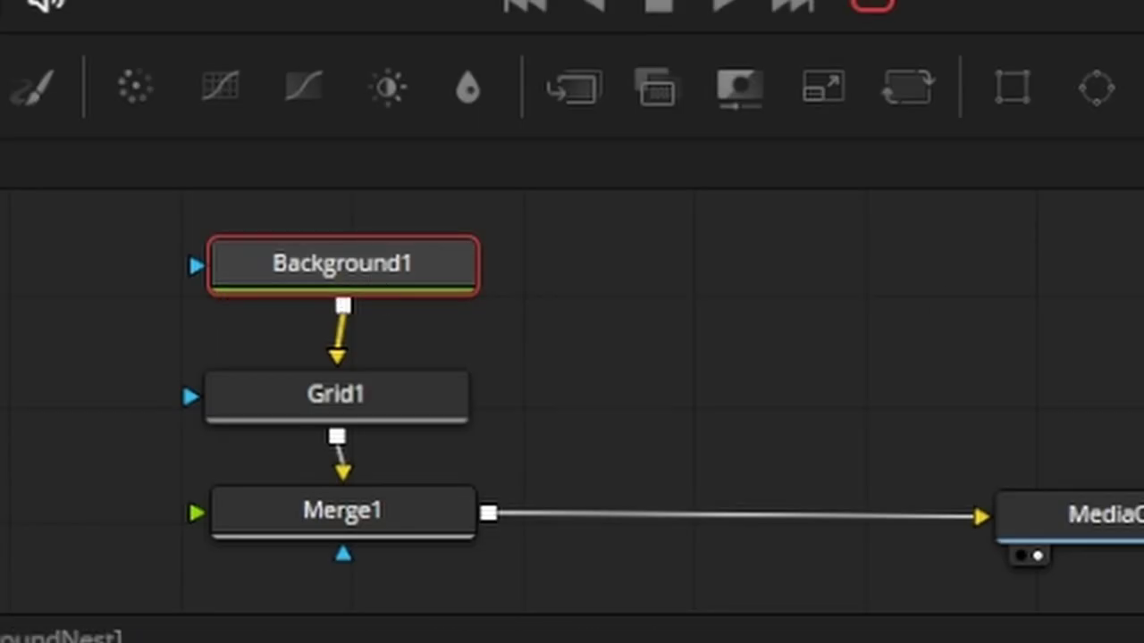
left_click(605, 102)
left_click(447, 598)
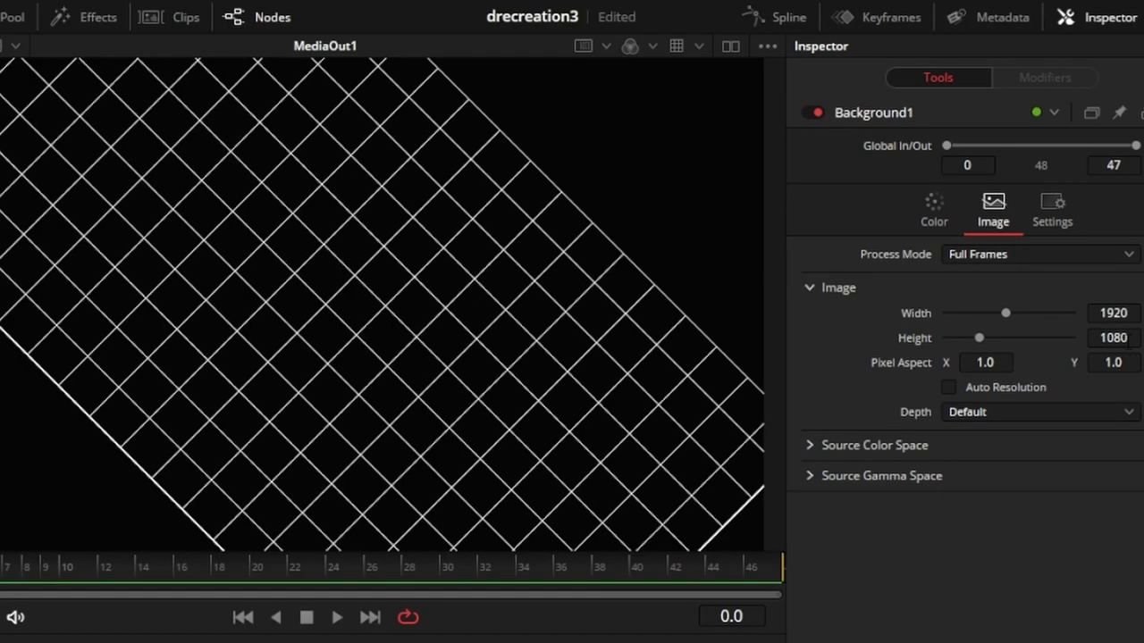
type("1920")
key("Tab")
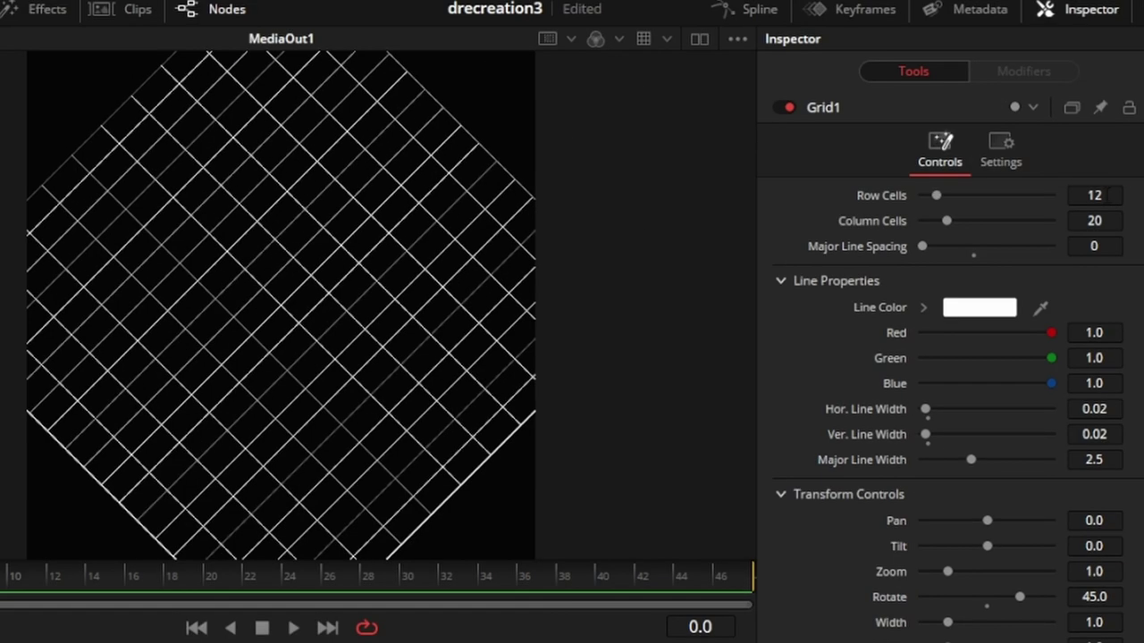
key("Up")
key("Up")
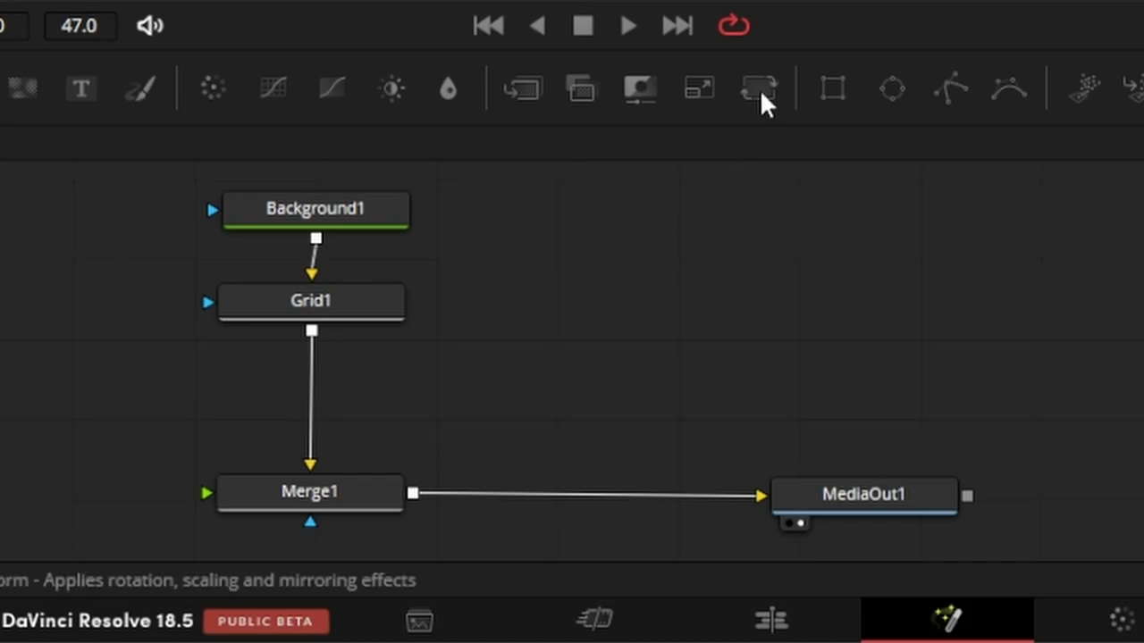
Step: Insert Resize and Transform nodes in sequence between Grid1 and Merge1, and set the Transform size to 1.778
left_click_drag(759, 88, 306, 438)
left_click_drag(535, 209, 301, 514)
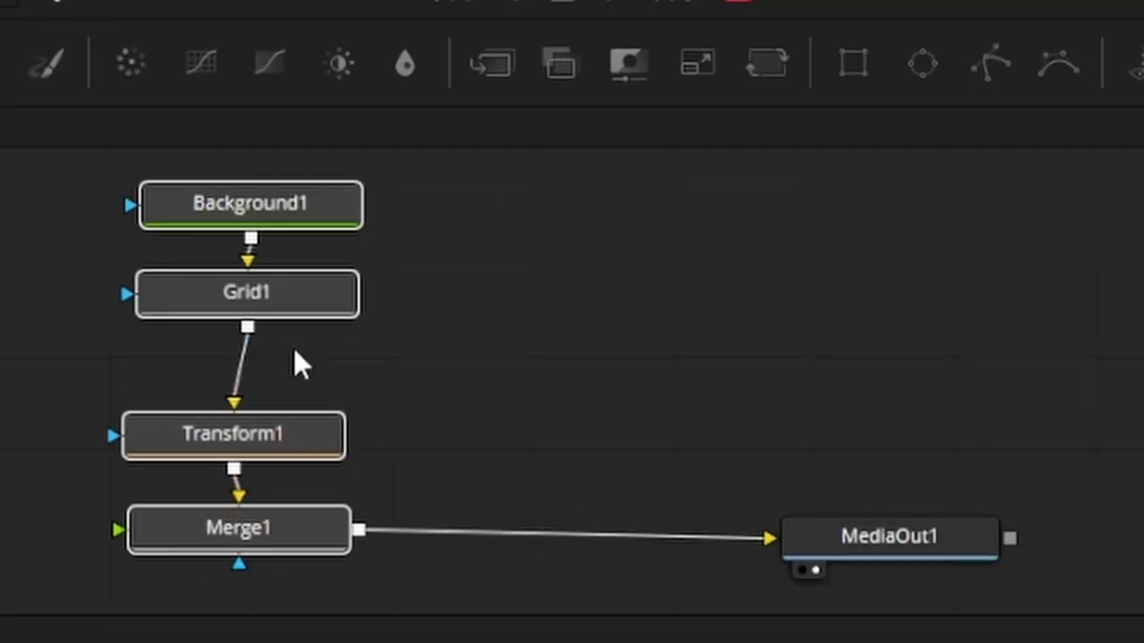
left_click(496, 286)
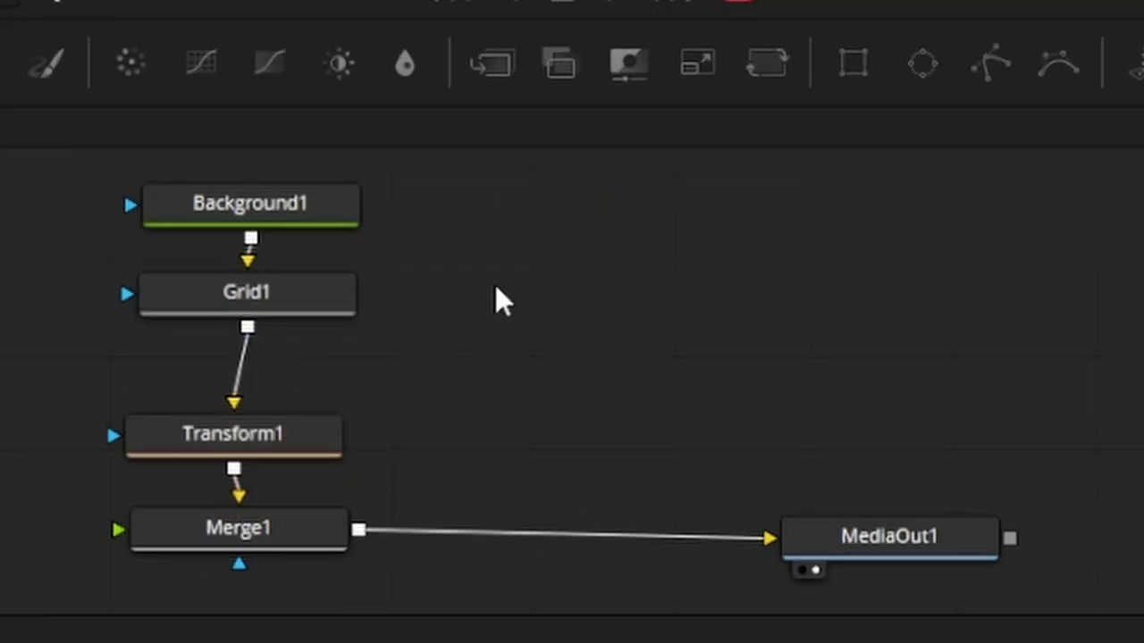
left_click_drag(710, 66, 235, 371)
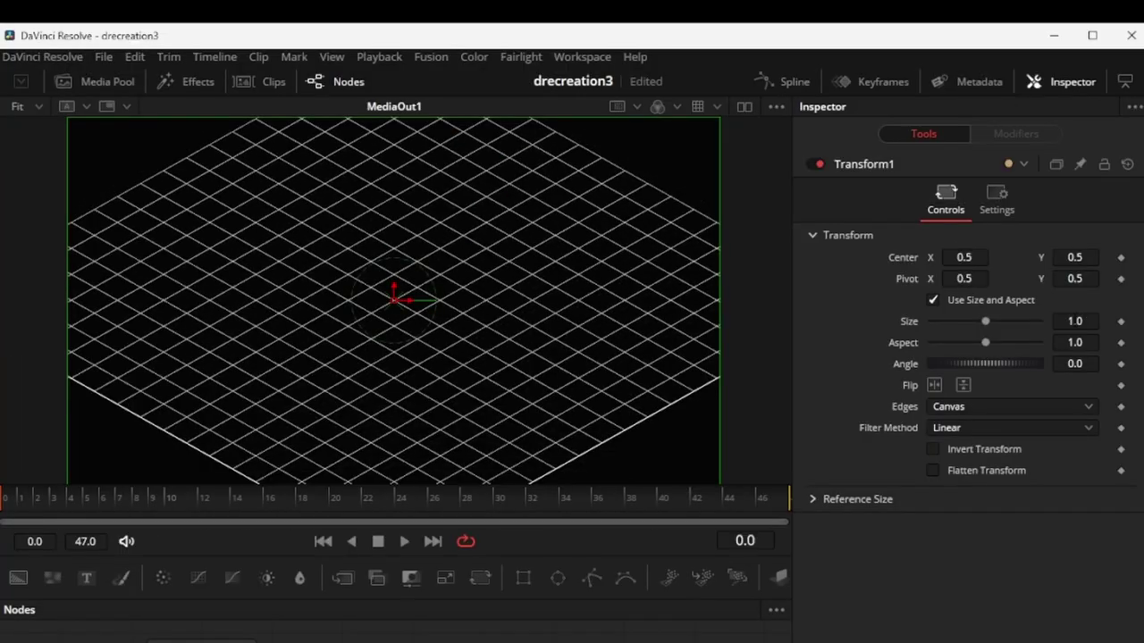
left_click_drag(434, 337, 510, 452)
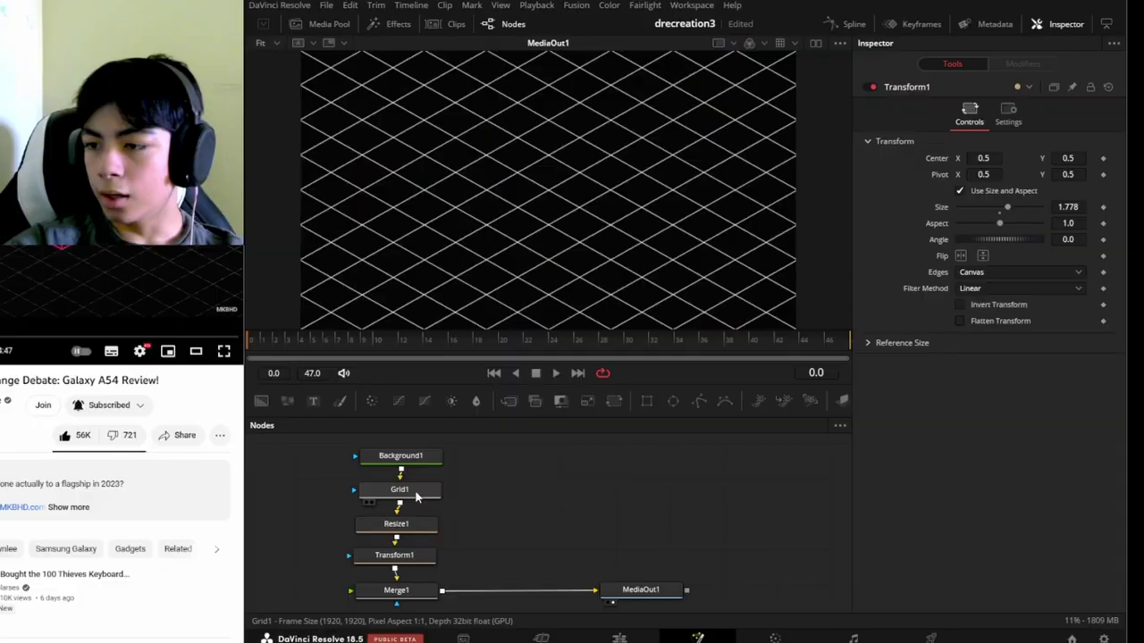
Step: Thin the grid lines by setting Grid1's horizontal line width to 0.01 and vertical line width to 0.005
left_click(398, 489)
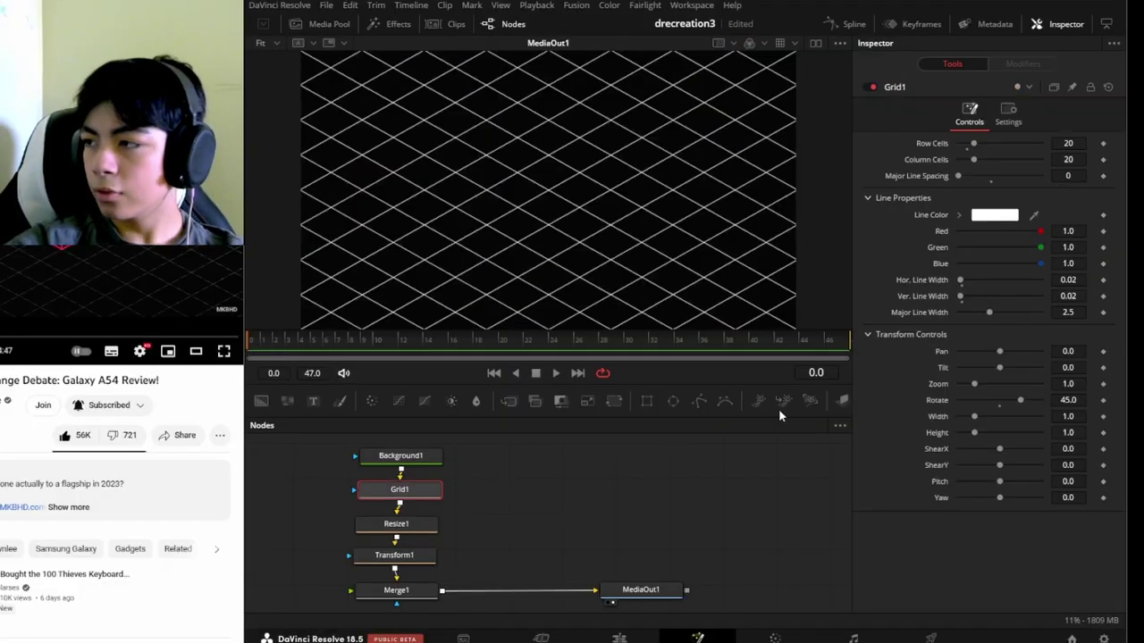
left_click(1068, 295)
type("0.001")
key("Return")
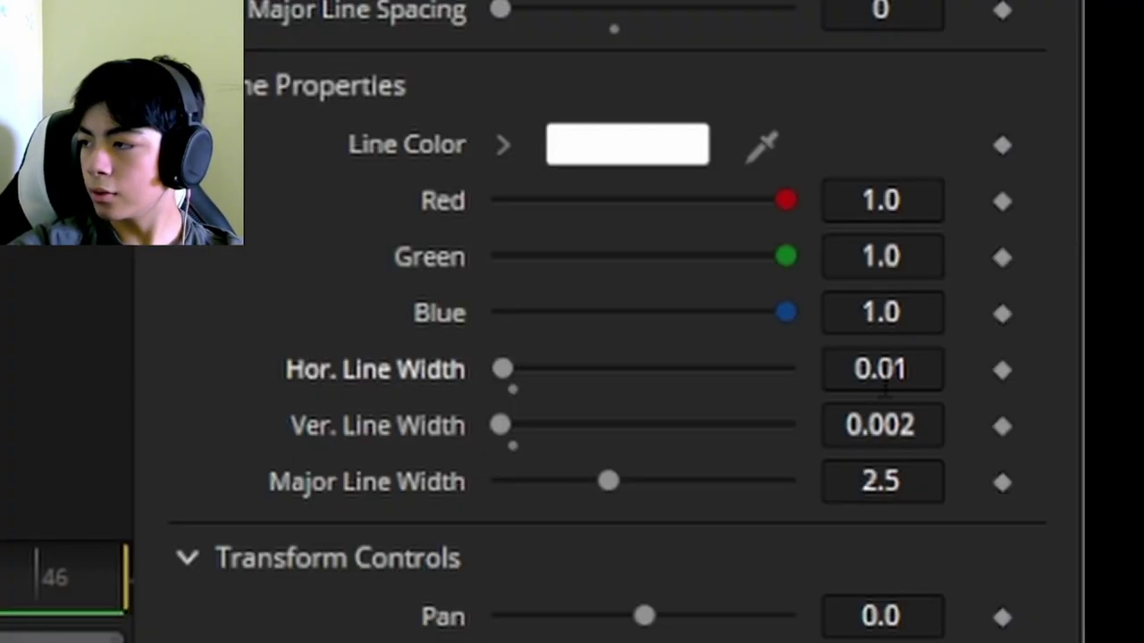
left_click(1068, 296)
type("0.005")
key("Return")
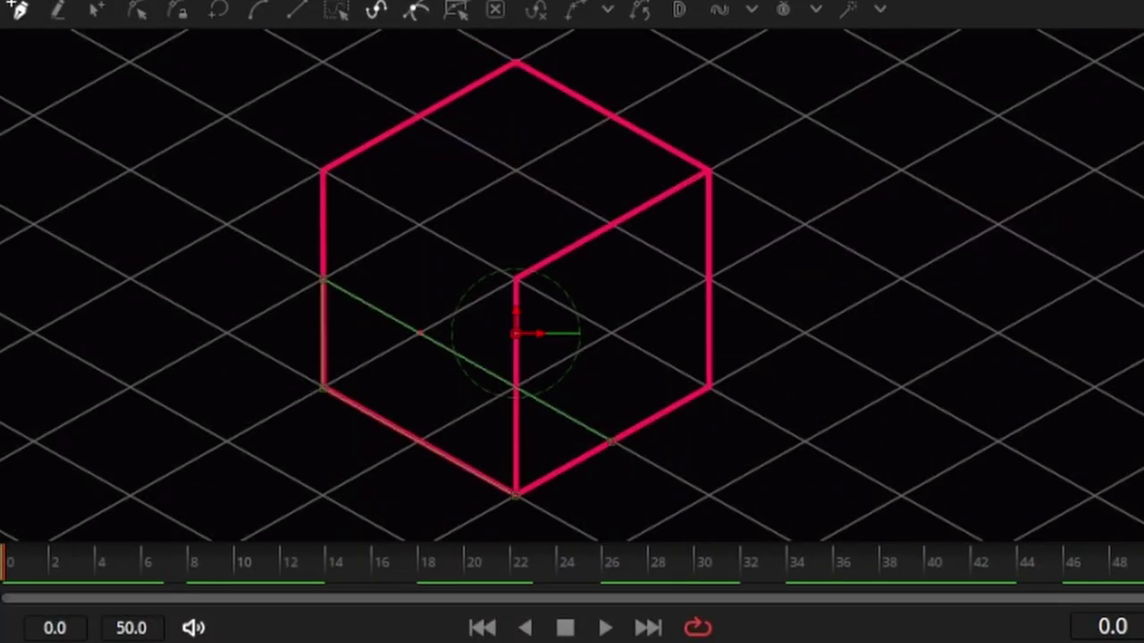
Step: Play back the cube animation on the timeline and extend the Fusion composition clip to 84 frames
left_click(988, 559)
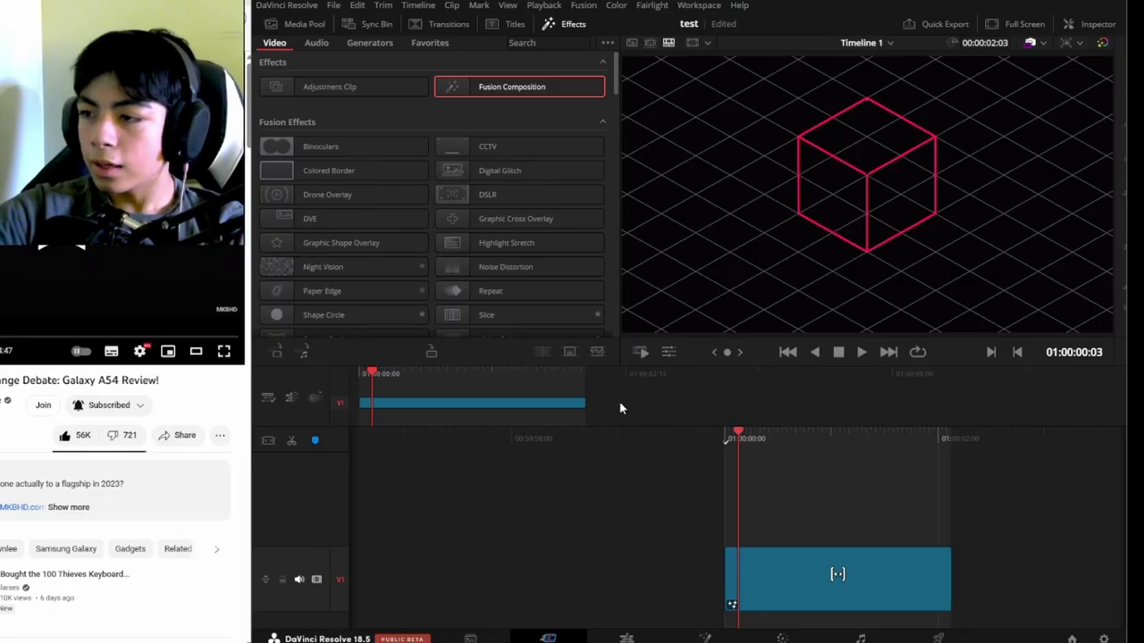
key("space")
key("space")
left_click_drag(836, 579, 909, 576)
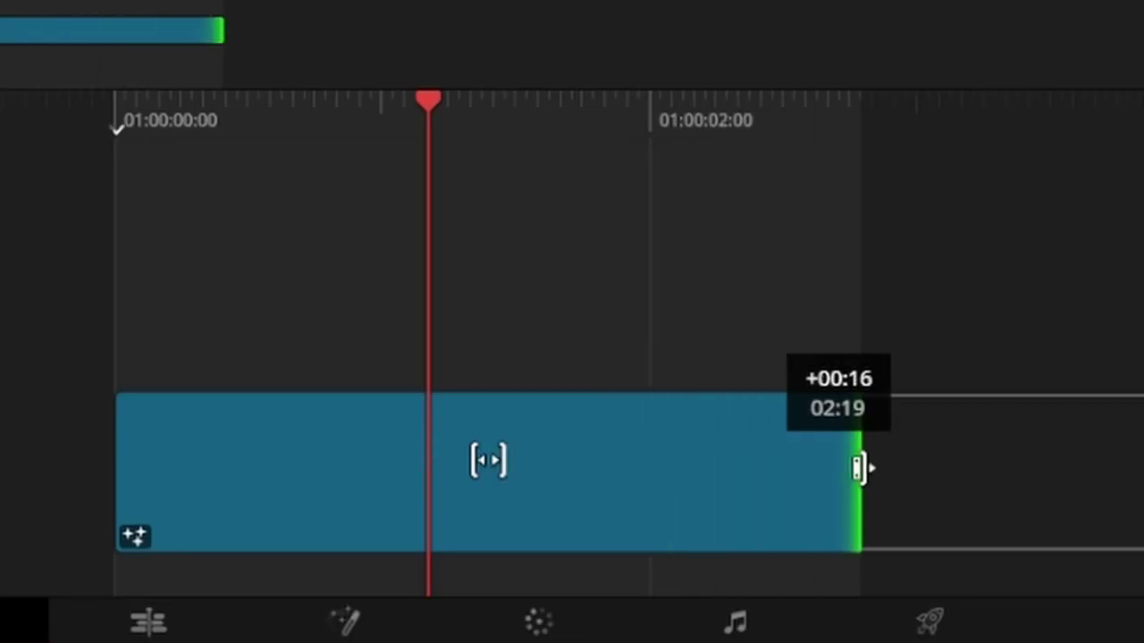
left_click_drag(858, 468, 1046, 465)
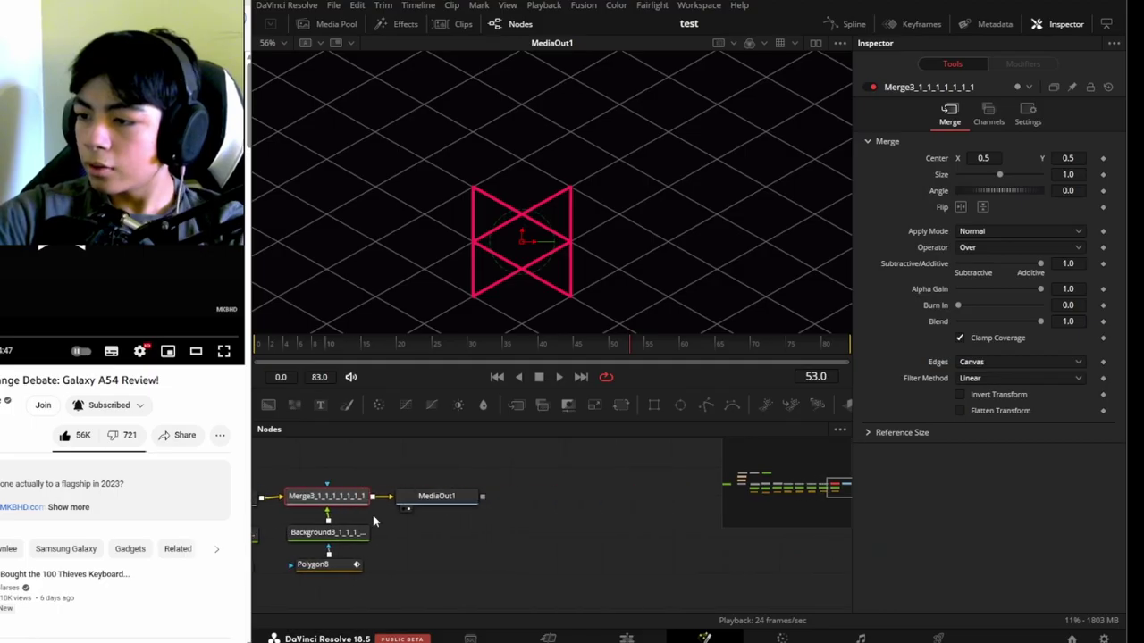
Step: Add a black Background merged just before MediaOut1 and keyframe its alpha from 0.0 to full around frame 51
left_click_drag(437, 496, 680, 498)
left_click_drag(268, 404, 451, 497)
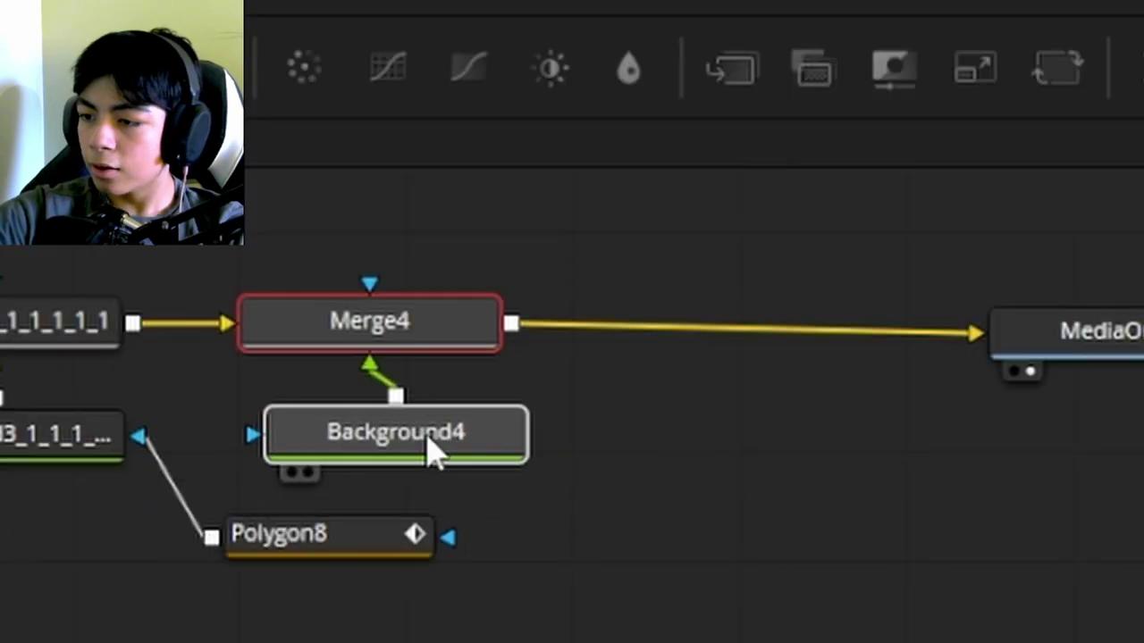
left_click(429, 451)
left_click_drag(331, 540, 4, 561)
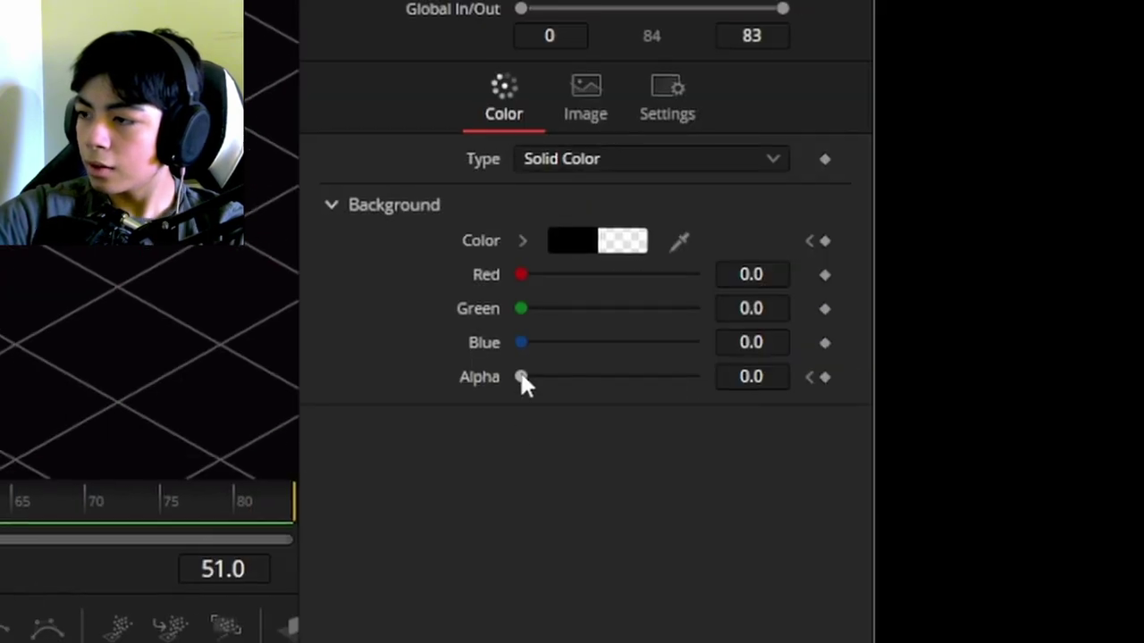
left_click_drag(523, 378, 703, 378)
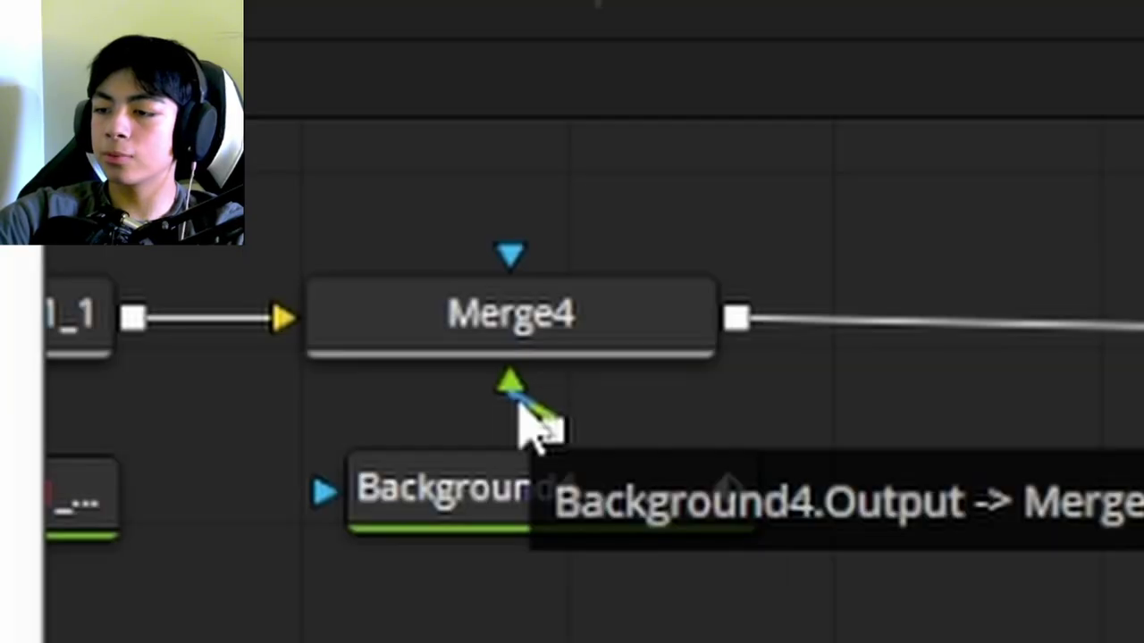
Step: Add a white (#ffffff) Background with a new merge before MediaOut1, leaving both it and Background4 disconnected from their merges
left_click_drag(349, 497, 623, 188)
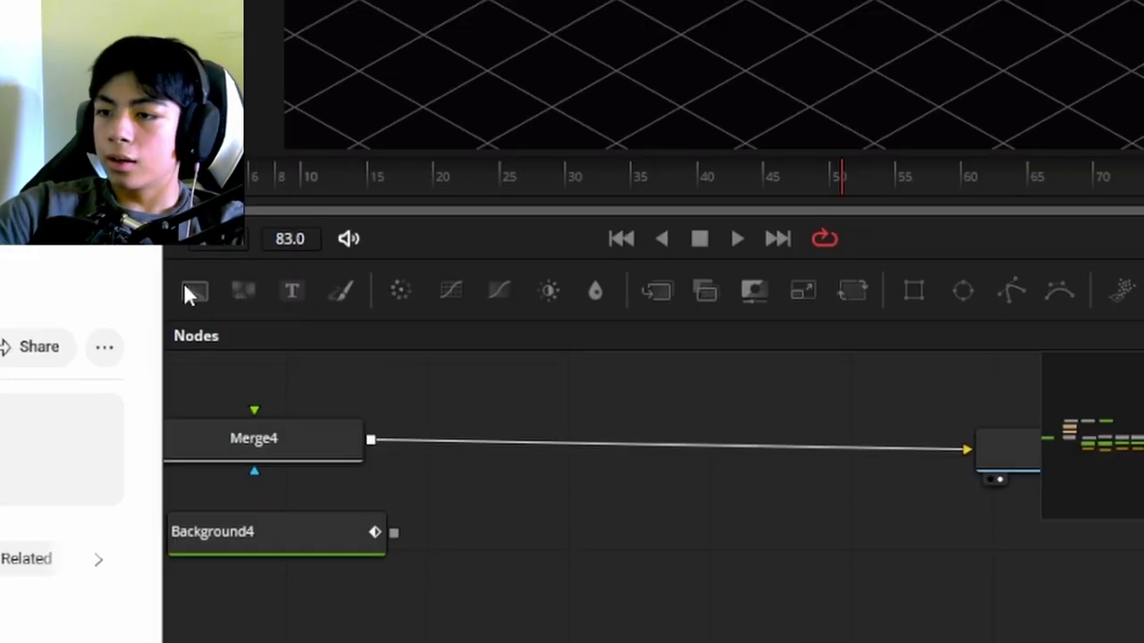
left_click_drag(184, 294, 595, 445)
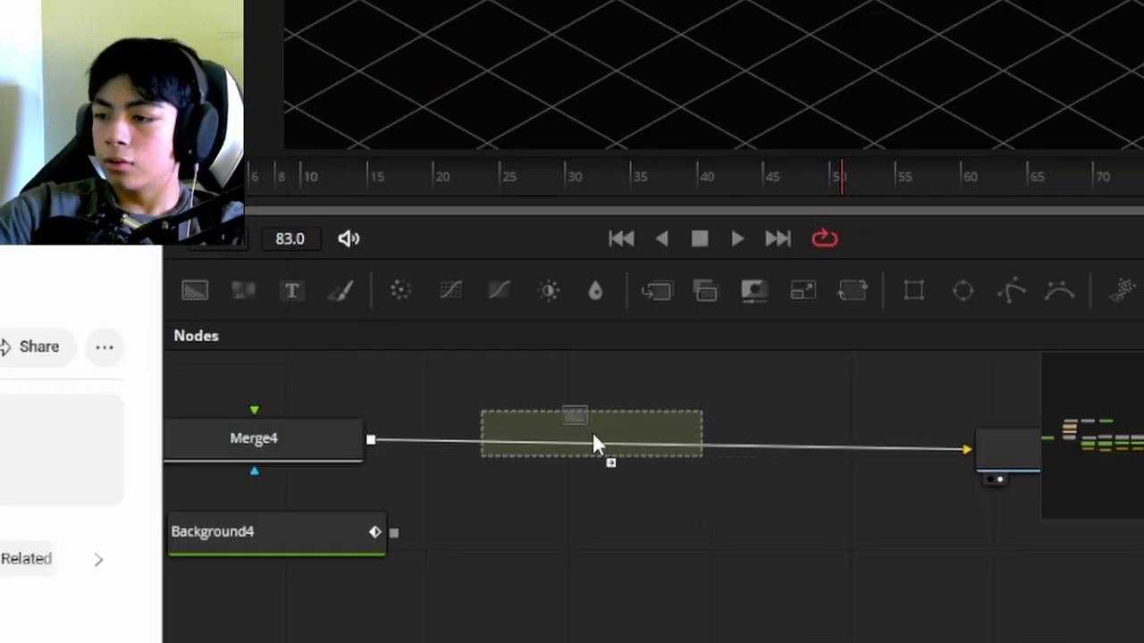
left_click(465, 411)
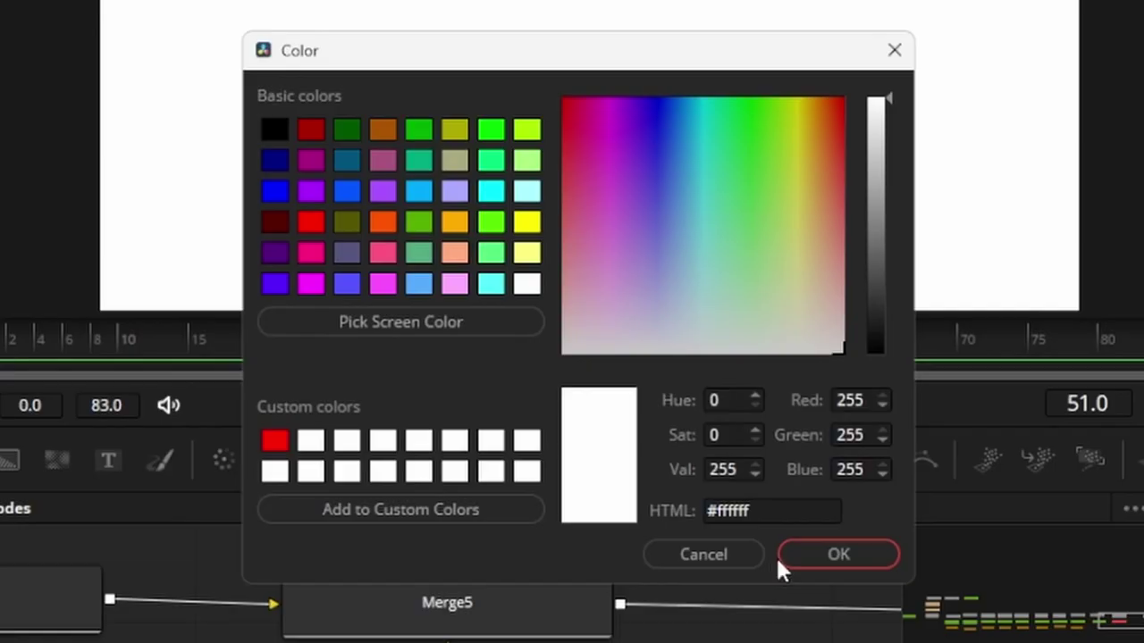
left_click(791, 549)
scroll(500, 444, "up", 2)
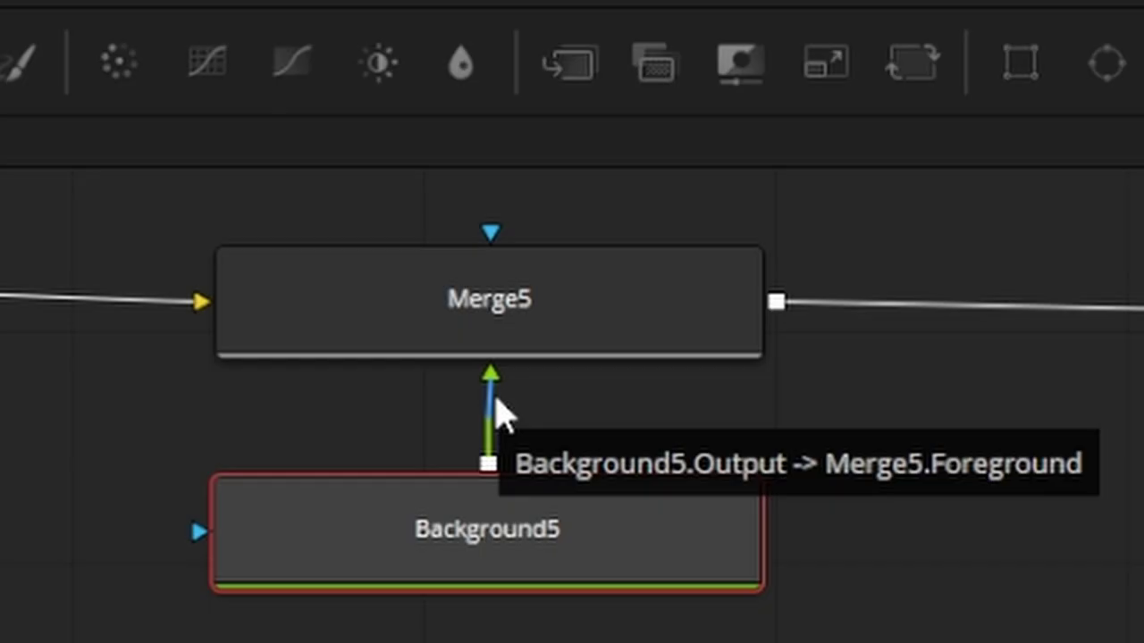
left_click_drag(496, 411, 668, 419)
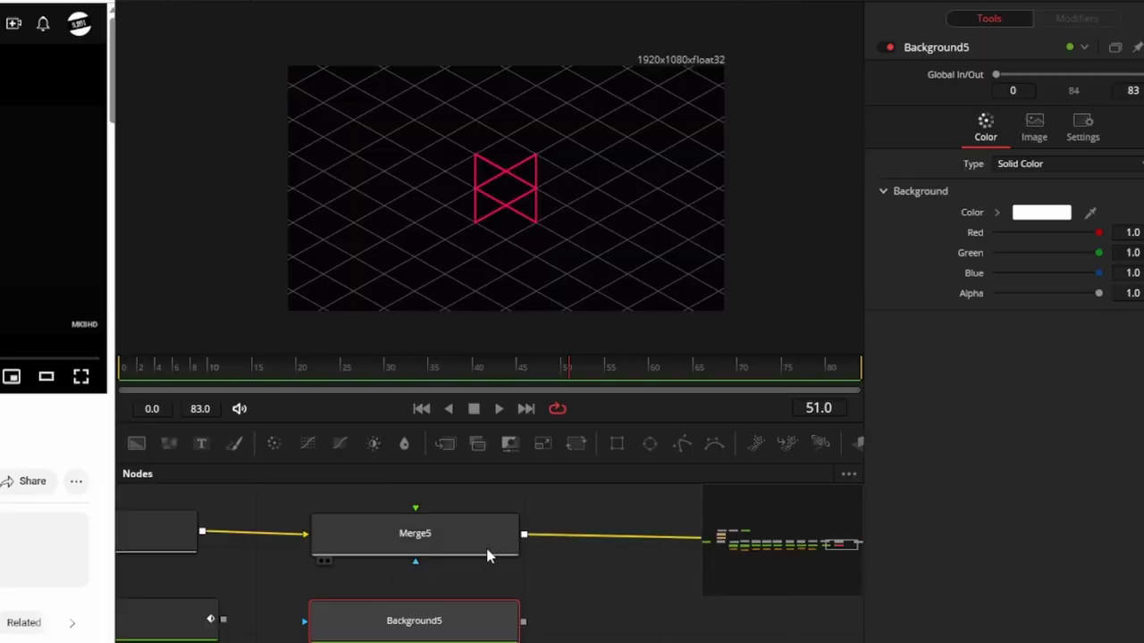
scroll(498, 197, "up", 3)
scroll(498, 197, "down", 1)
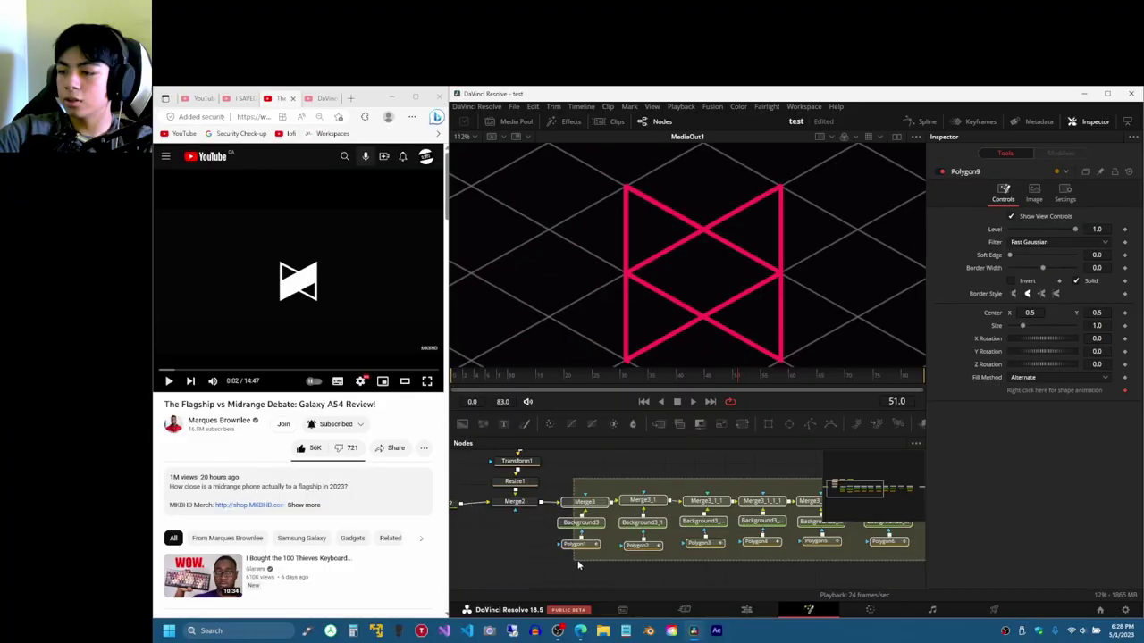
Step: Hide the pink line nodes and align the corners of the slanted Polygon9 shape with the grid intersections
key("ctrl+a")
left_click(271, 523)
left_click_drag(605, 326, 684, 429)
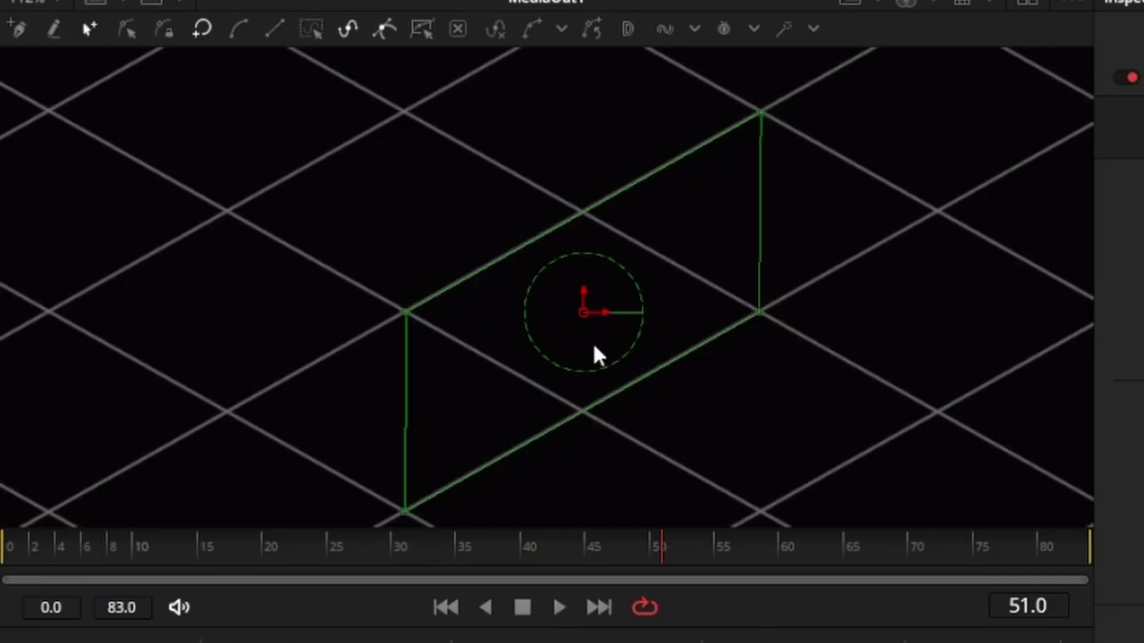
scroll(592, 353, "up", 10)
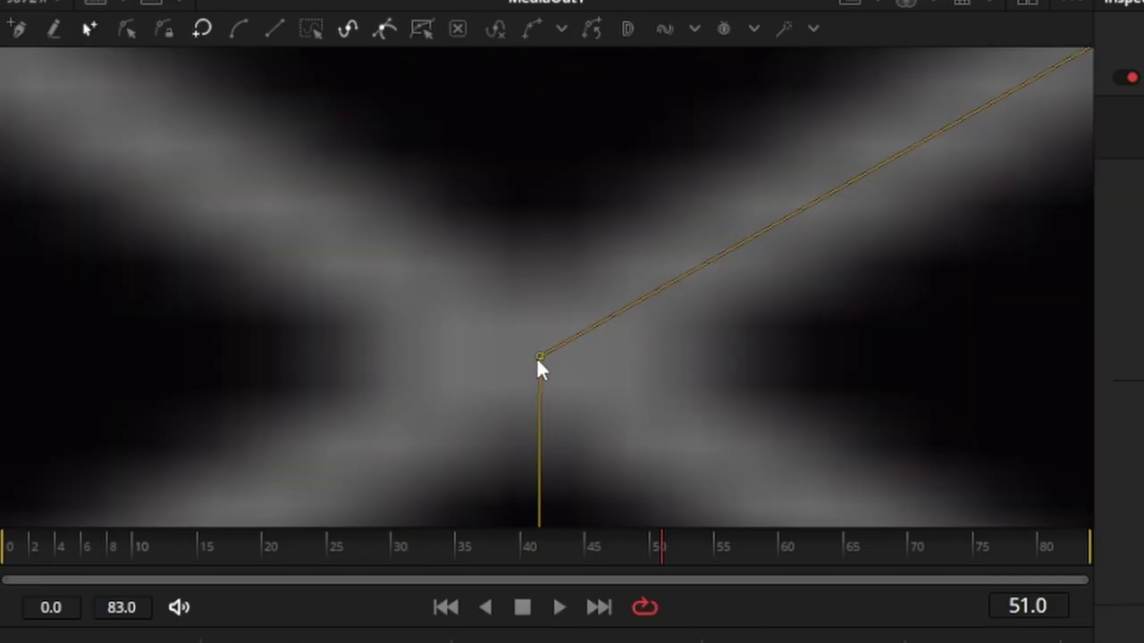
scroll(540, 358, "down", 10)
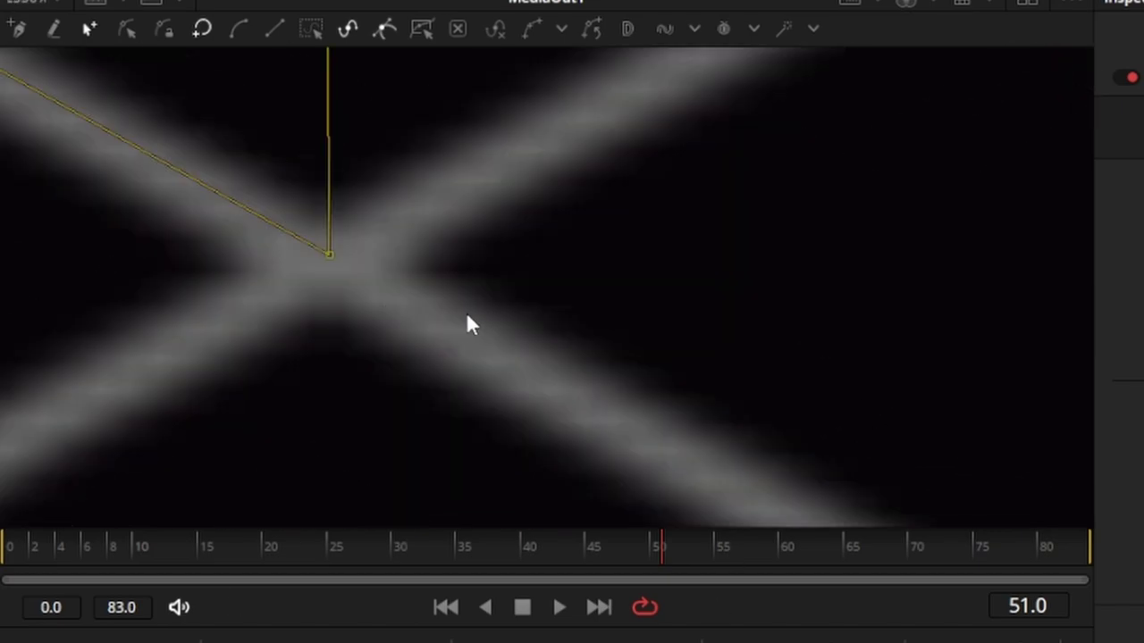
scroll(466, 312, "down", 8)
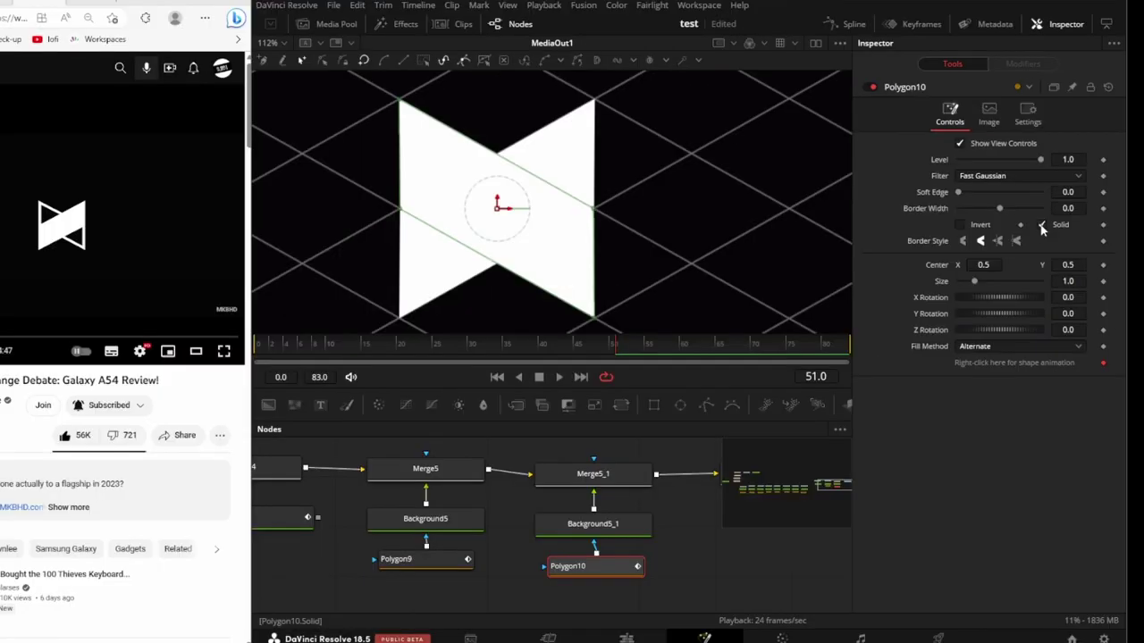
Step: Turn Polygon10 into an outline by disabling Solid and setting its border width to 0.005
left_click(1042, 266)
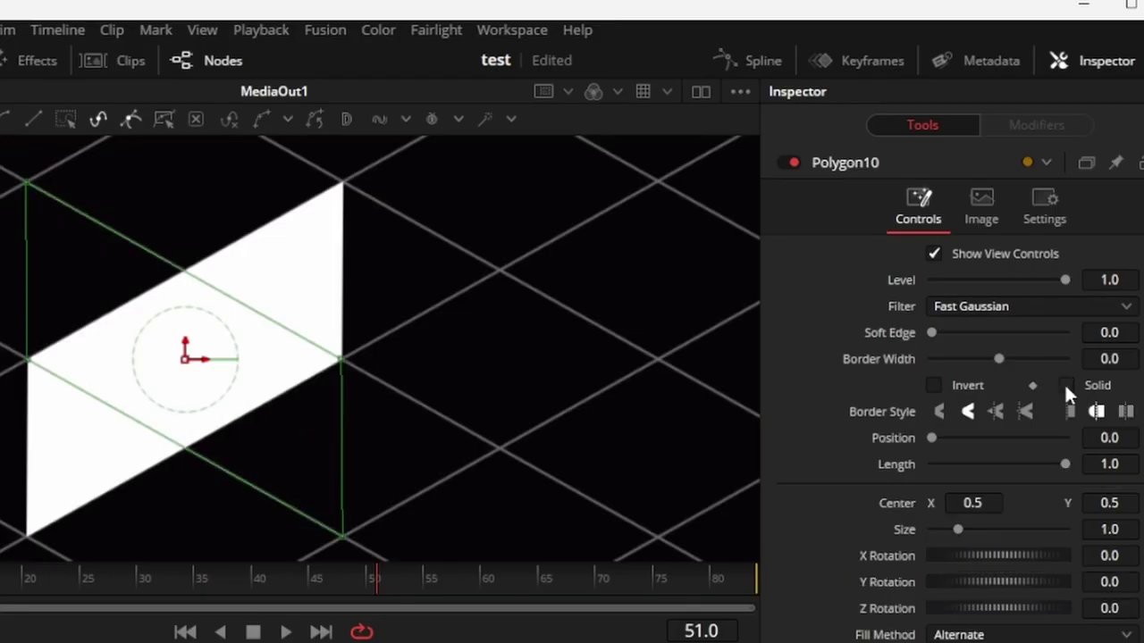
left_click_drag(1000, 358, 1002, 358)
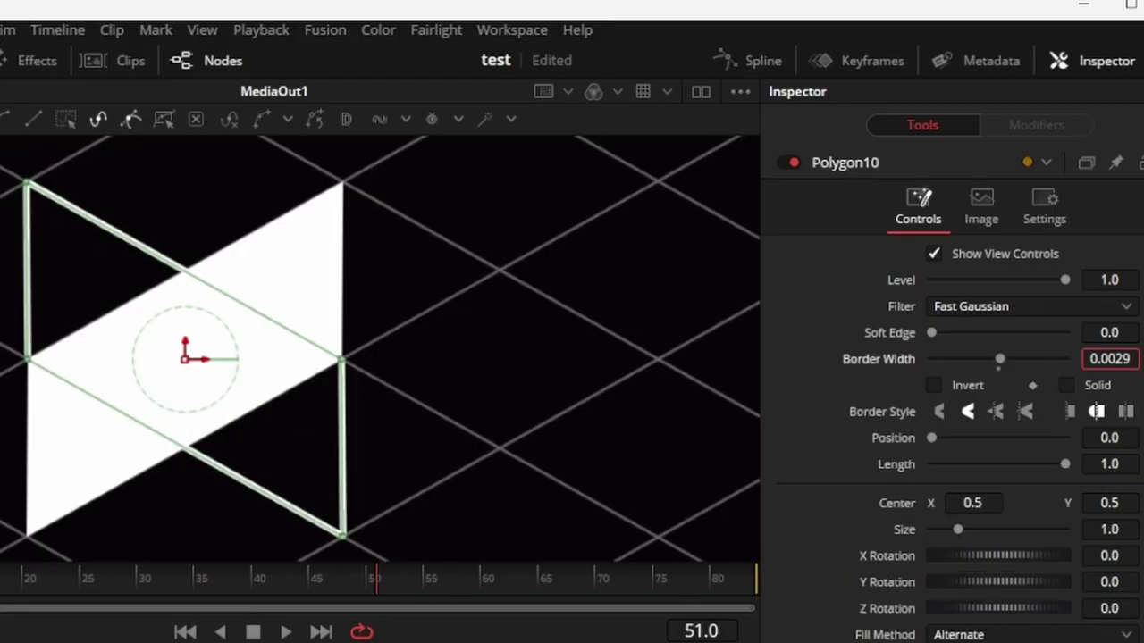
left_click_drag(1000, 209, 1001, 208)
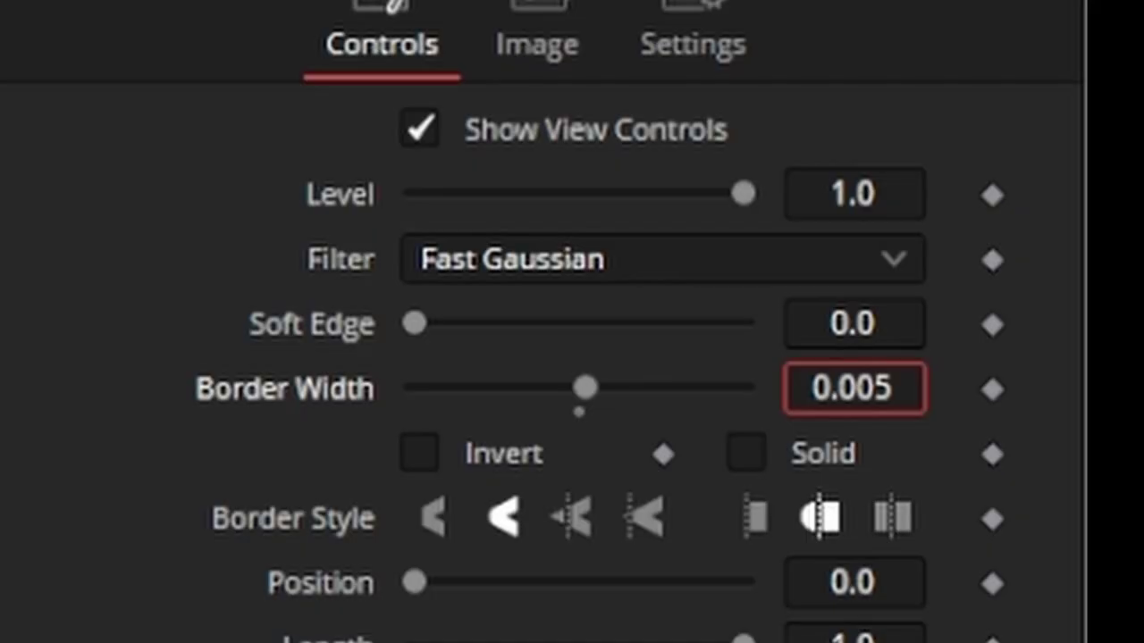
left_click(804, 444)
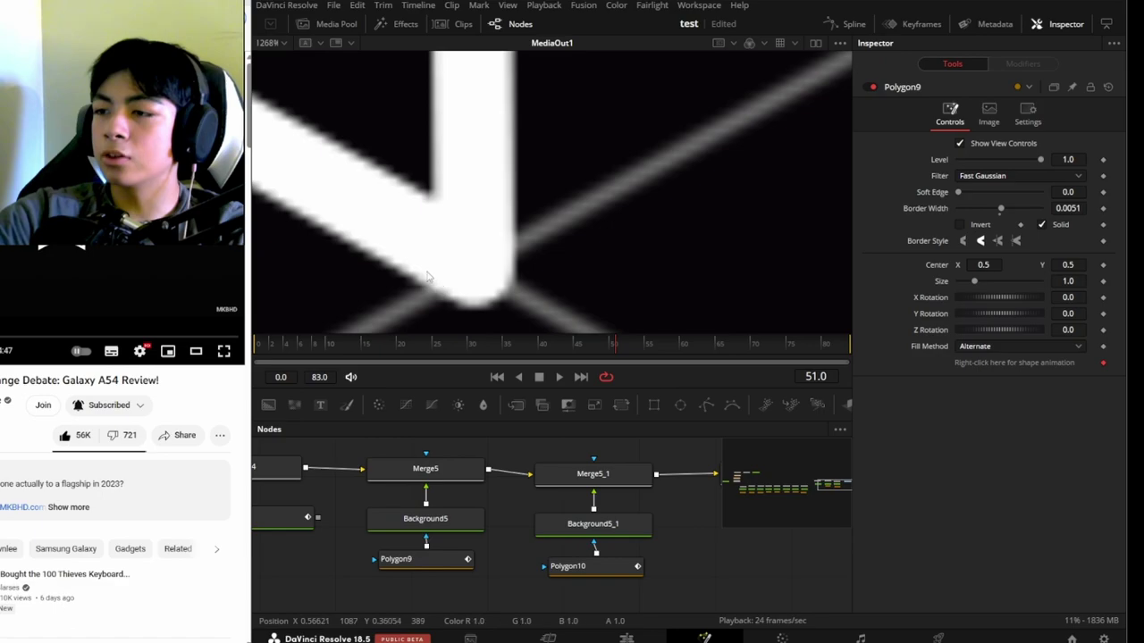
Step: Reconnect Background4's output to the foreground input of Merge4
scroll(613, 255, "down", 5)
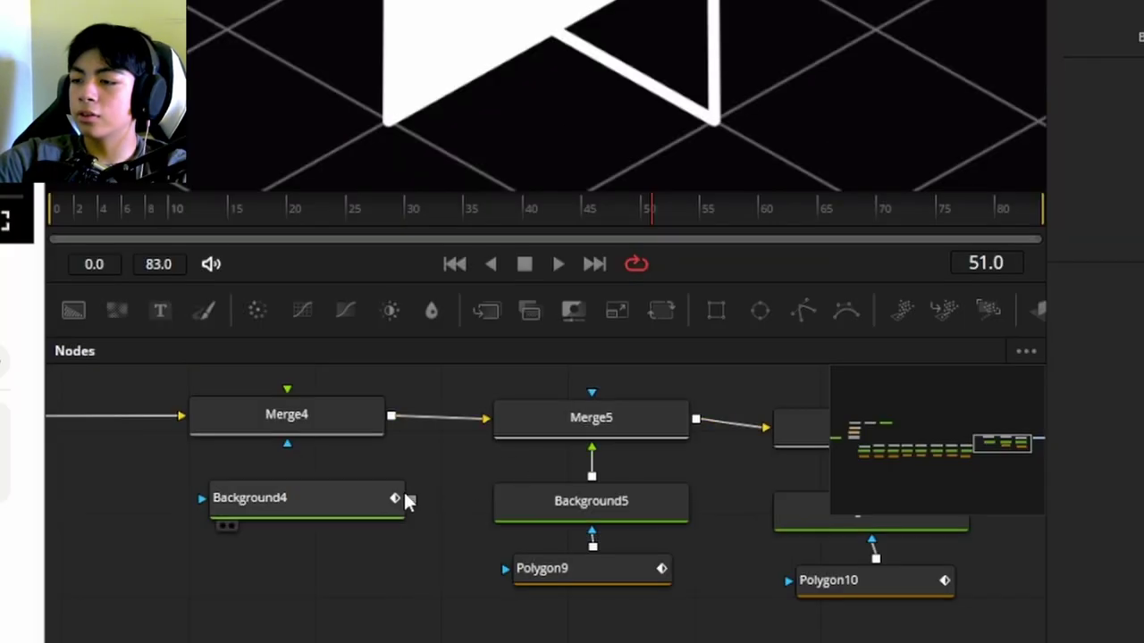
left_click_drag(414, 497, 317, 429)
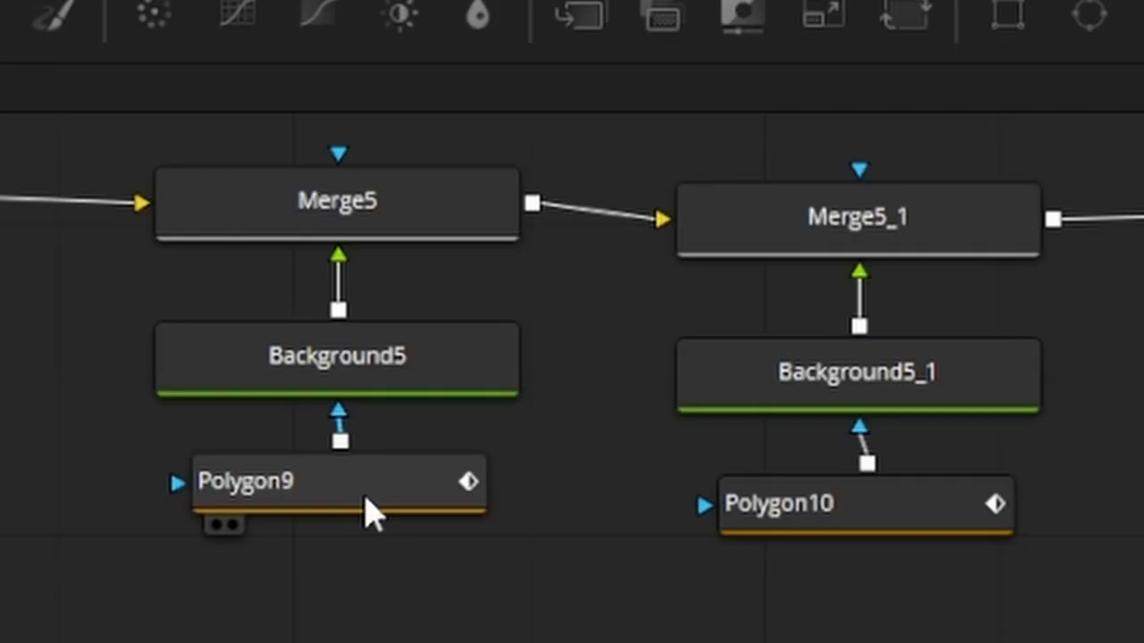
Step: Set the border style of both Polygon9 and Polygon10 to Miter
left_click(369, 511)
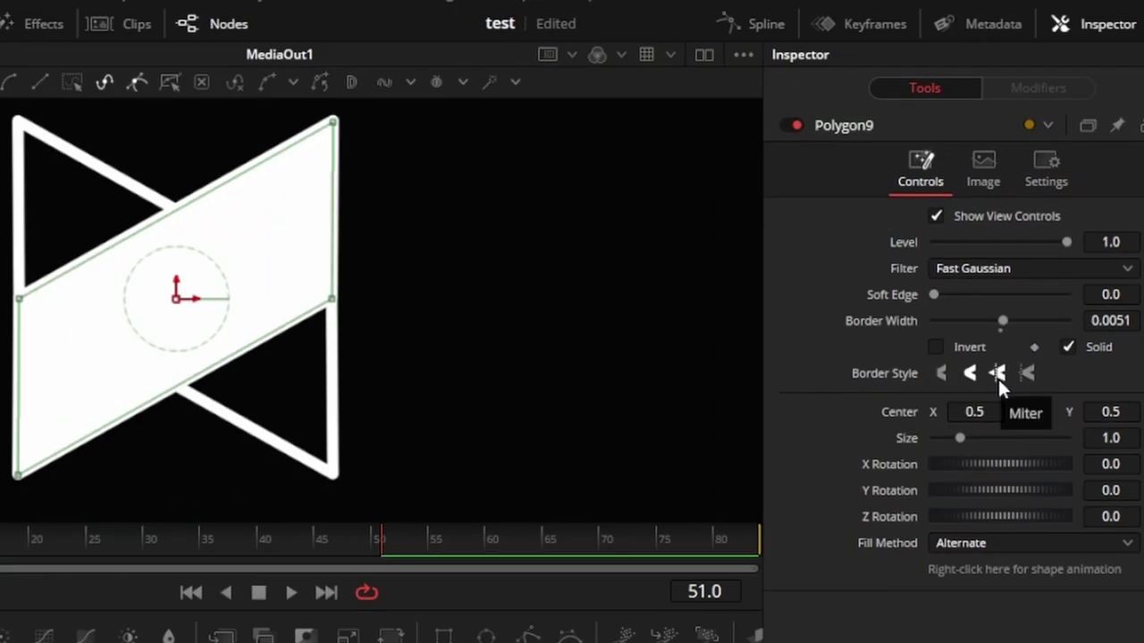
left_click(640, 394)
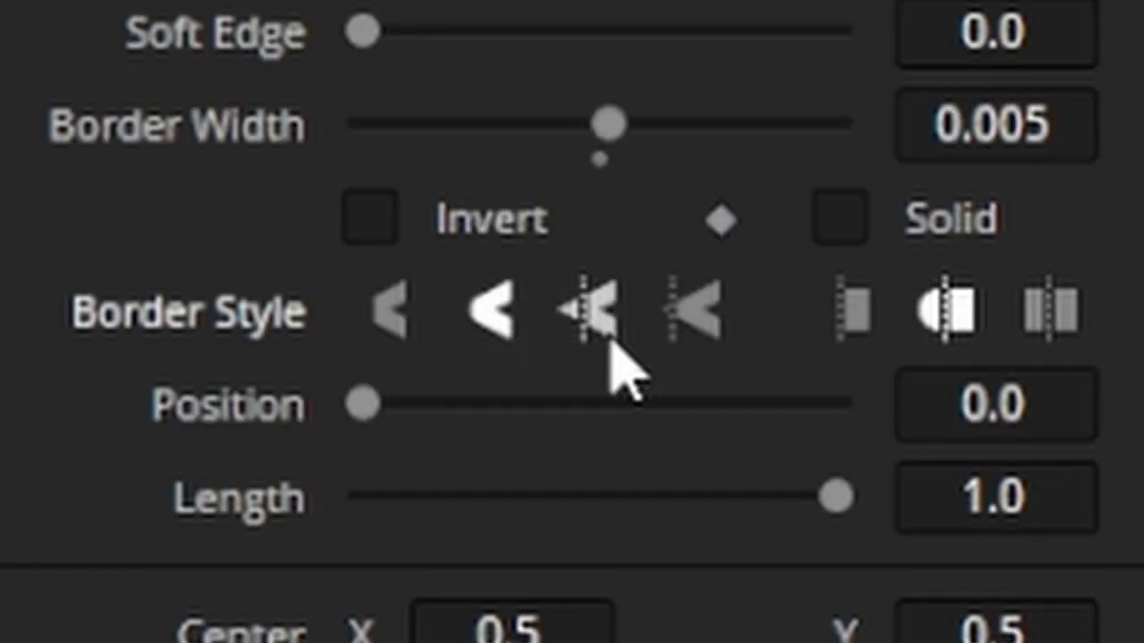
left_click(597, 319)
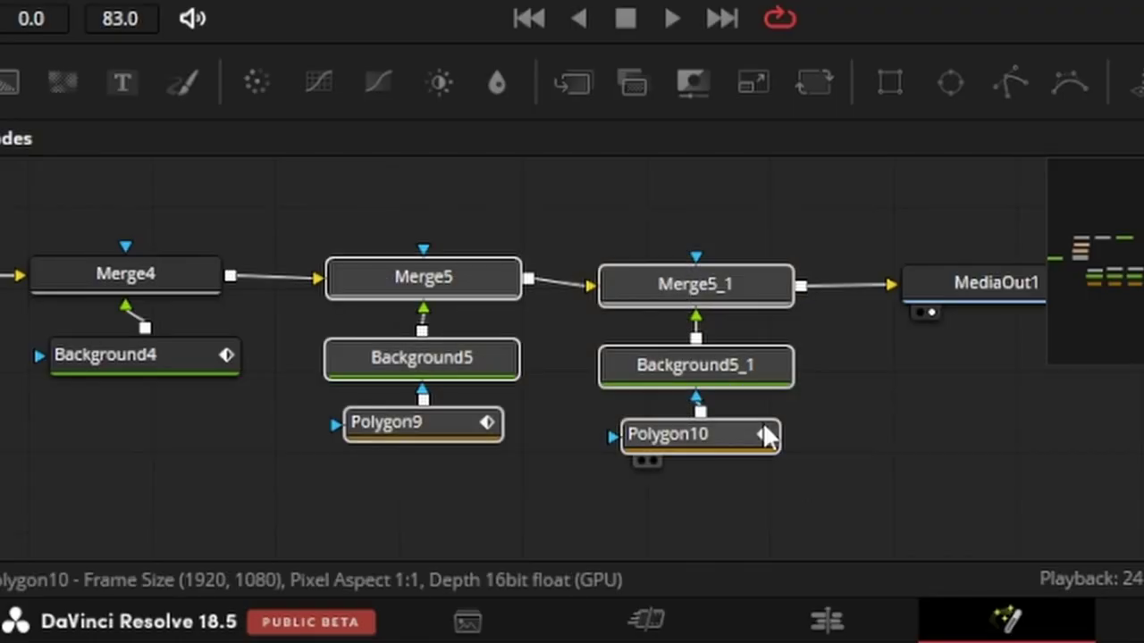
Step: Detach the logo nodes Merge5 and Merge5_1 from the main chain and add Merge6 between Merge4 and MediaOut1
left_click(740, 376)
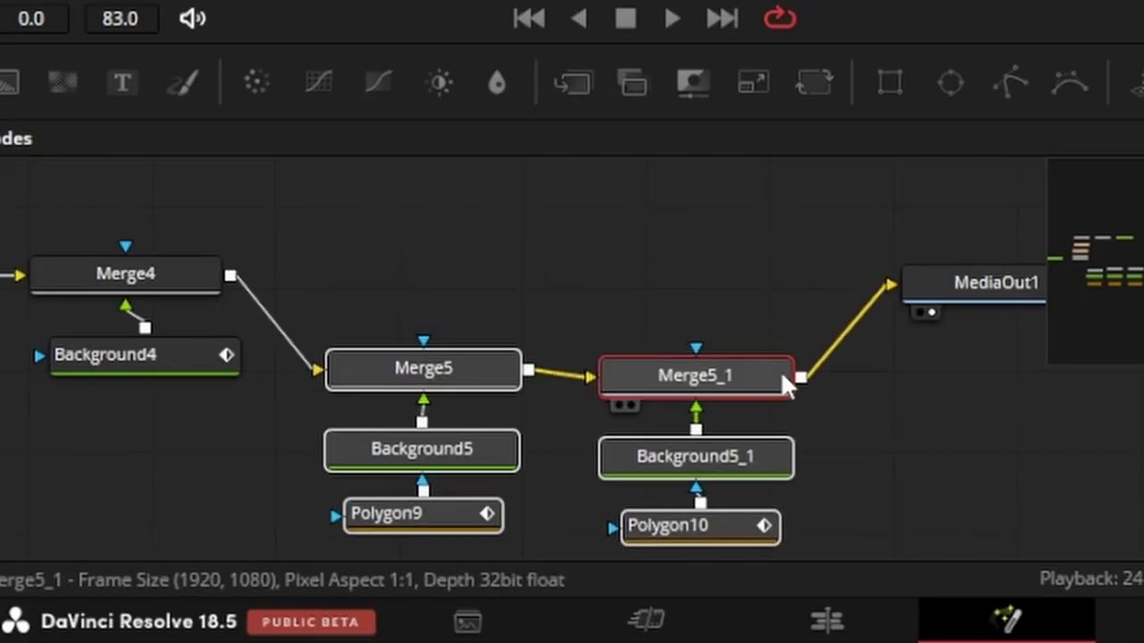
left_click_drag(872, 301, 891, 284)
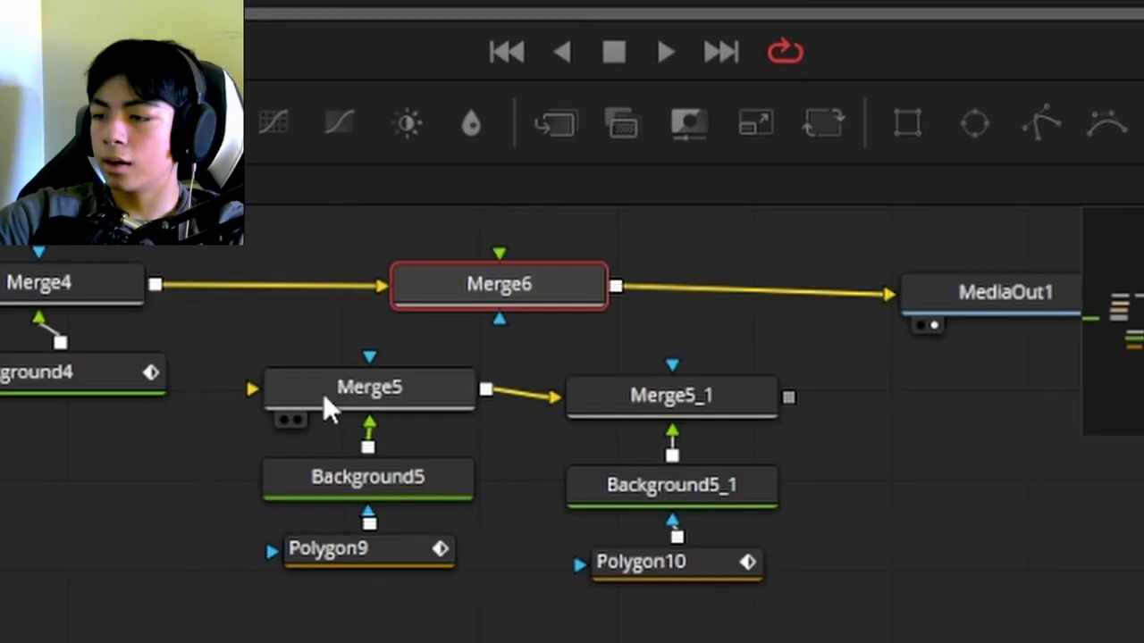
Step: Move the logo nodes lower and add Merge7 combining Merge5 and Merge5_1 into the foreground of Merge6
left_click_drag(251, 320, 697, 563)
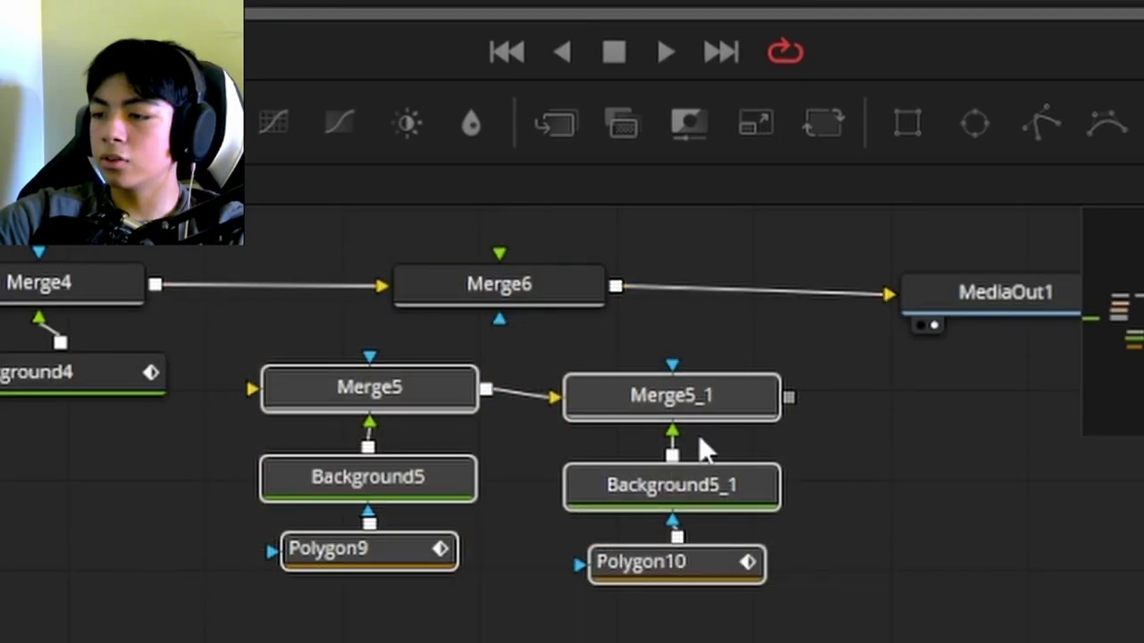
left_click(626, 349)
left_click(465, 295)
scroll(646, 331, "down", 2)
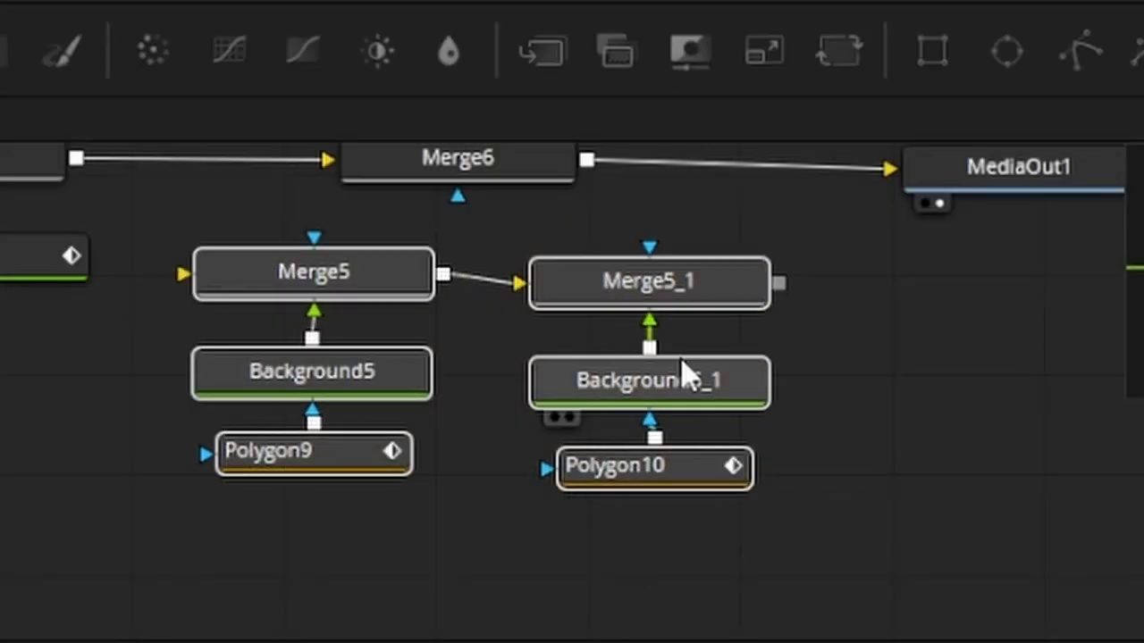
left_click_drag(646, 278, 606, 381)
left_click(661, 304)
scroll(762, 385, "up", 2)
left_click_drag(757, 432, 475, 175)
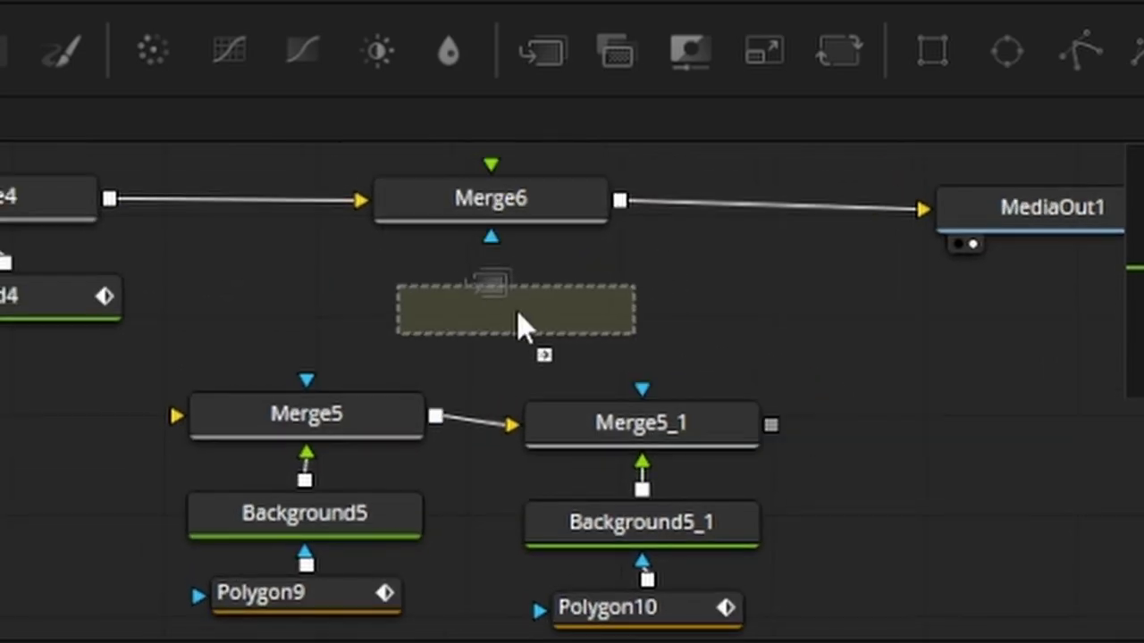
left_click(517, 312)
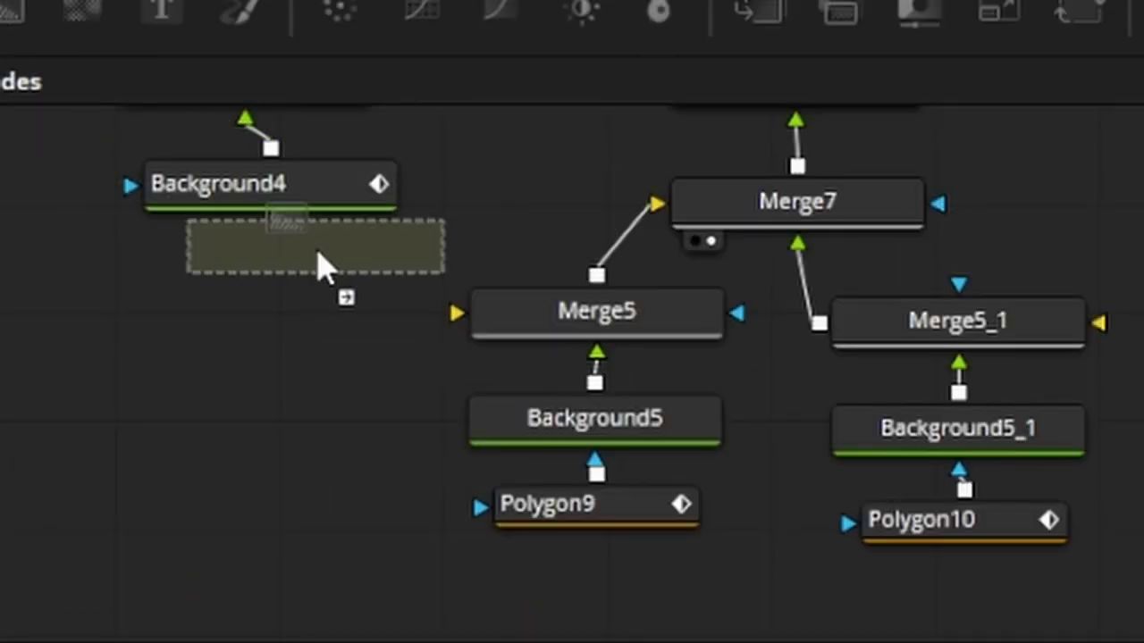
Step: Add a fully transparent Background (alpha 0.0) as the background input of both Merge5 and Merge5_1
left_click_drag(317, 264, 175, 421)
left_click_drag(313, 408, 460, 314)
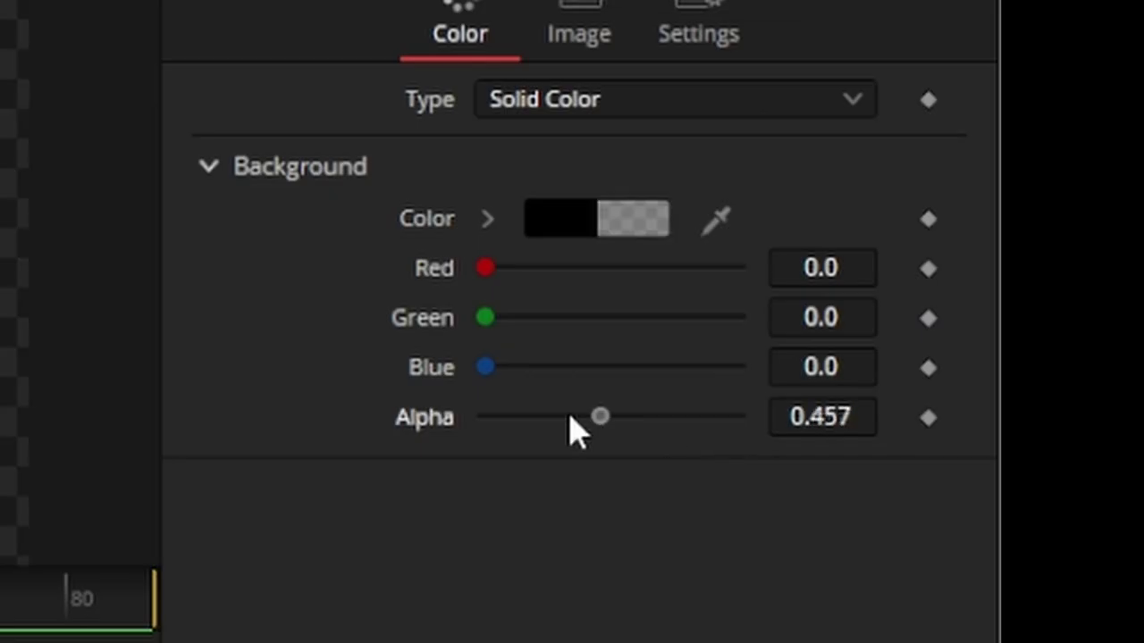
left_click_drag(600, 414, 485, 414)
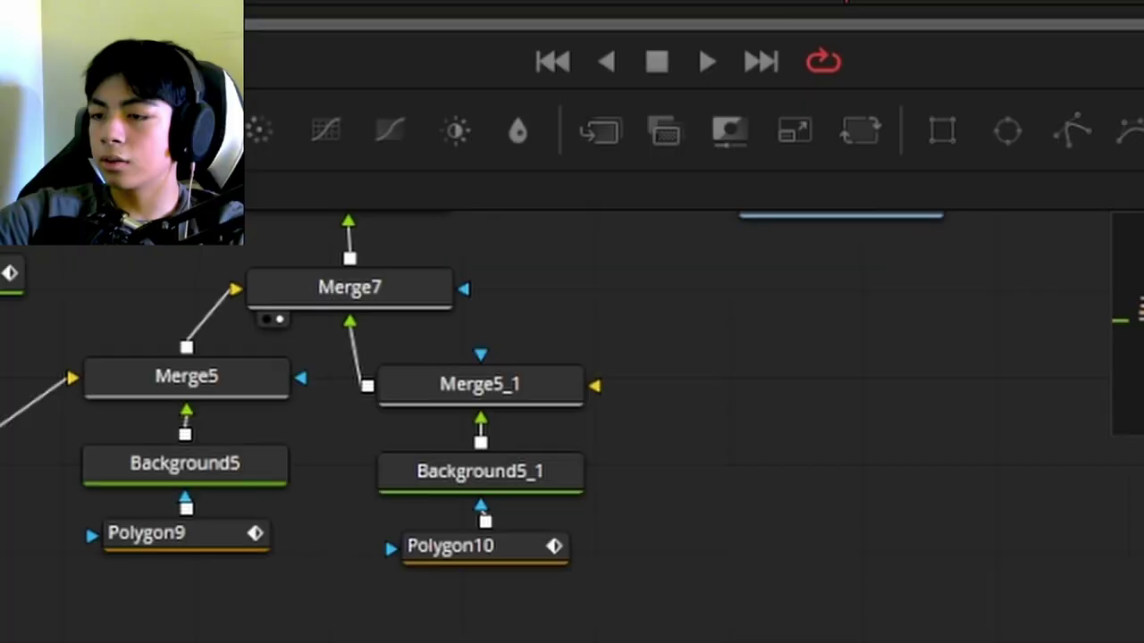
left_click_drag(67, 132, 740, 438)
left_click(742, 431)
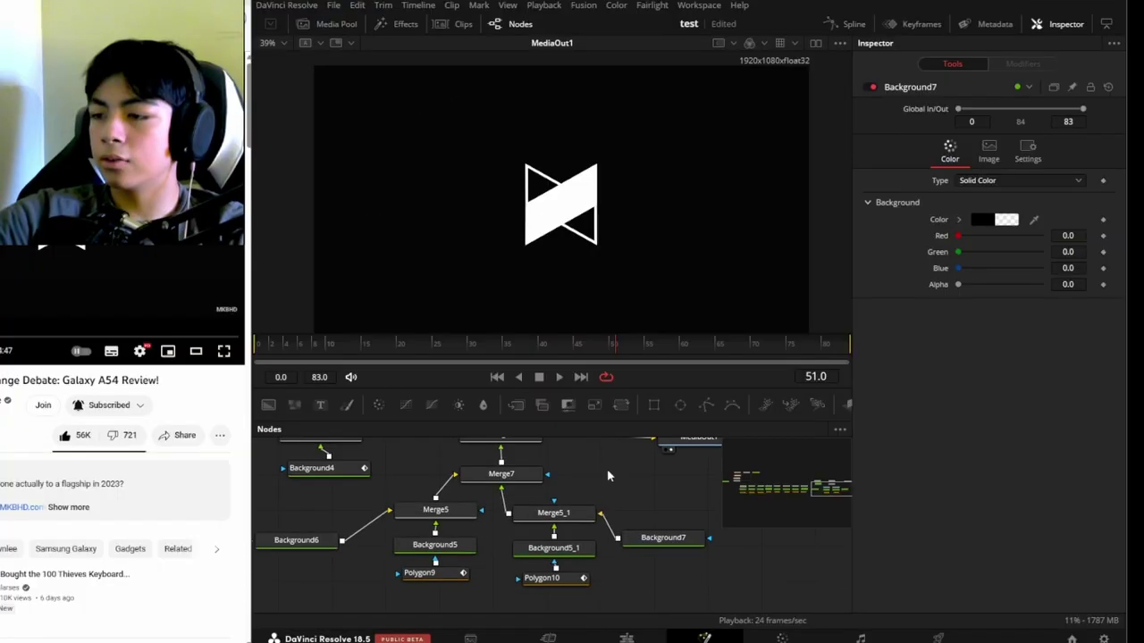
Step: Move Merge7 and its logo nodes farther below Merge6 and insert a Transform node between Merge7 and Merge6
scroll(604, 481, "down", 2, "ctrl")
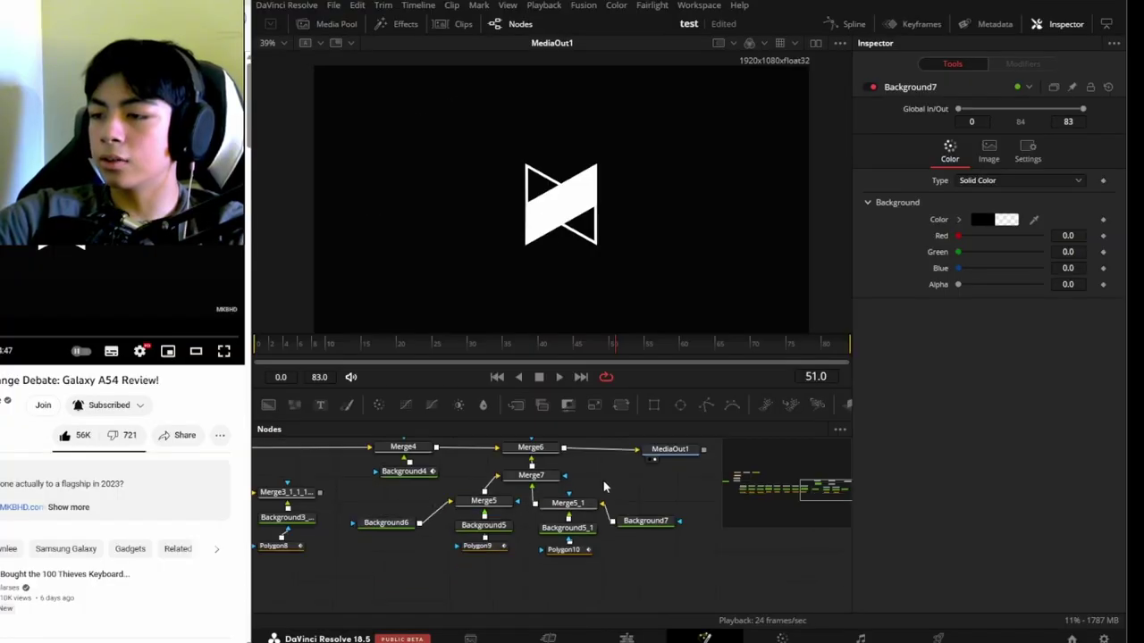
left_click_drag(619, 471, 441, 565)
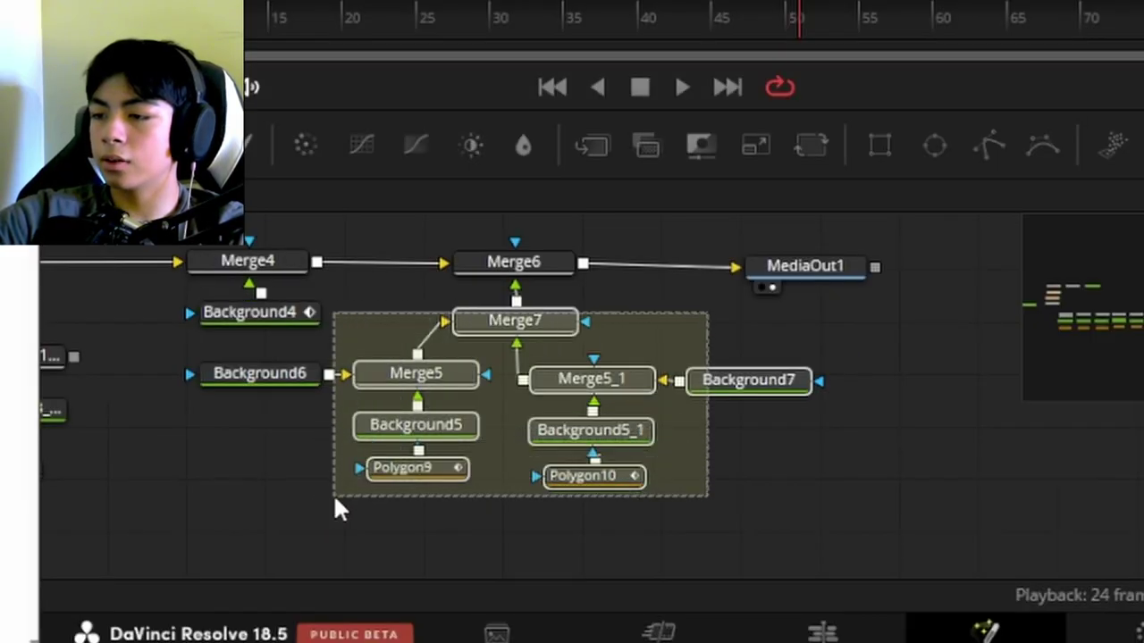
left_click_drag(336, 503, 324, 503)
left_click_drag(515, 320, 512, 402)
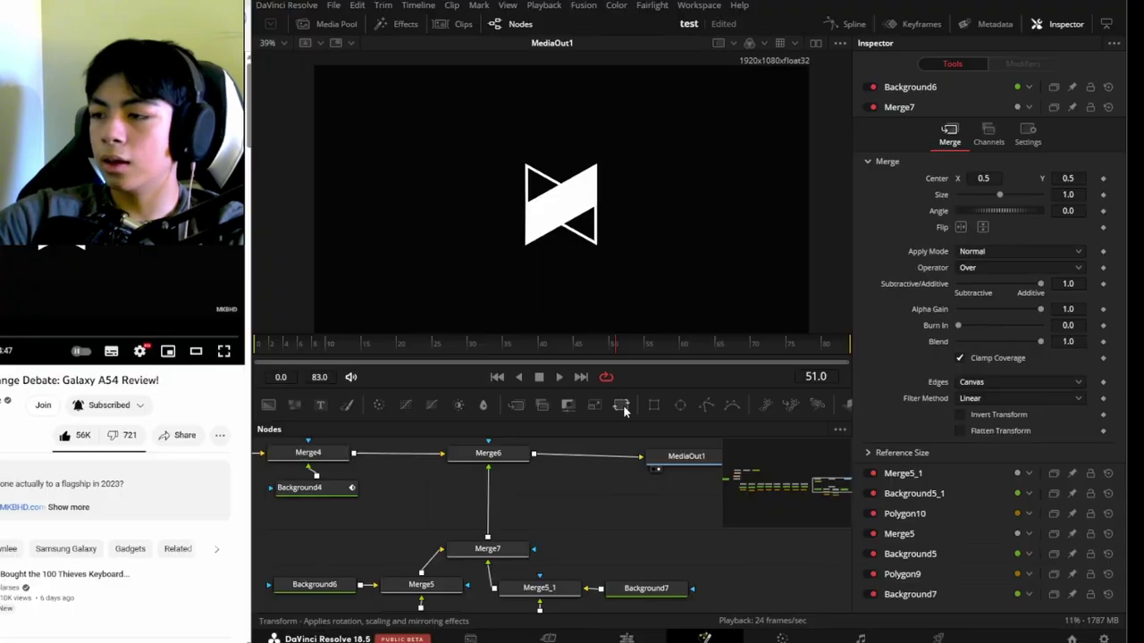
left_click_drag(491, 507, 492, 507)
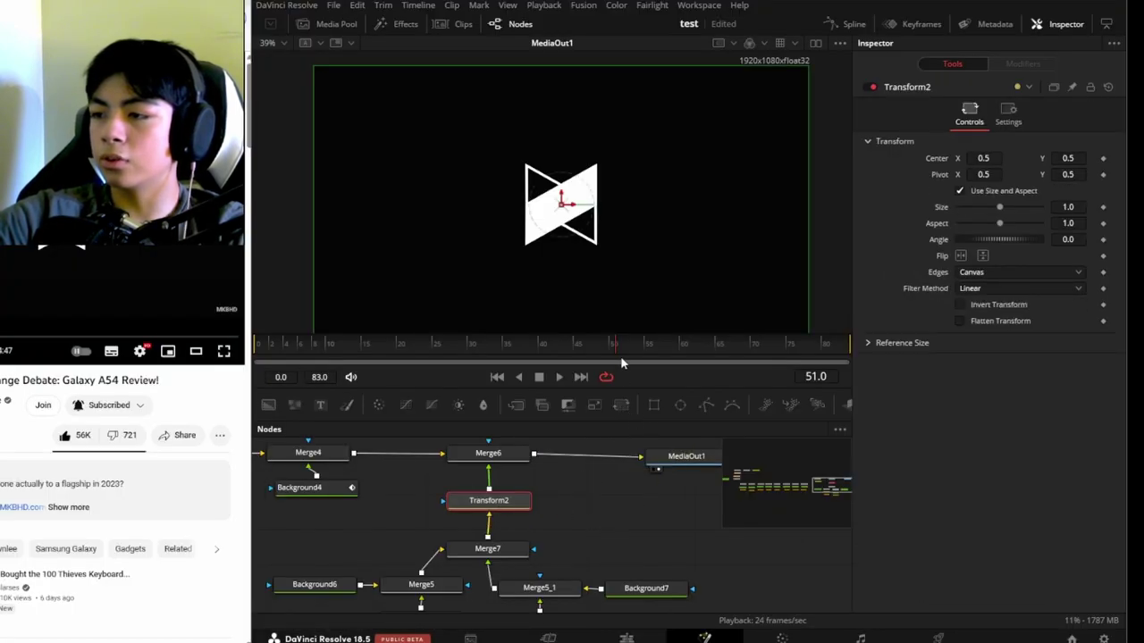
Step: Keyframe Transform2's size at 1.0 on frame 51 and 0.5 on frame 83
left_click_drag(999, 206, 977, 207)
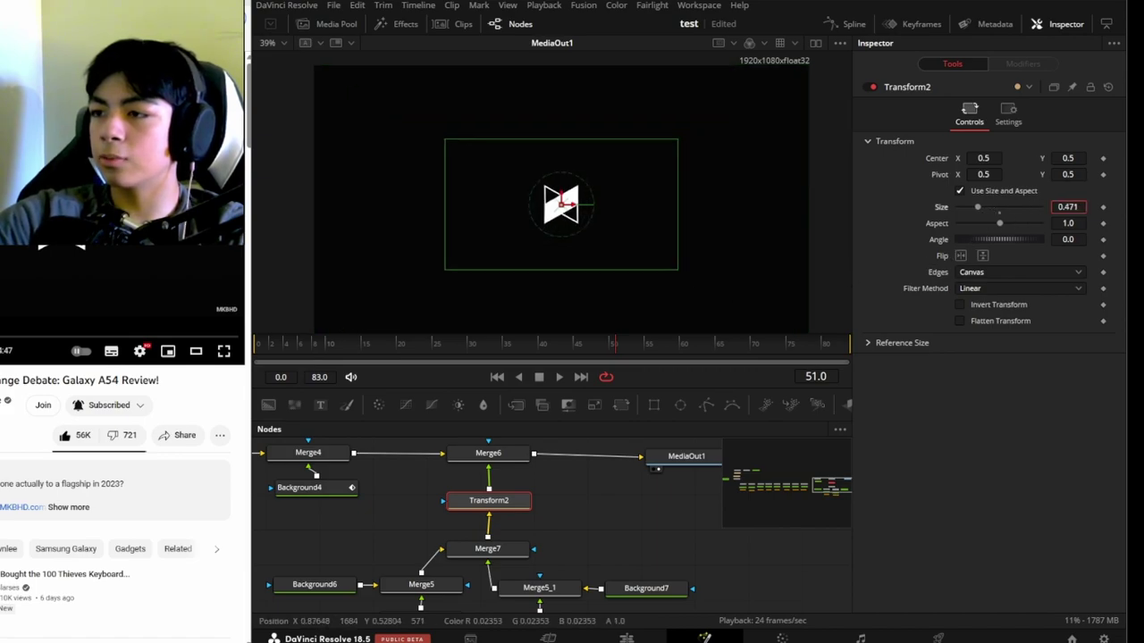
double_click(104, 333)
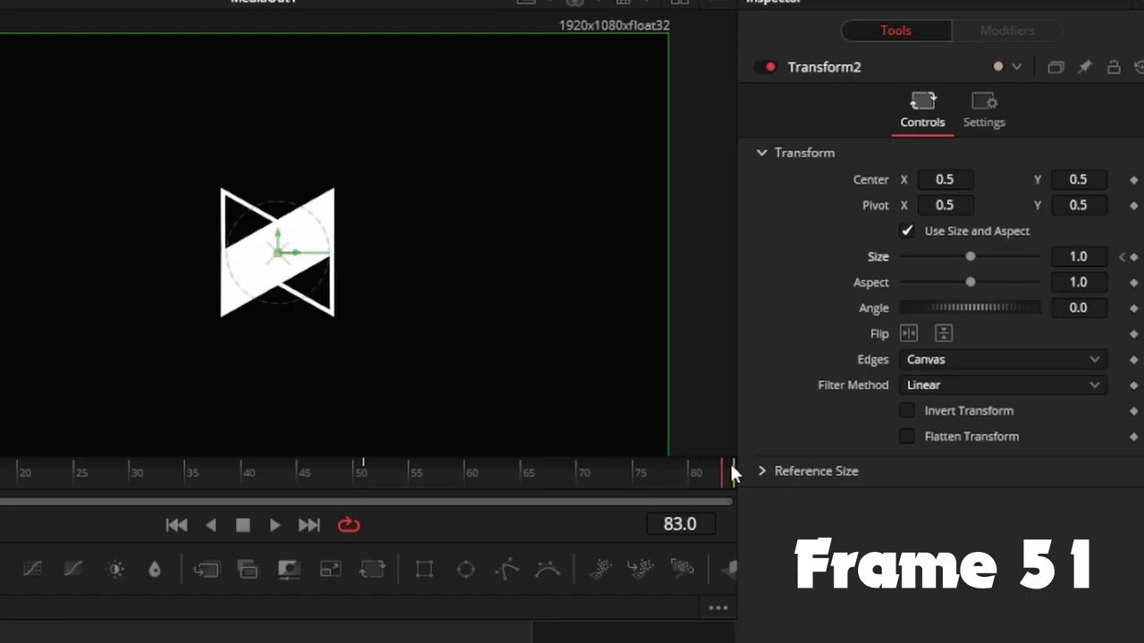
left_click_drag(1097, 259, 1046, 258)
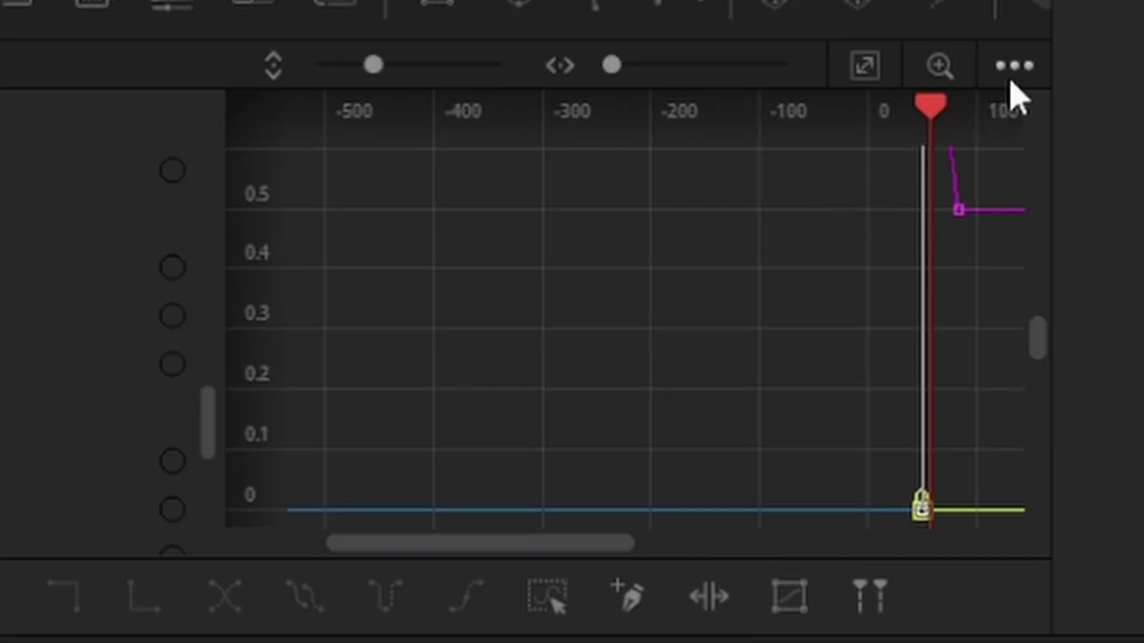
Step: Show only Transform2's size curve in the spline editor and bend its handles for a fast start and eased end
left_click(1014, 67)
left_click(968, 130)
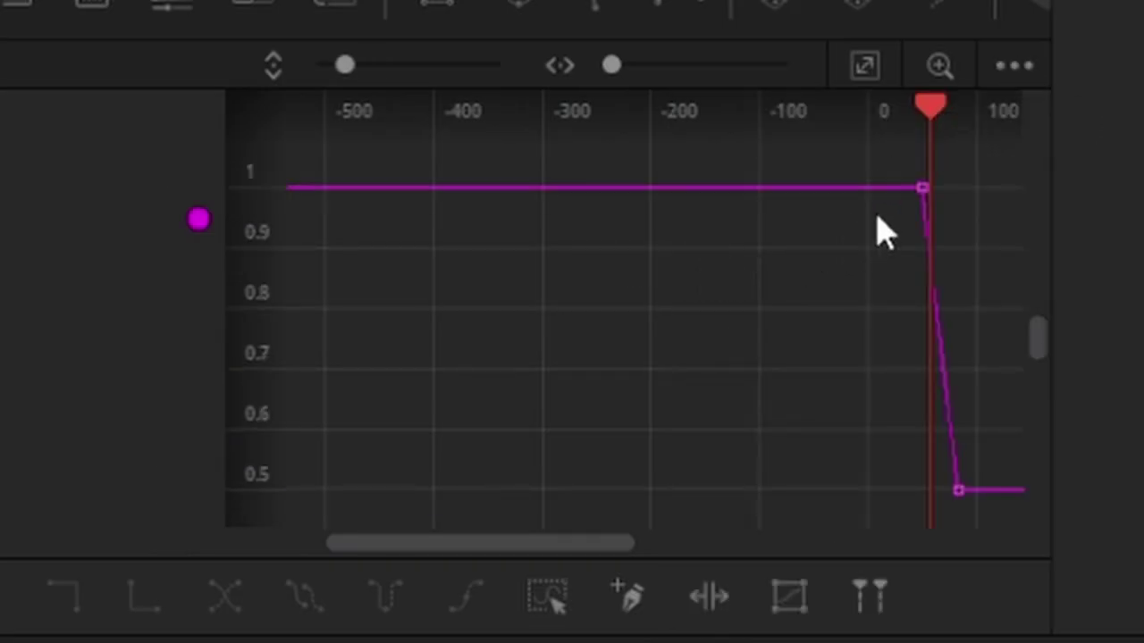
left_click(871, 69)
left_click_drag(319, 158, 1019, 577)
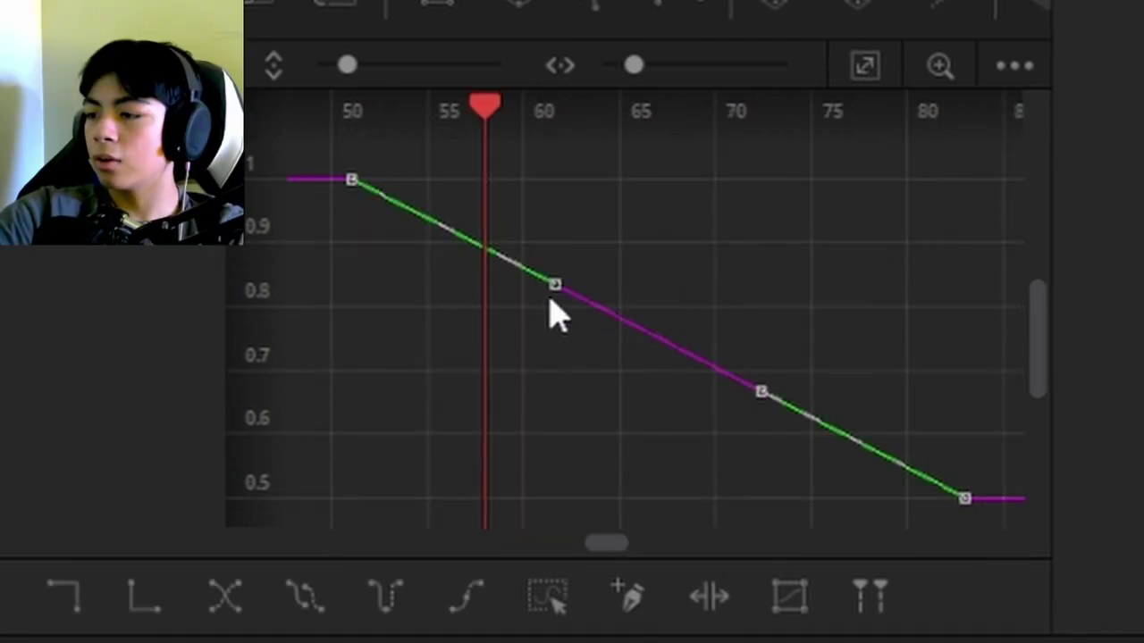
left_click_drag(468, 295, 342, 308)
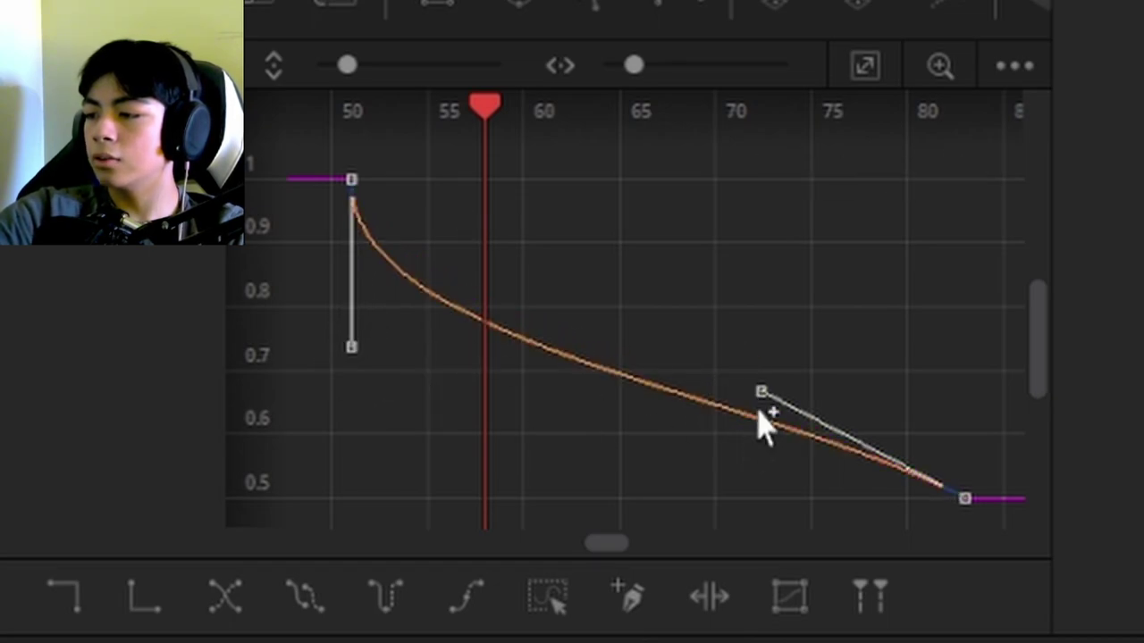
left_click_drag(761, 393, 639, 504)
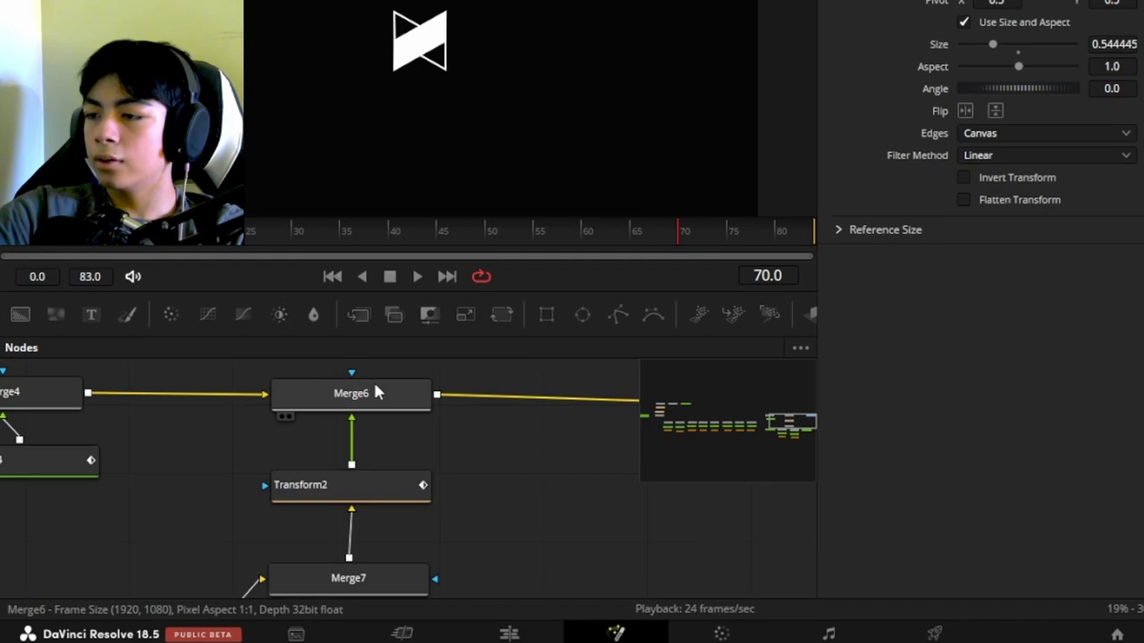
Step: Add a keyframe for Merge6's blend at 0.0
left_click(375, 393)
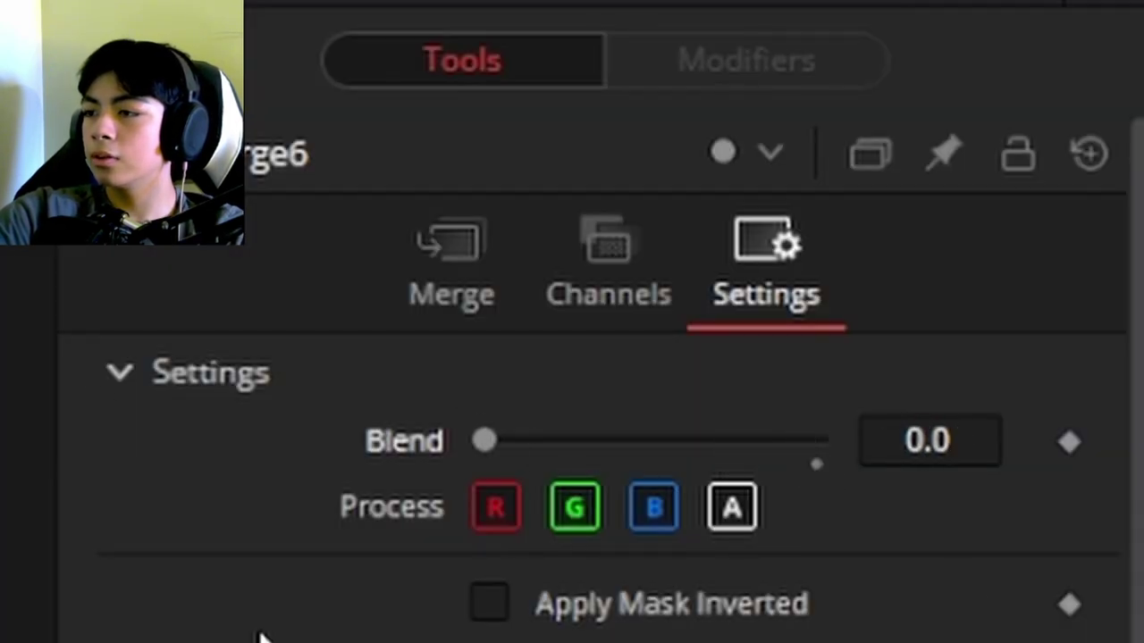
left_click(1069, 442)
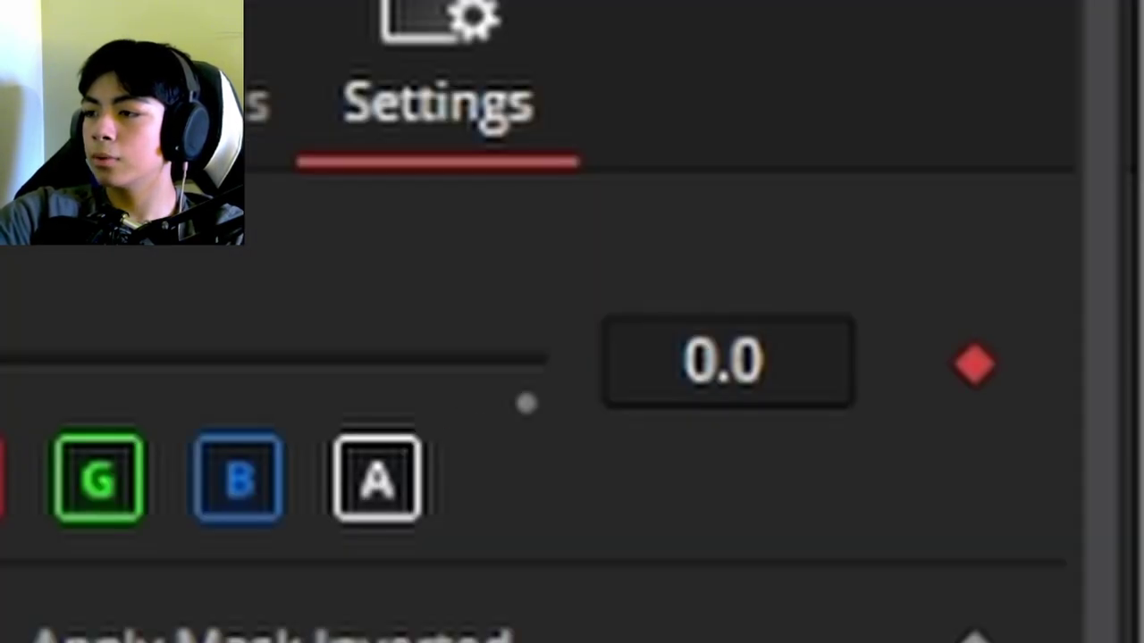
left_click(435, 409)
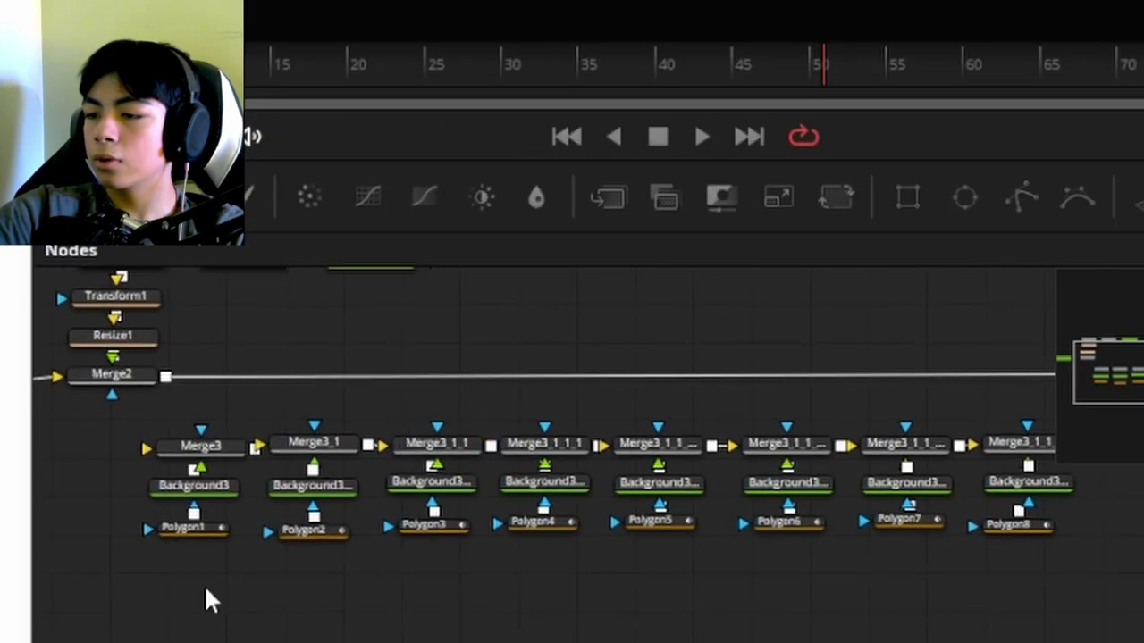
Step: Reconnect the row of pink line merges between Merge2 and Merge4 in the main chain
left_click_drag(209, 600, 971, 439)
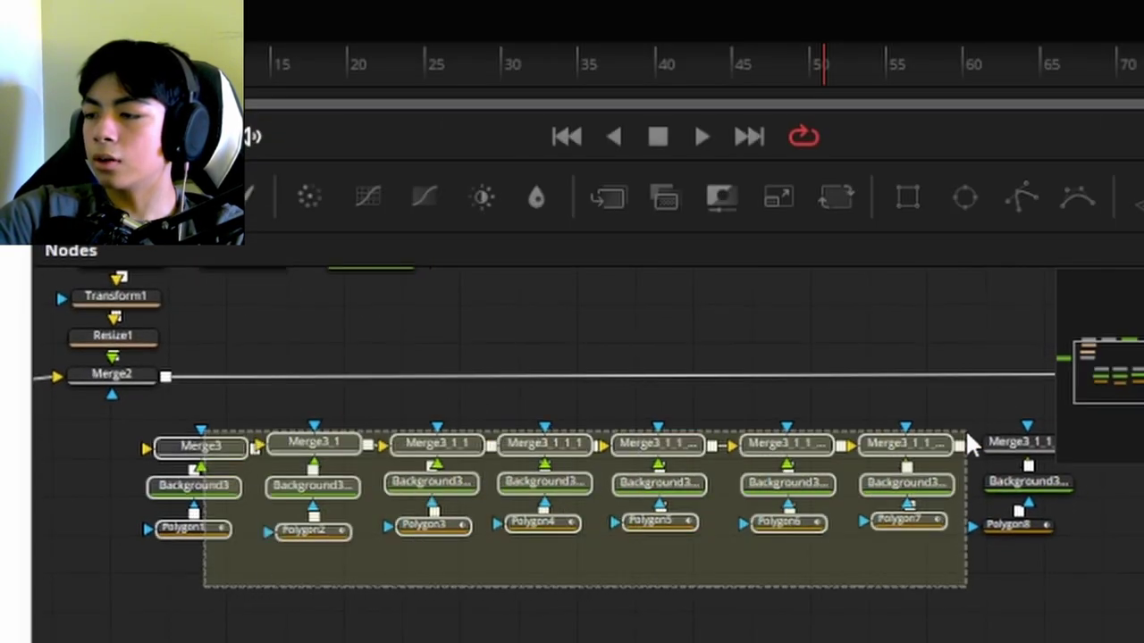
left_click_drag(206, 454, 242, 372)
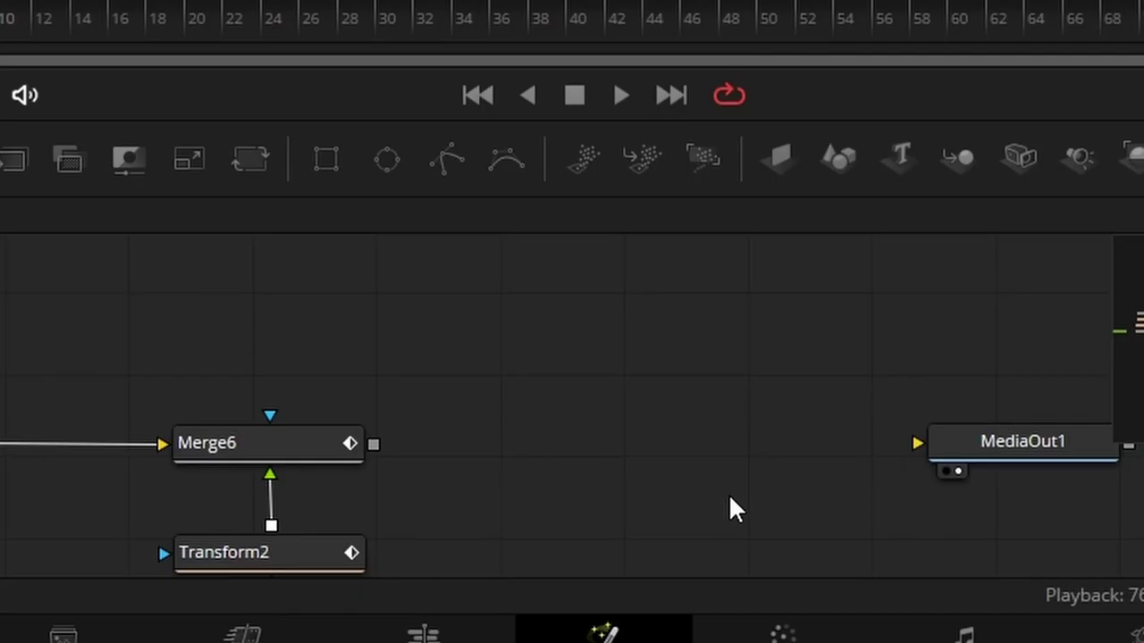
Step: Insert a new Transform node between Merge6 and MediaOut1
middle_click_drag(730, 502, 543, 381)
left_click_drag(938, 556, 416, 343)
left_click_drag(579, 350, 738, 320)
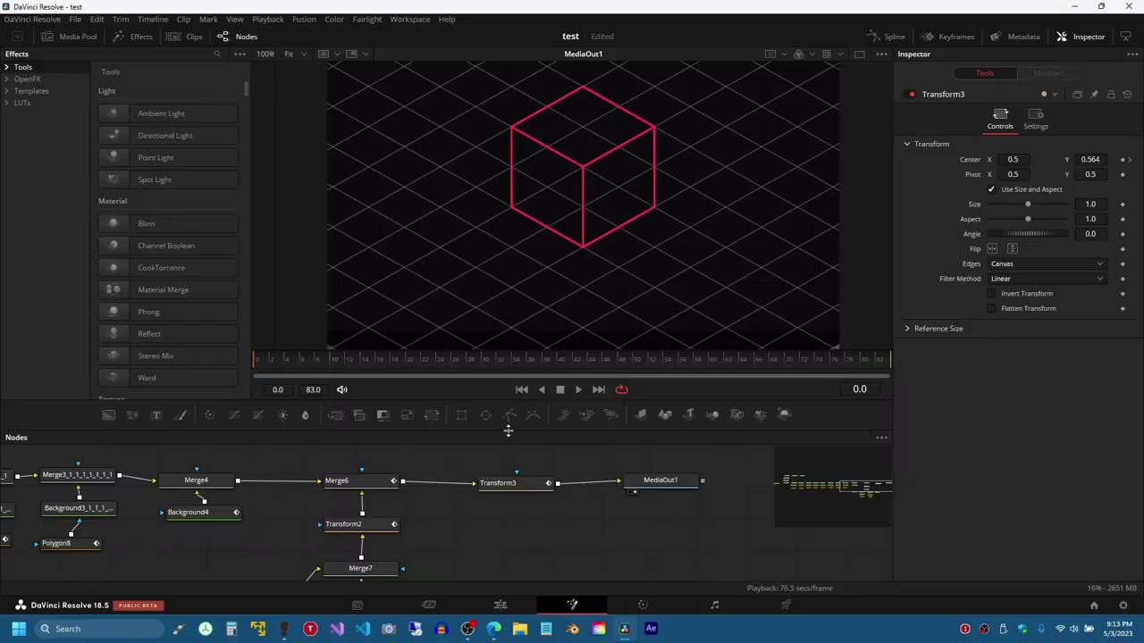
Step: Preview the cube-to-logo animation by scrubbing the Fusion timeline and playing the clip full screen from the Cut page
left_click(502, 484)
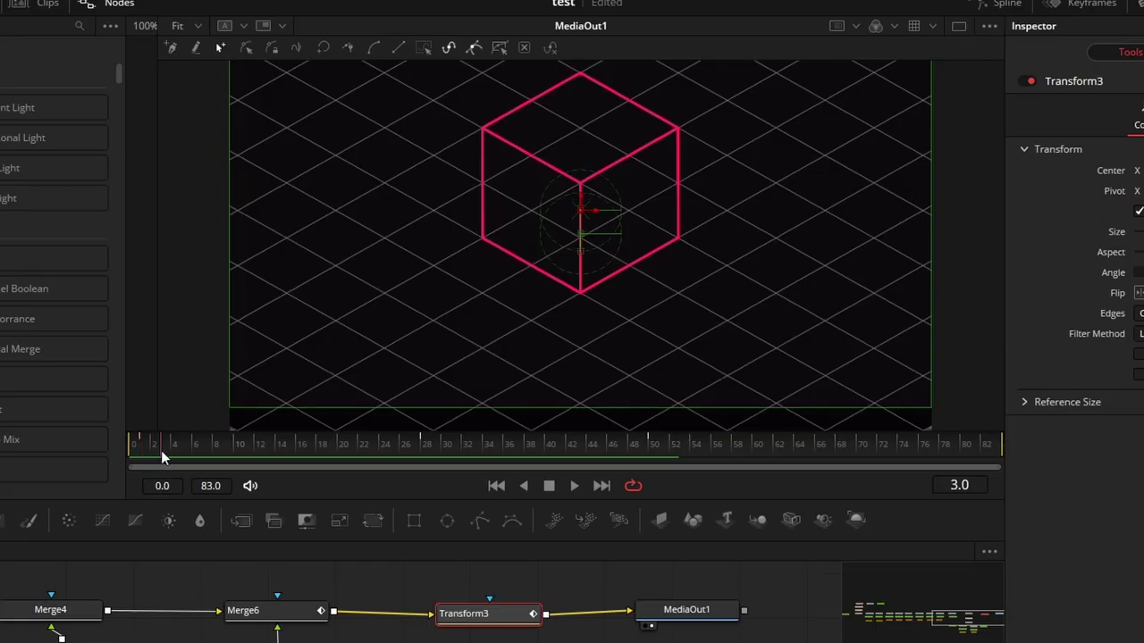
left_click_drag(161, 451, 561, 443)
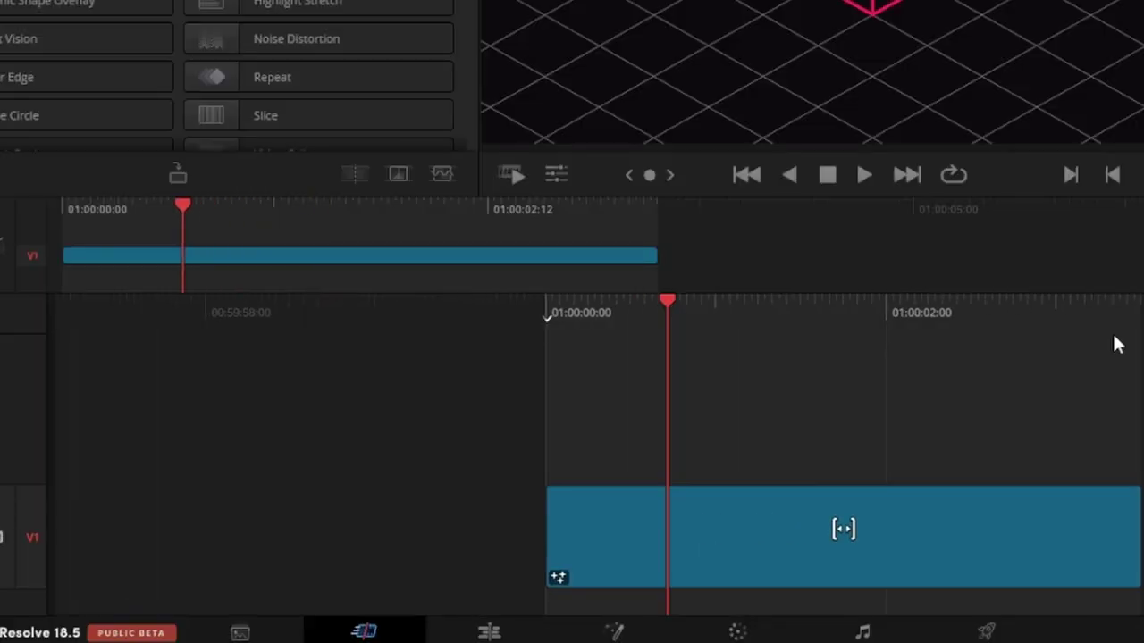
left_click(707, 534)
right_click(707, 534)
left_click(924, 163)
left_click(796, 383)
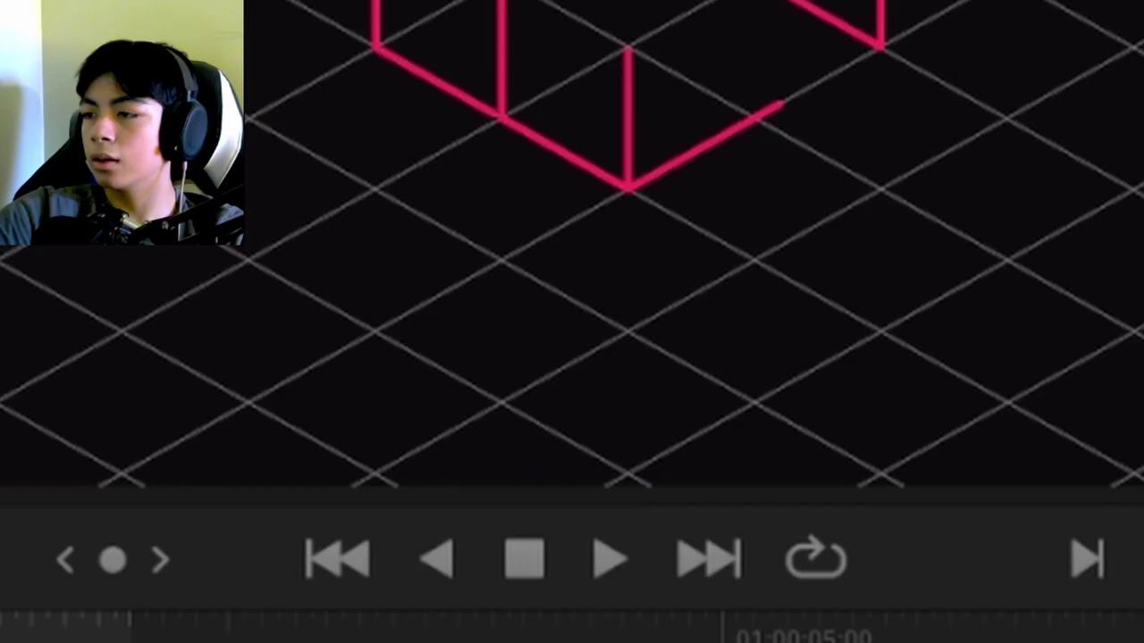
left_click(284, 521)
left_click(616, 384)
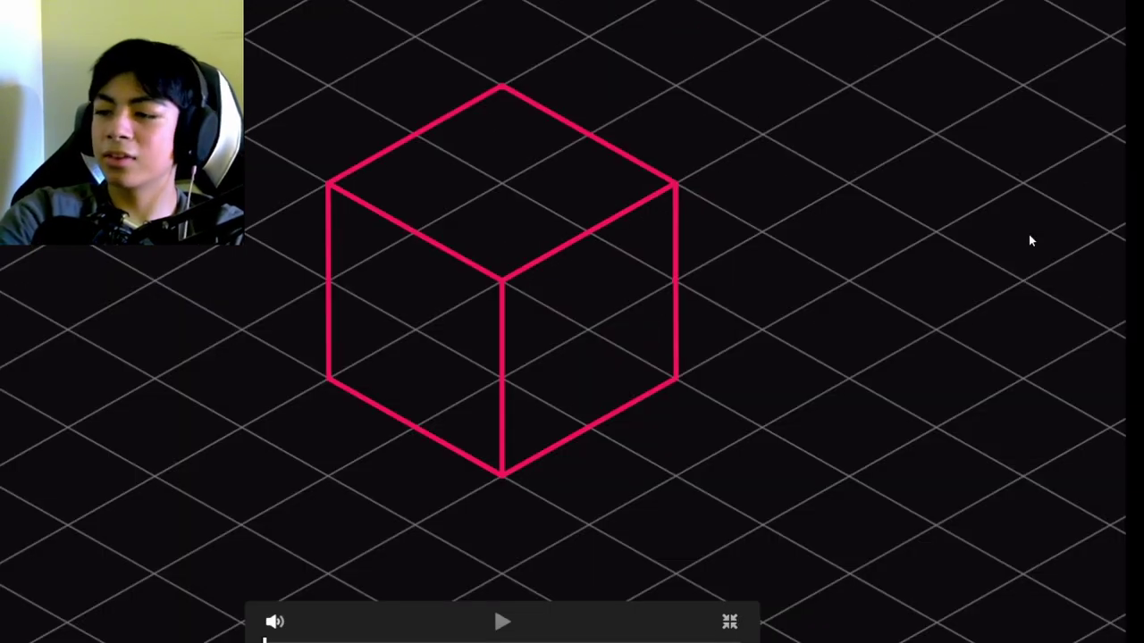
key("space")
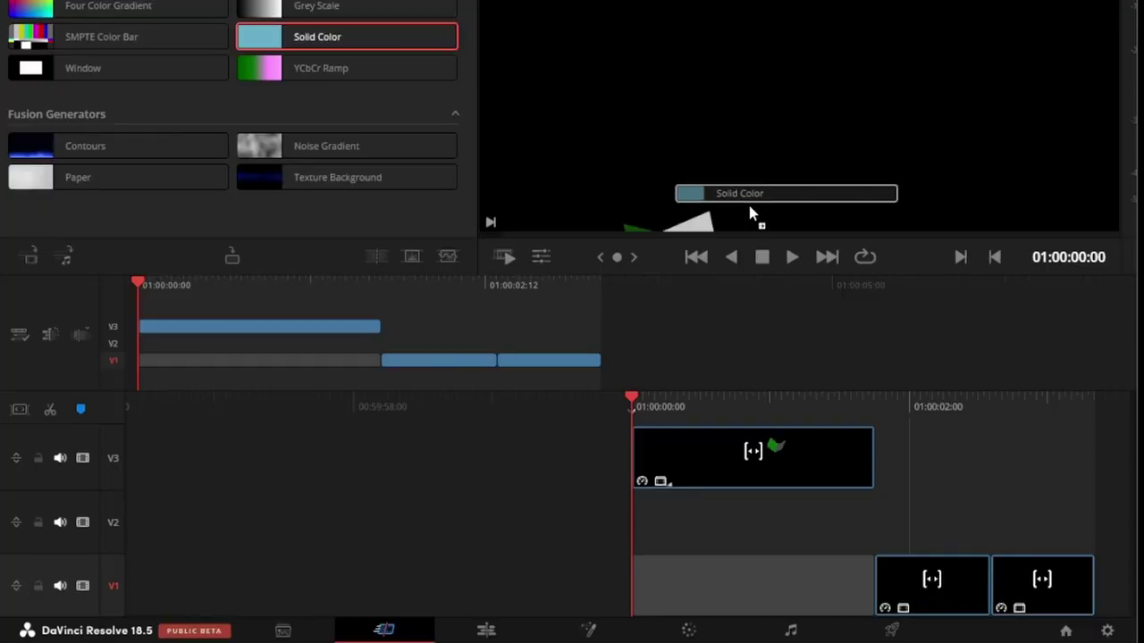
Step: Insert a Solid Color generator on track V1 at the start of the timeline, beneath the V3 clip
left_click_drag(679, 191, 680, 577)
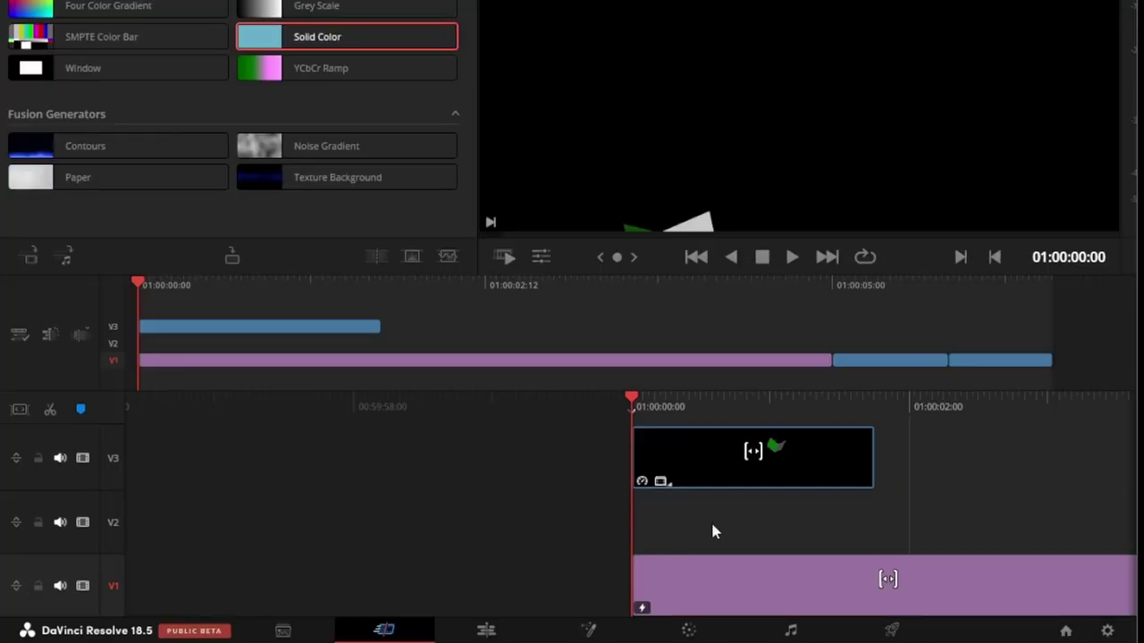
Step: Place a Text+ title on track V2 at the start of the timeline, between the V3 clip and the solid color
key("space")
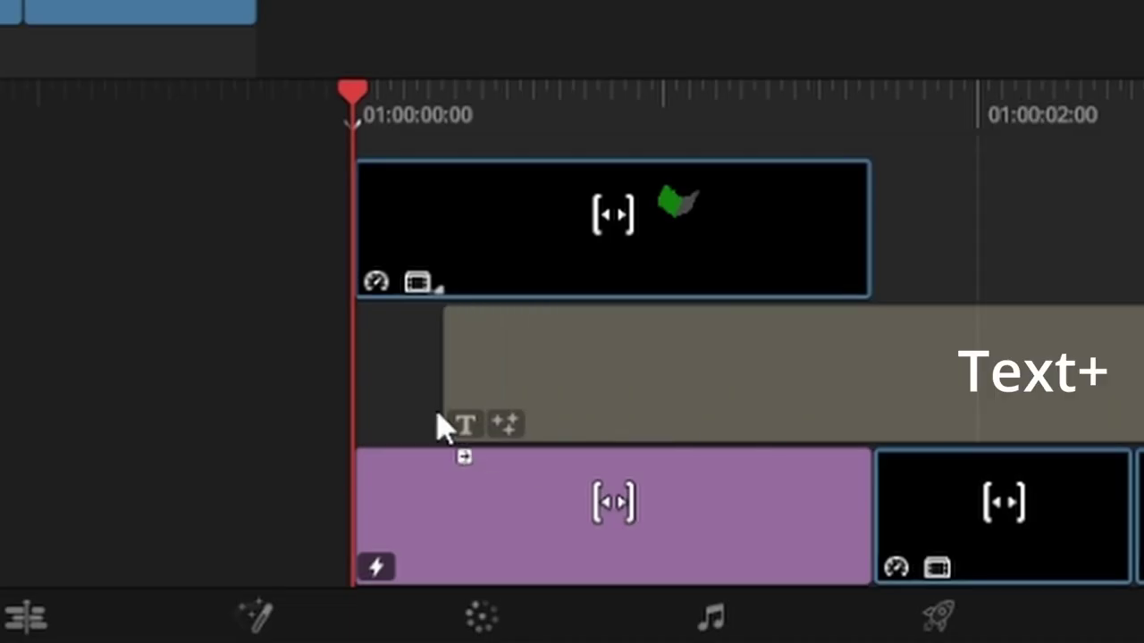
left_click_drag(439, 426, 374, 413)
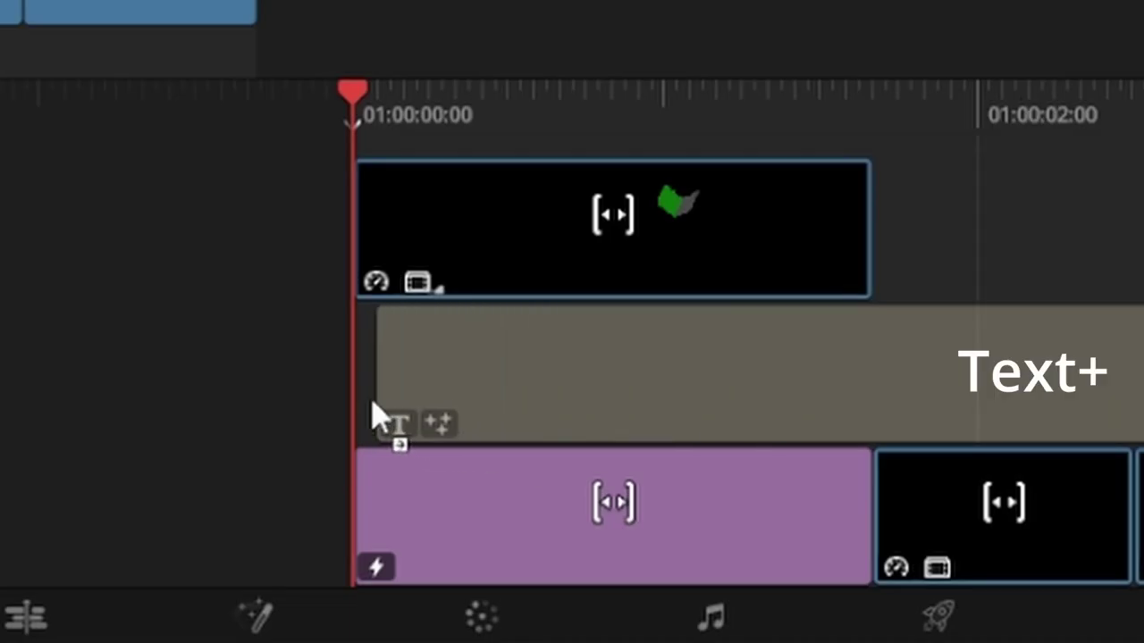
left_click(366, 416)
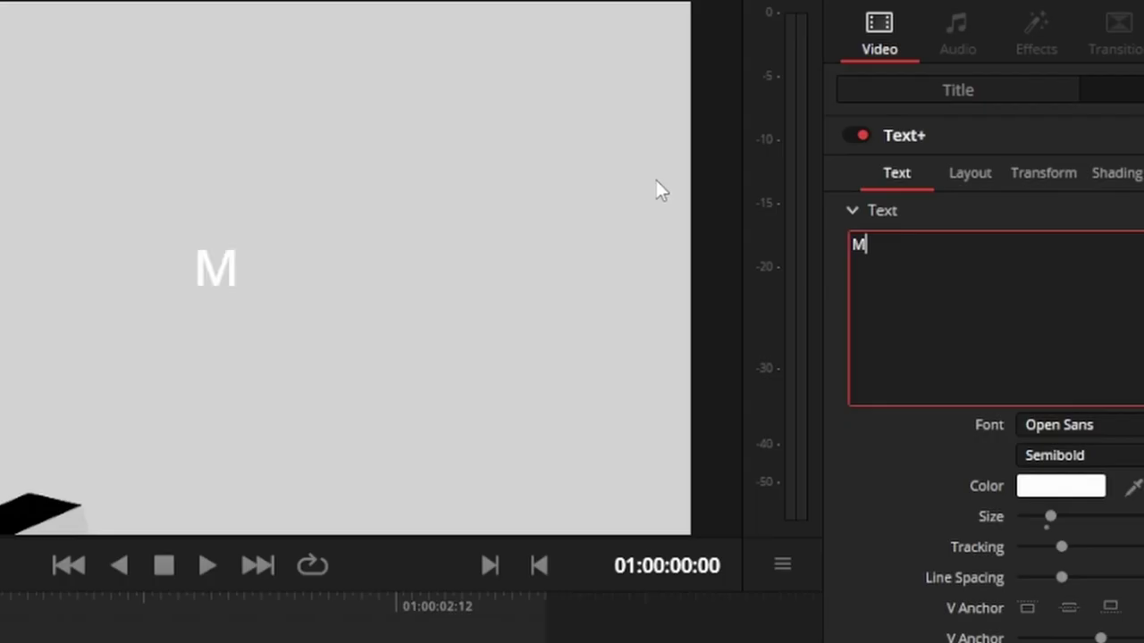
Step: Set the title text to MKBHD in black TradeGothic Regular at size 0.09 and widen its tracking
type("KBHD")
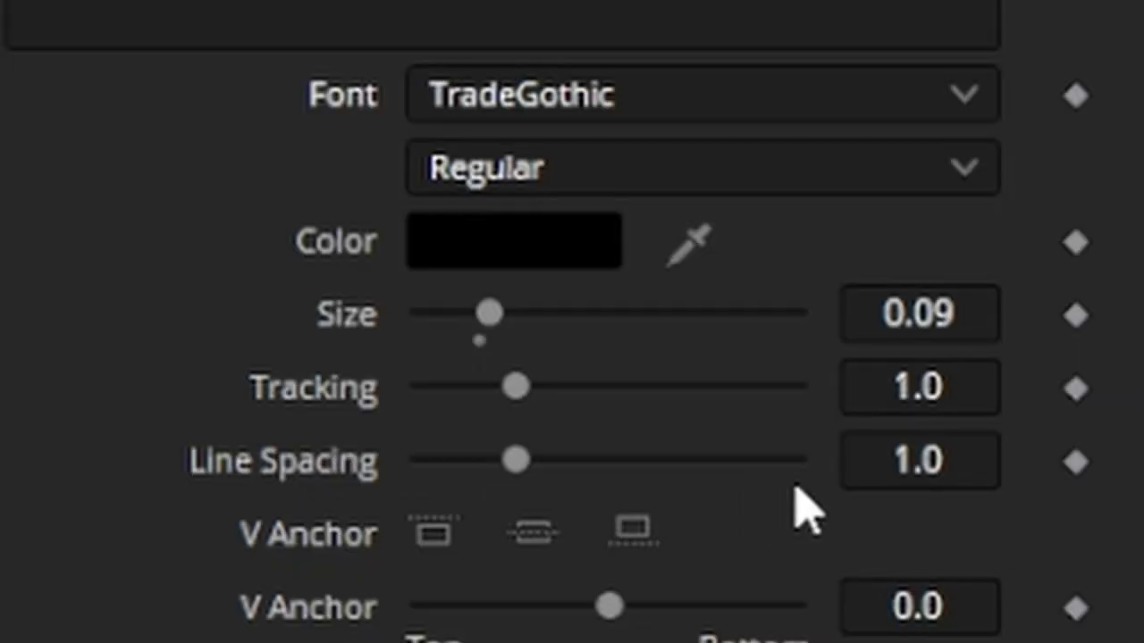
left_click_drag(919, 387, 948, 386)
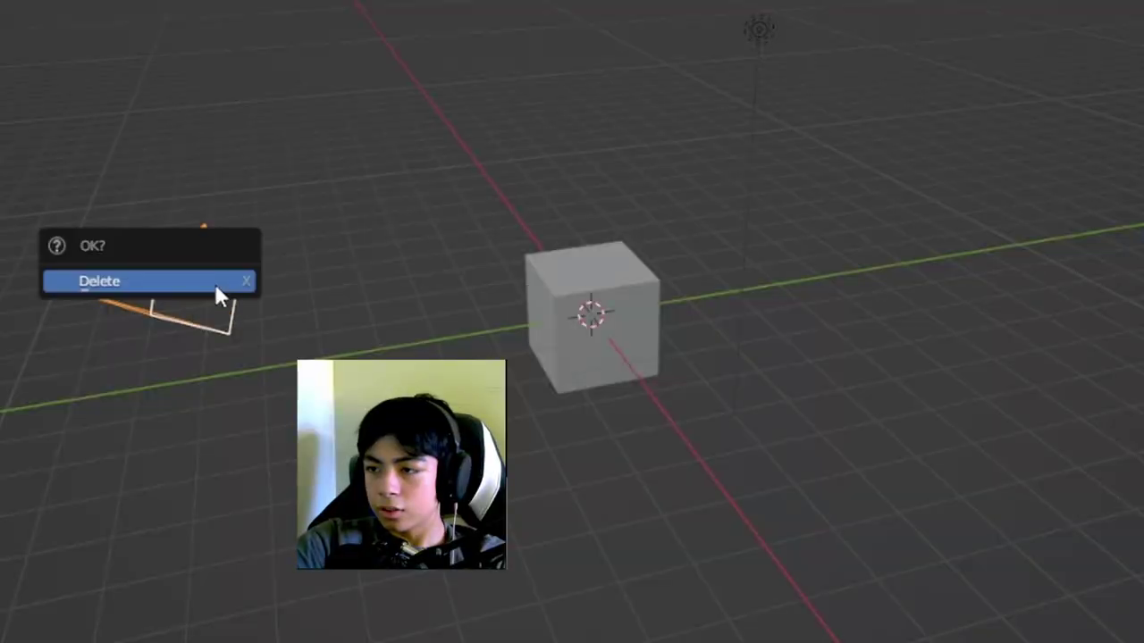
Step: Switch to Blender, delete the existing camera and change the light's type to Sun
left_click(214, 283)
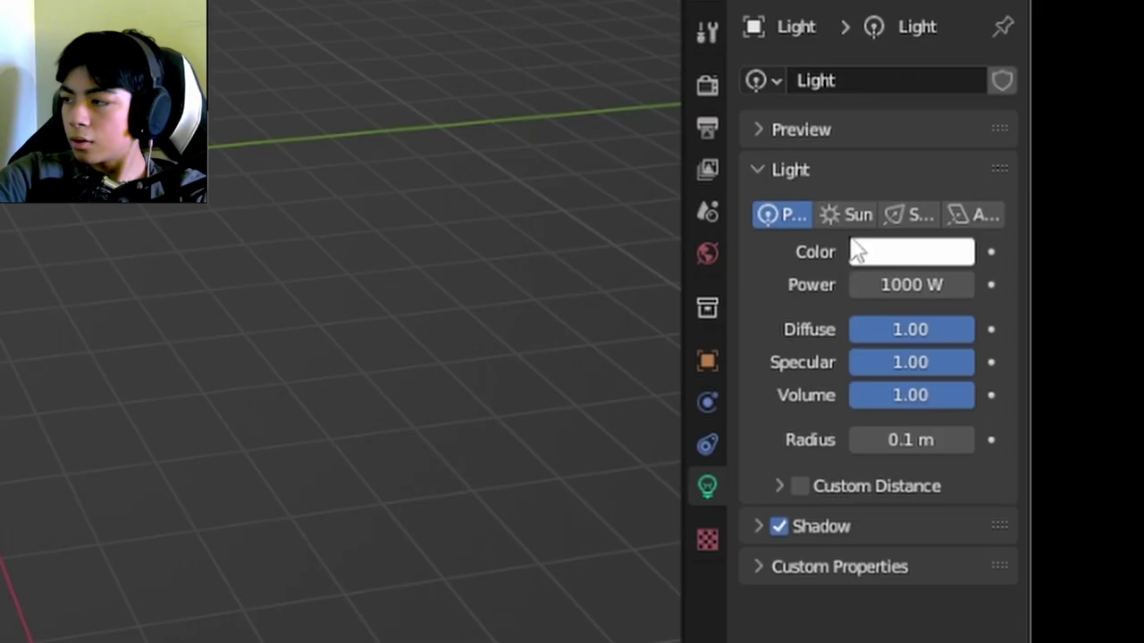
left_click(827, 214)
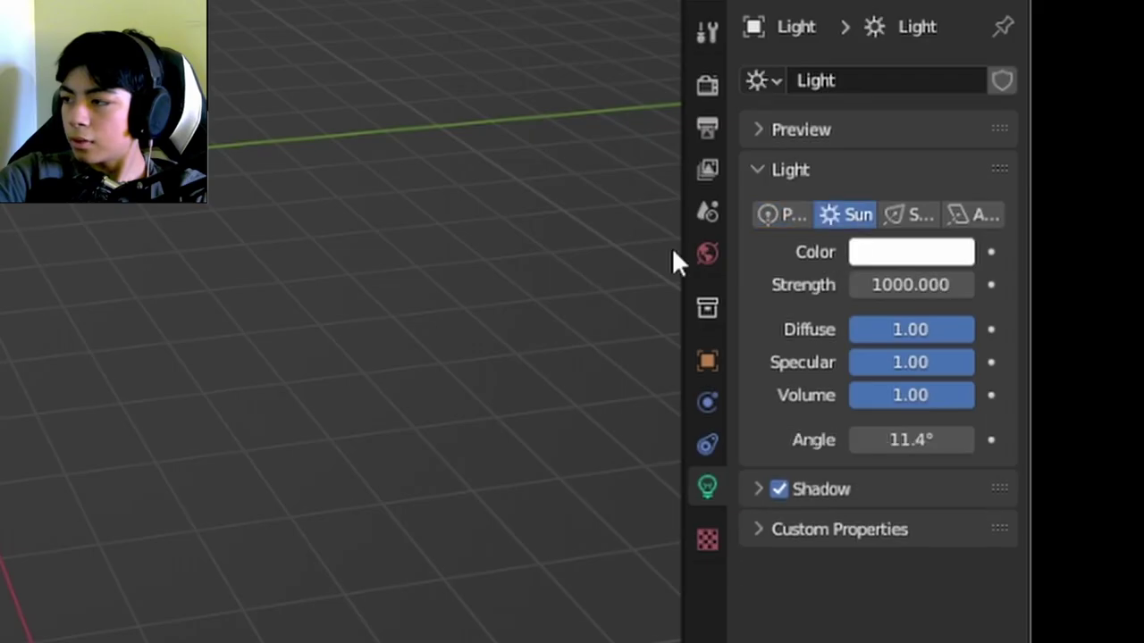
left_click_drag(680, 255, 521, 260)
left_click(136, 613)
left_click(735, 273)
key("ctrl+a")
key("BackSpace")
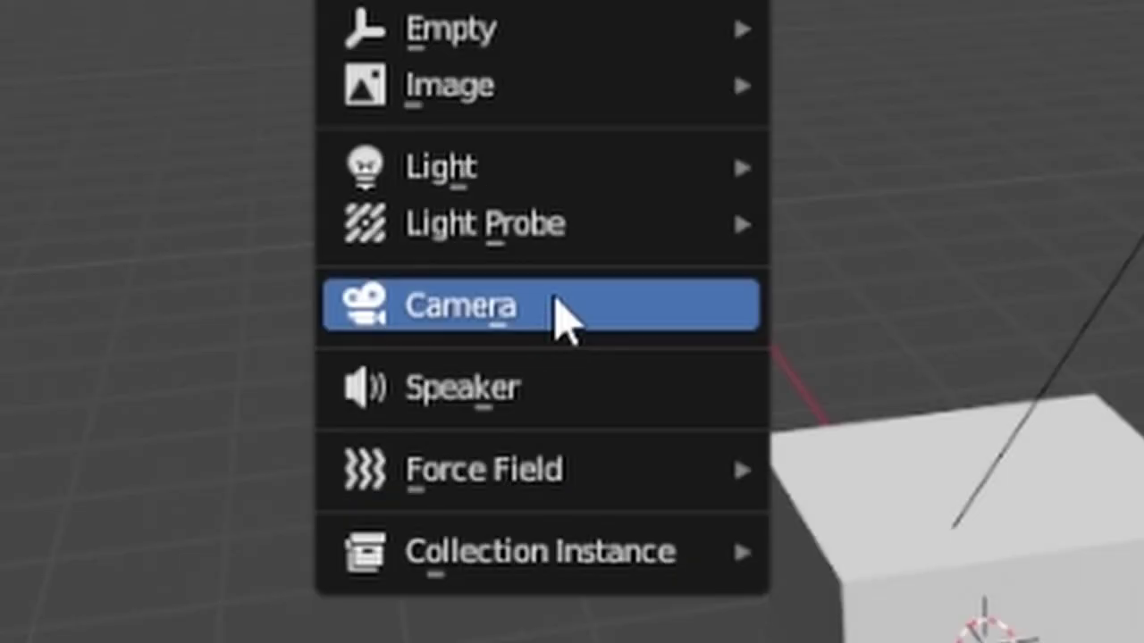
Step: Add a new camera about 5.41 m along the X axis and set its rotation to X 90°, Y 0°, Z 90°
left_click(561, 315)
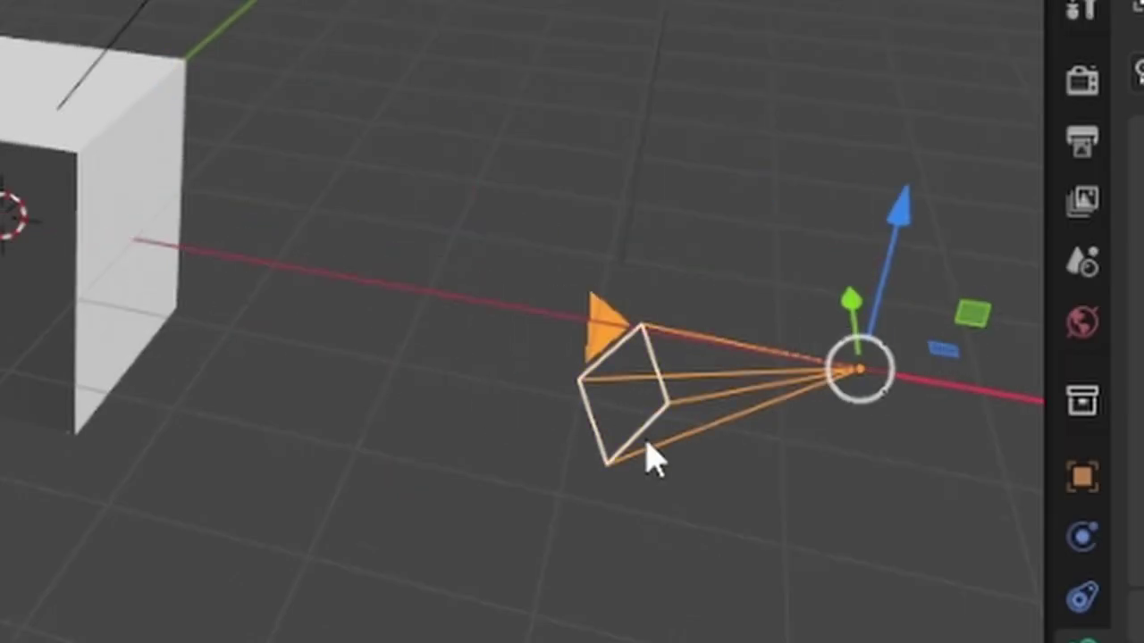
type("0")
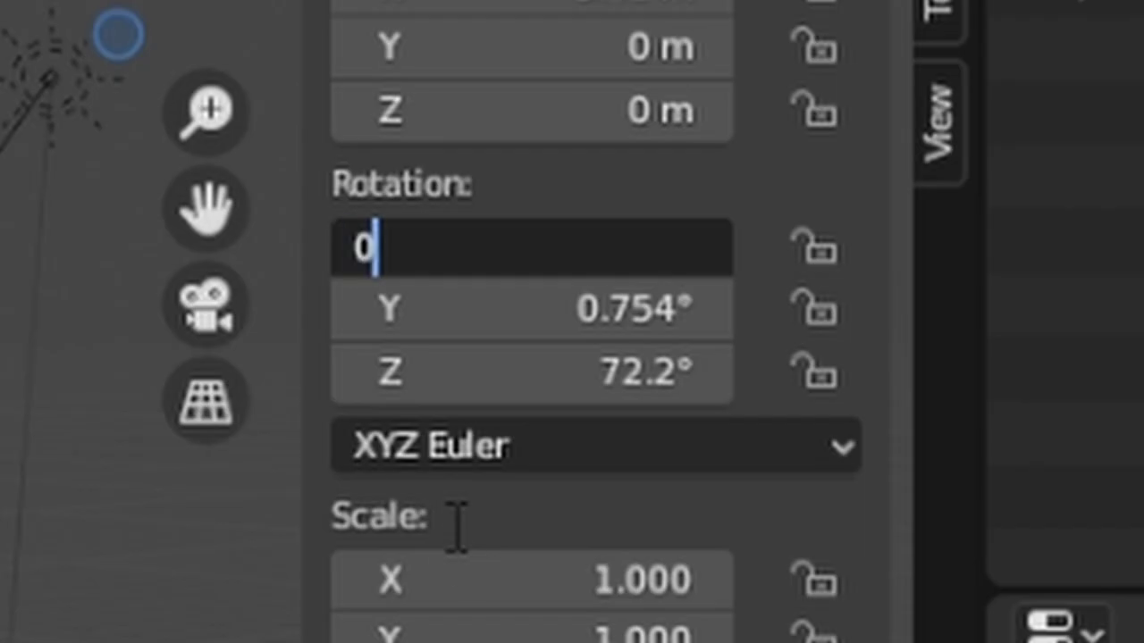
key("Return")
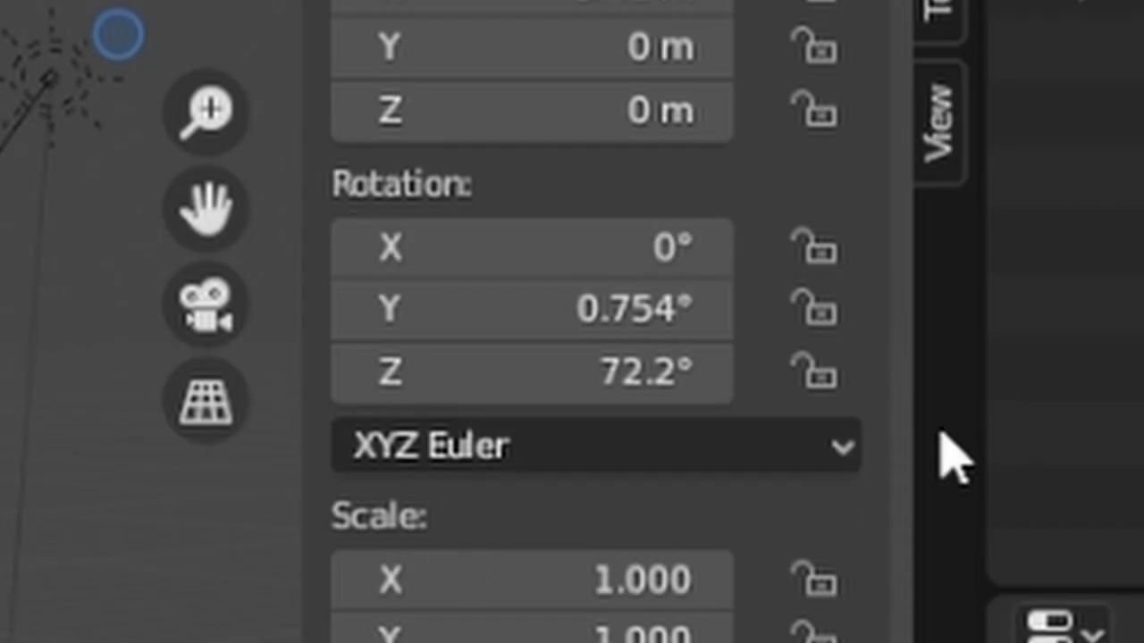
left_click(657, 309)
type("0")
key("Return")
left_click_drag(661, 373, 536, 374)
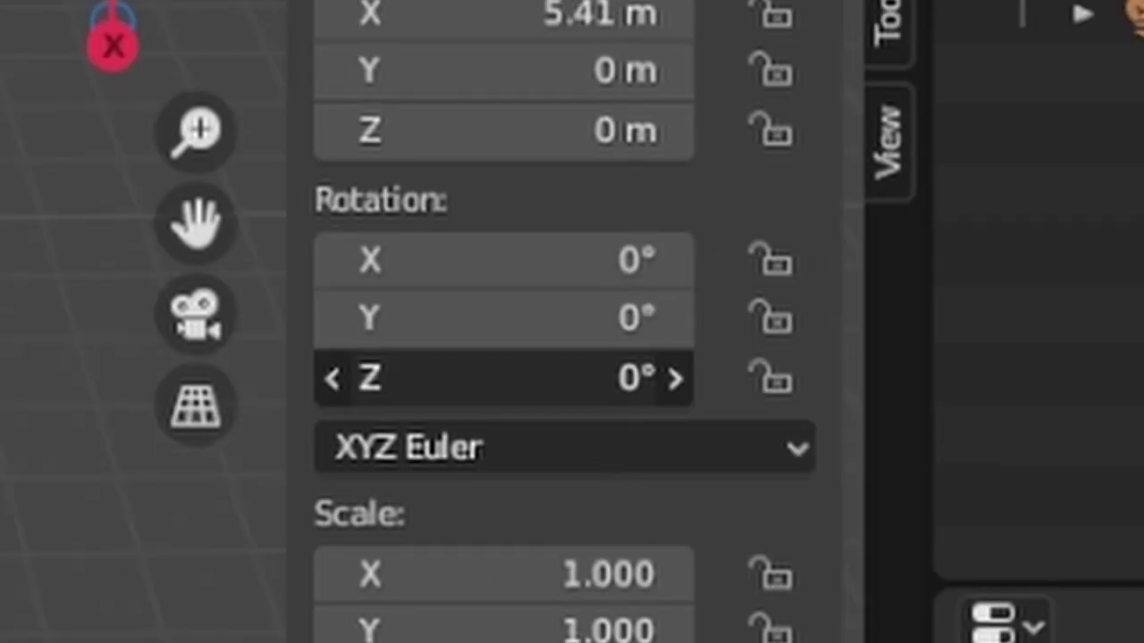
type("90")
key("Return")
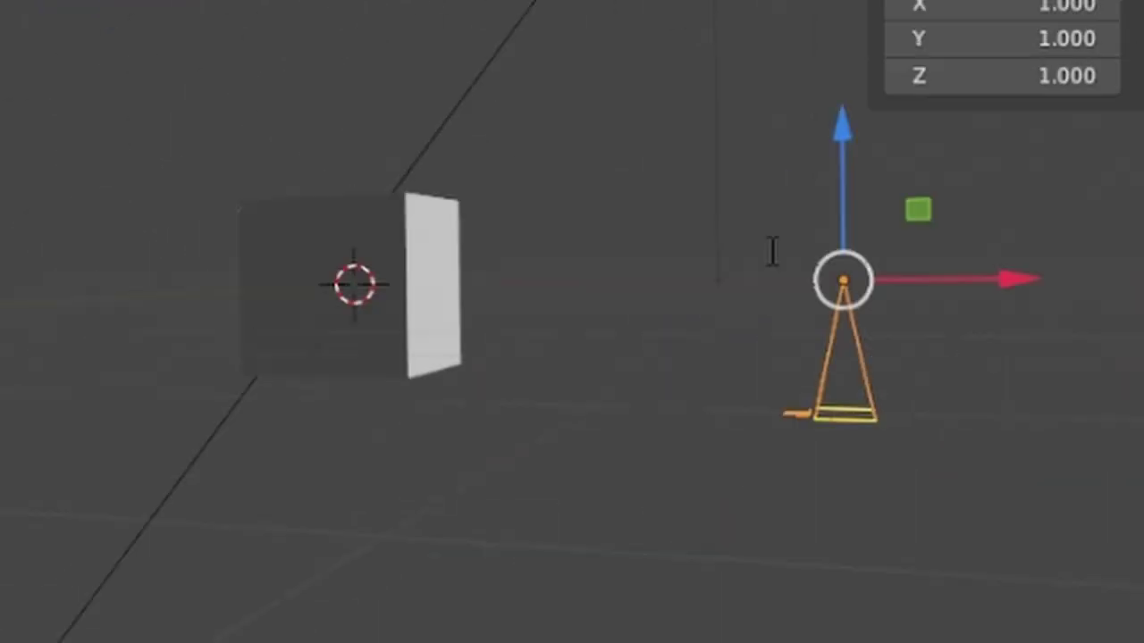
type("90")
key("Return")
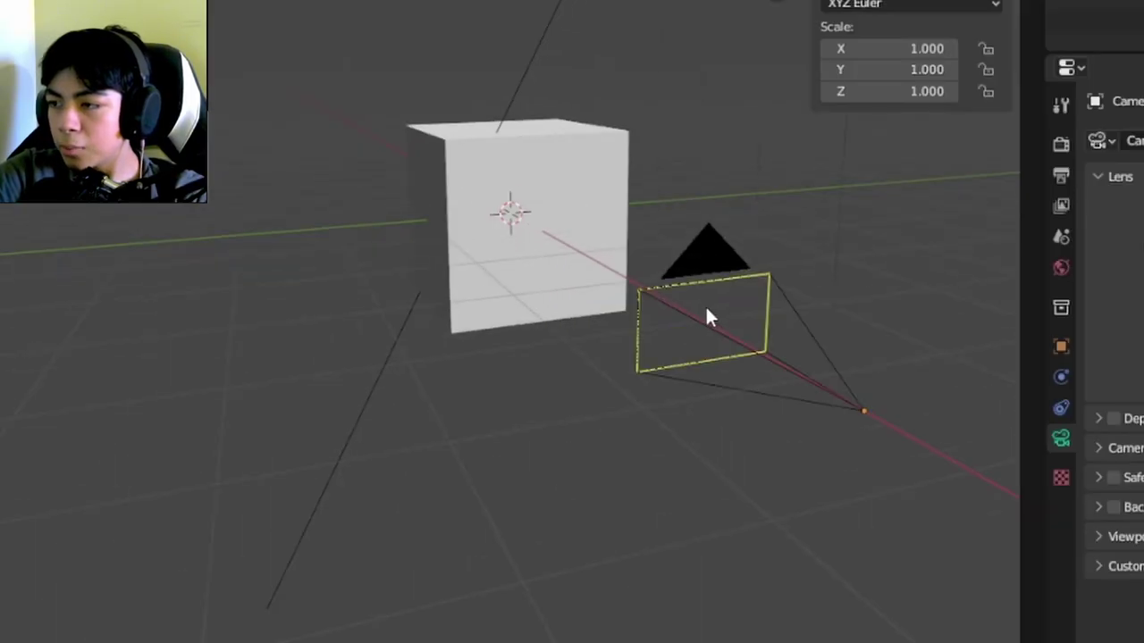
Step: Inspect the new camera's placement relative to the cube and check the framing through the camera
middle_click_drag(705, 304, 799, 365)
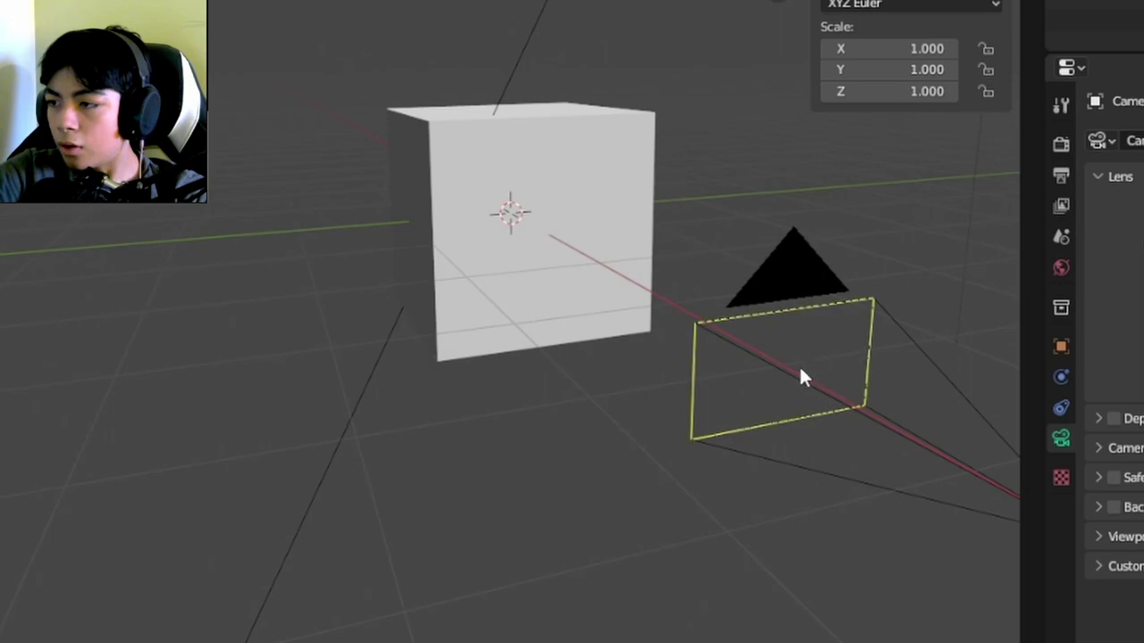
left_click(724, 335)
middle_click_drag(724, 335, 581, 162)
scroll(706, 210, "down", 3)
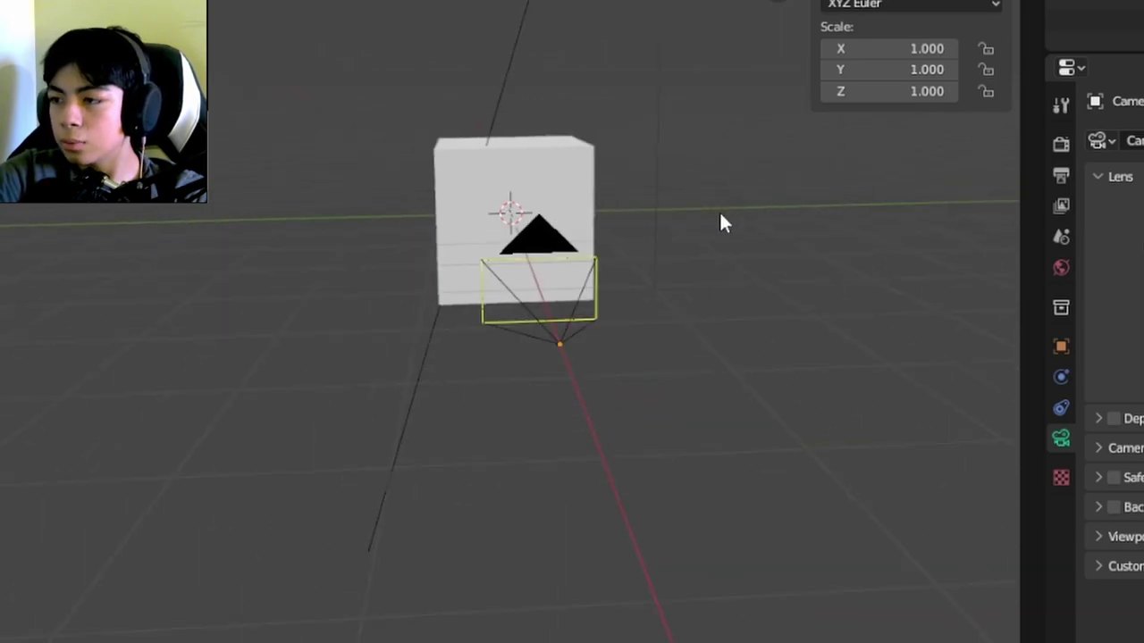
key("KP_0")
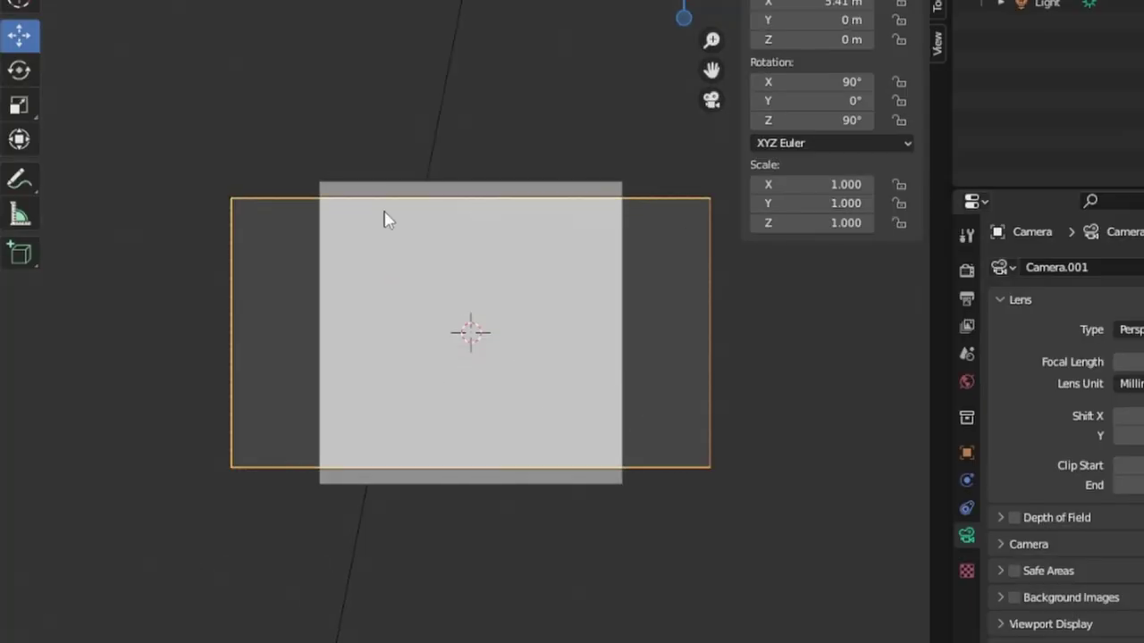
Step: Change the camera to an orthographic lens so the whole cube fits in frame, and view the scene through it
middle_click_drag(385, 219, 601, 224)
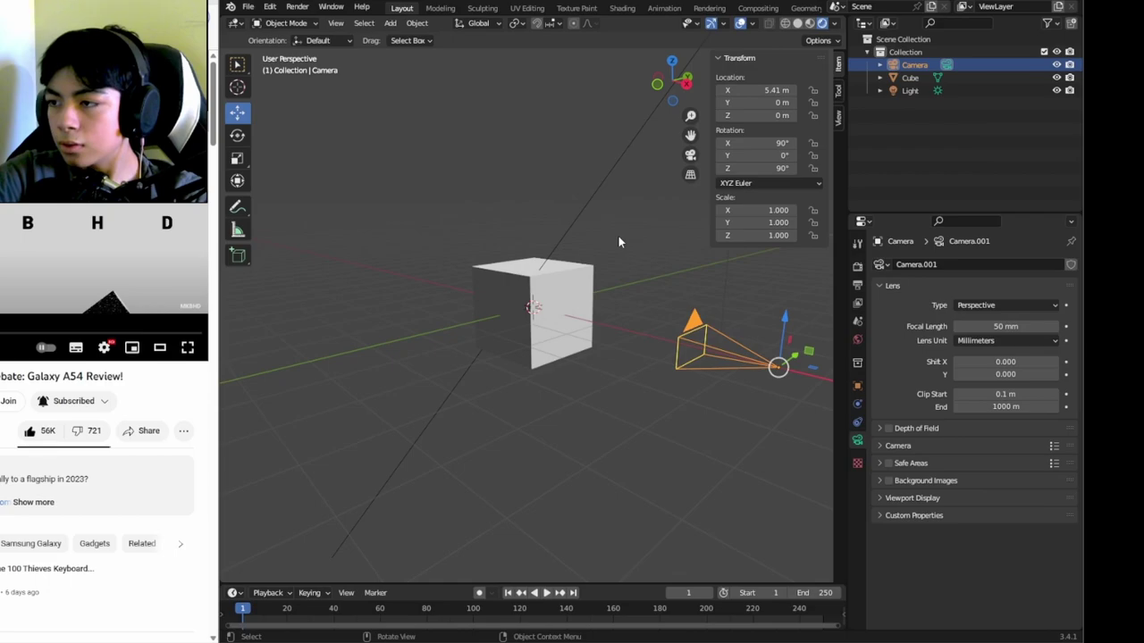
left_click(705, 351)
middle_click_drag(705, 350, 679, 356)
left_click_drag(679, 356, 780, 386)
key("KP_0")
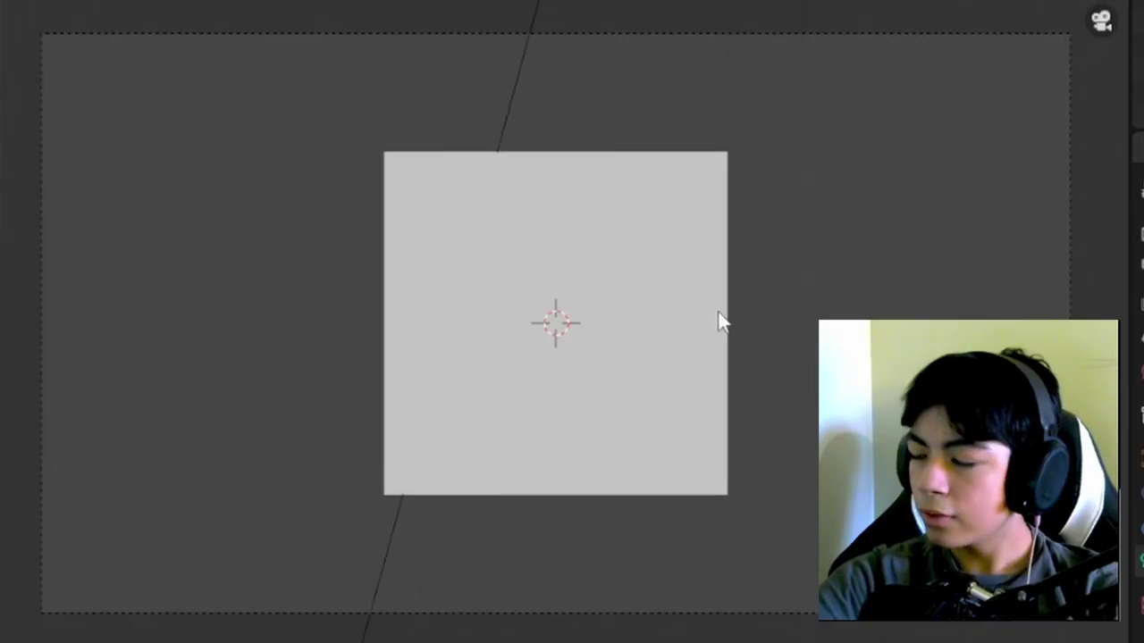
Step: Enable background images in the camera's settings and add an empty background image entry
left_click(675, 308)
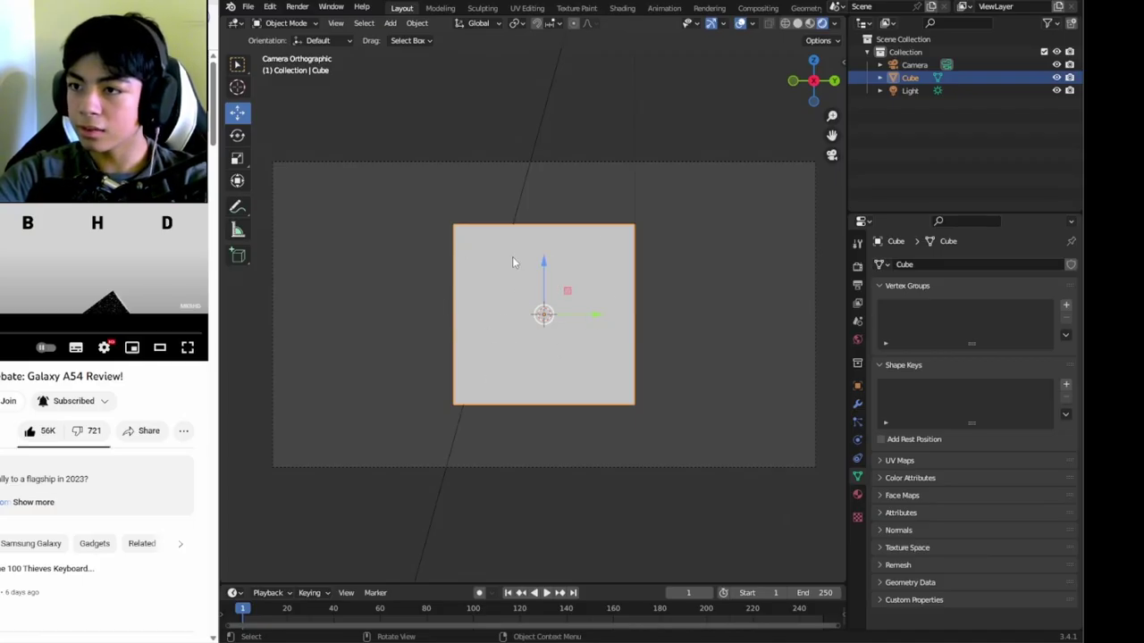
left_click(271, 383)
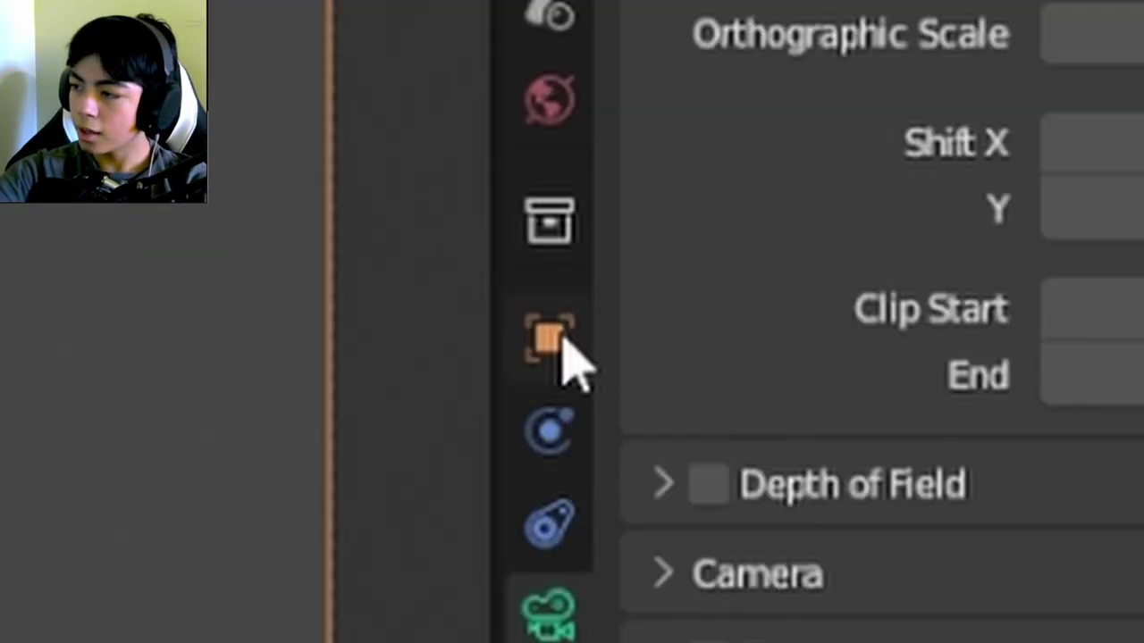
left_click(570, 359)
left_click(564, 626)
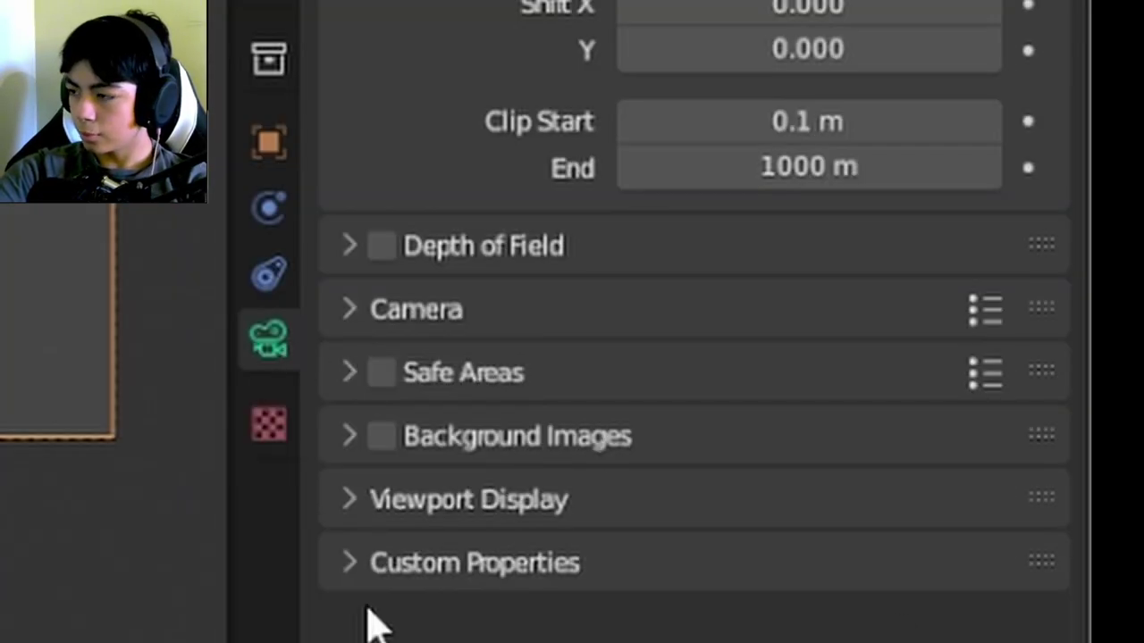
left_click(349, 436)
left_click(382, 438)
left_click(418, 514)
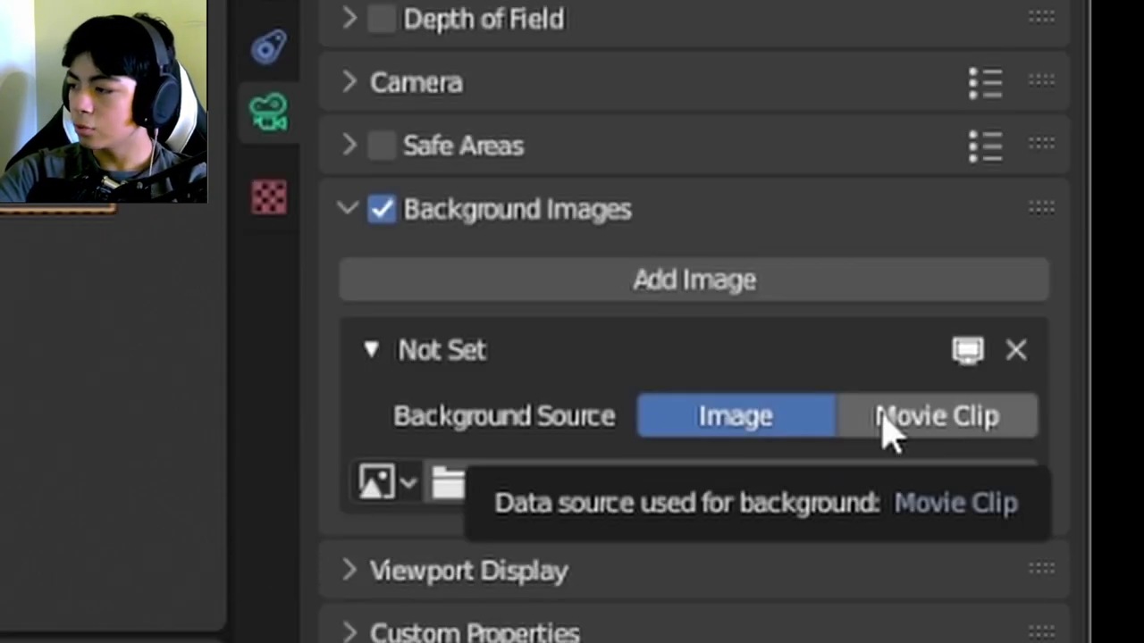
Step: Set the background source to Movie Clip and load the reference .mp4 from the Downloads folder
left_click(889, 432)
left_click(684, 539)
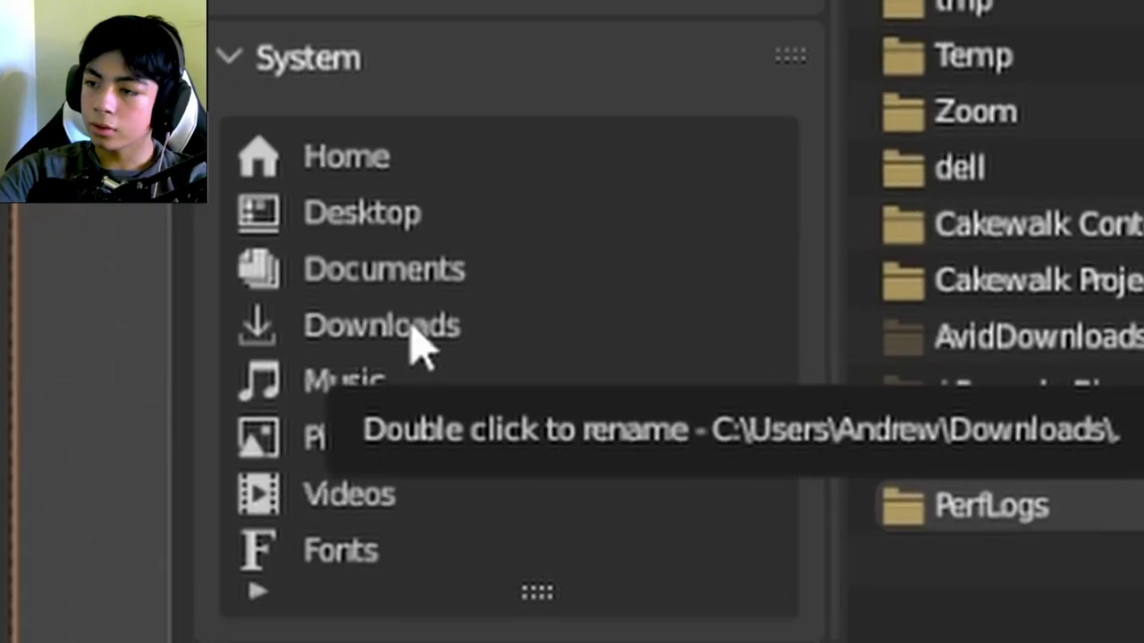
left_click(411, 332)
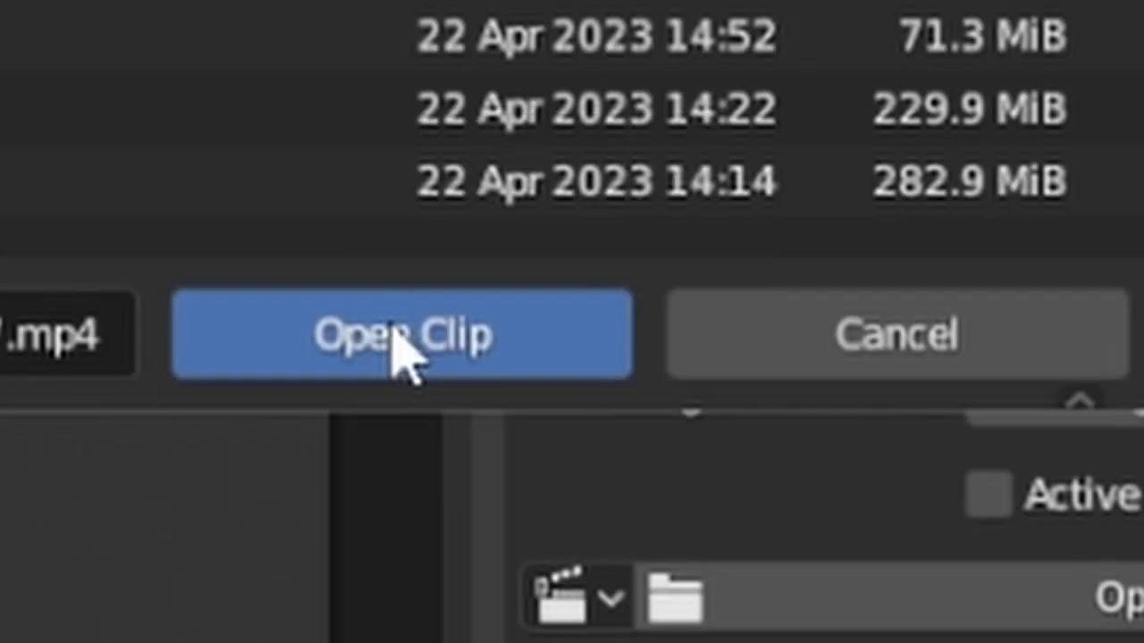
left_click(399, 349)
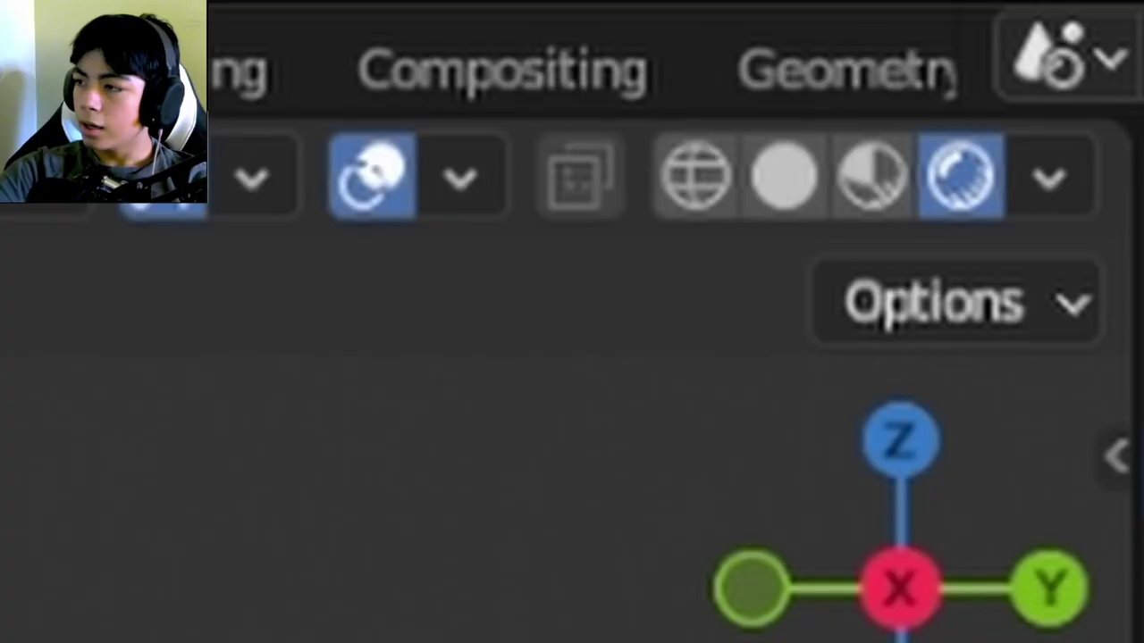
Step: Switch the viewport to Material Preview shading and set the animation's end frame to 44
left_click(872, 179)
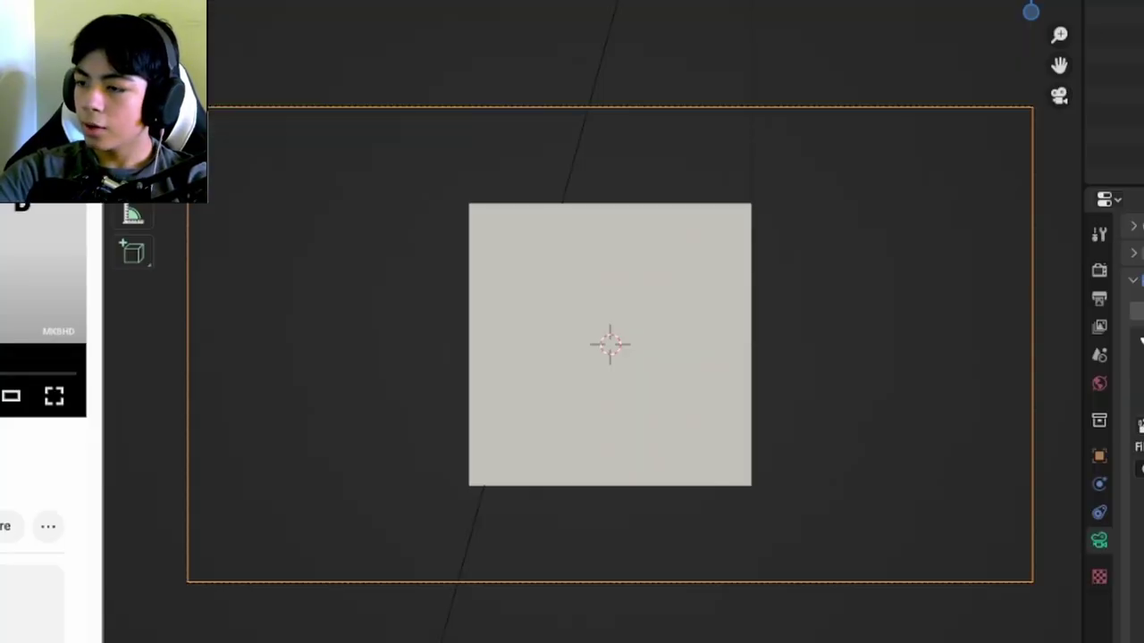
key("space")
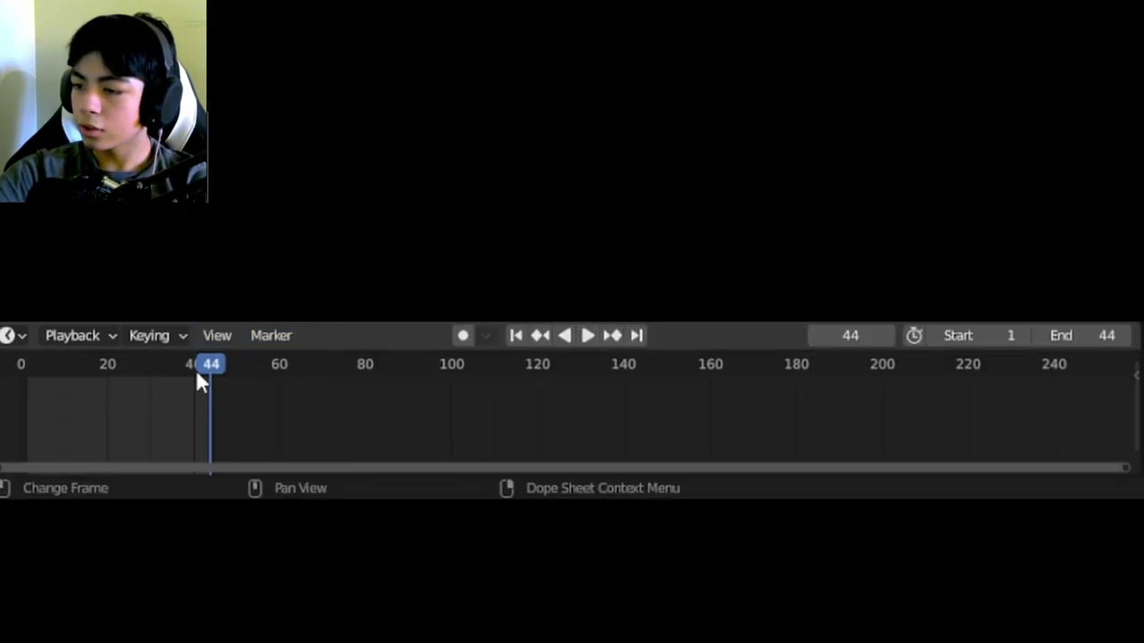
left_click_drag(1122, 474, 220, 469)
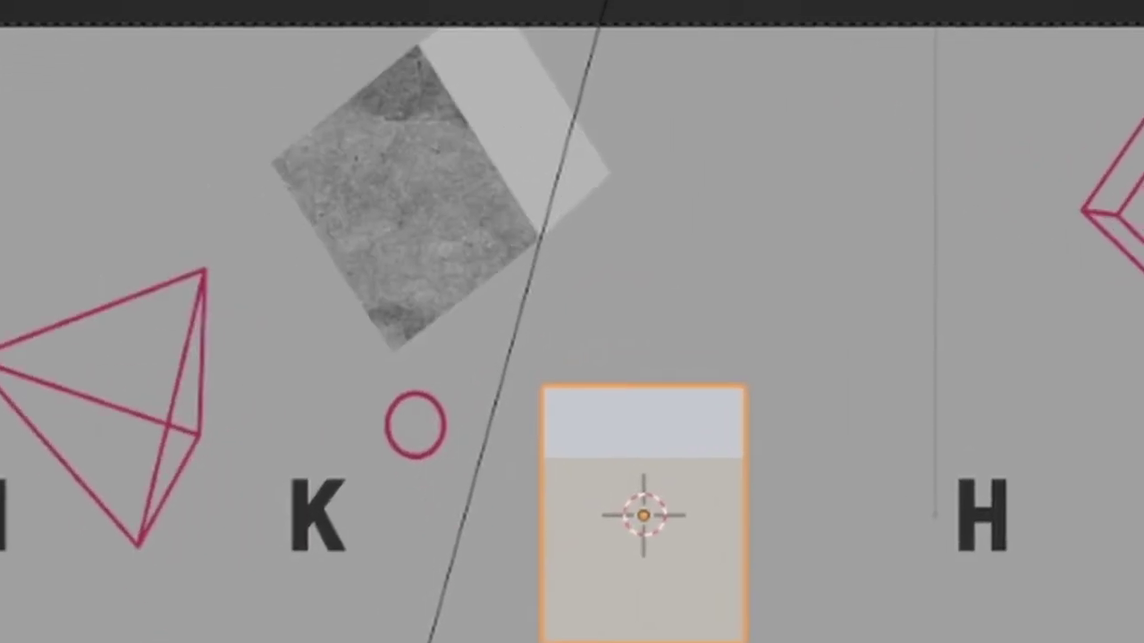
Step: Rotate the cube at frame 43 so its top and two side faces match the reference cube's orientation
key("shift+space")
key("r")
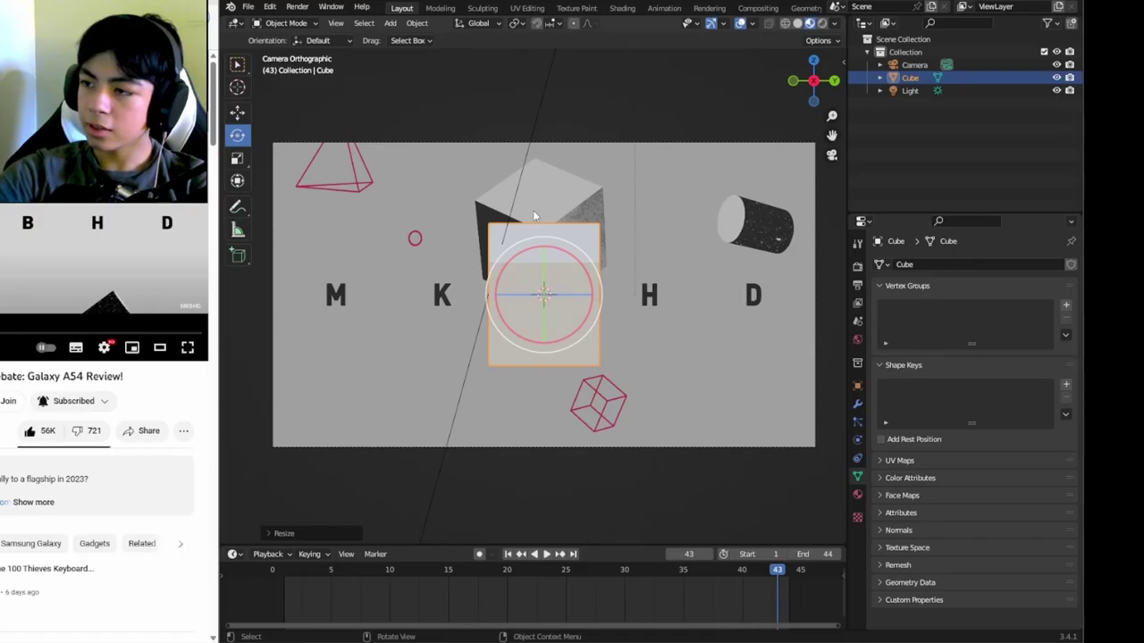
left_click_drag(541, 268, 581, 290)
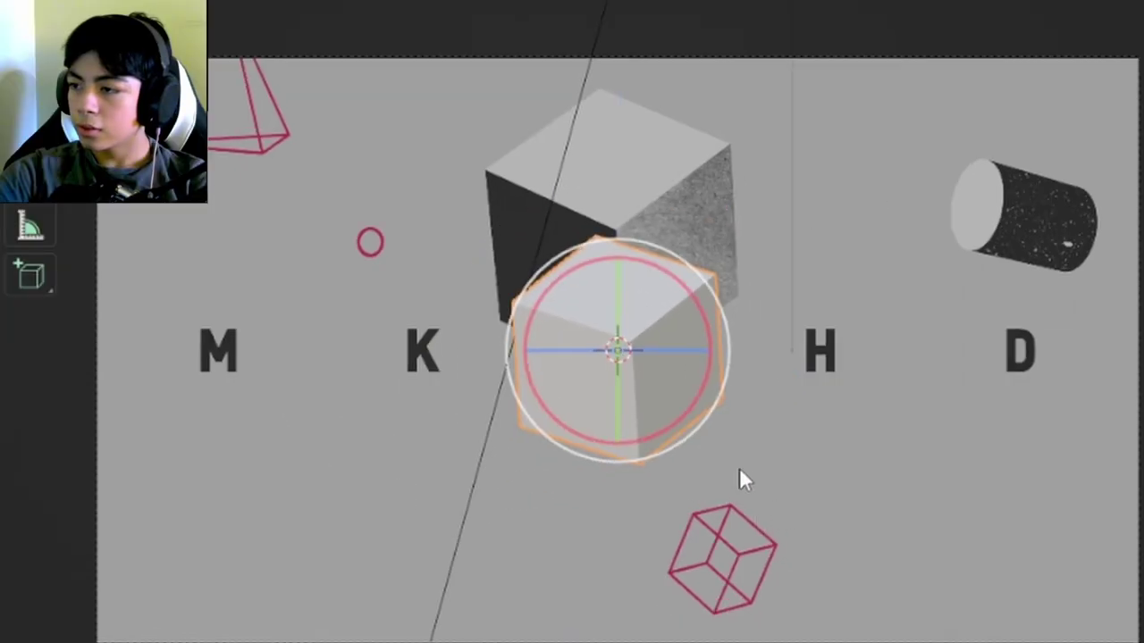
Step: Scale, rotate and move the cube so it overlaps the reference cube at frame 43
key("s")
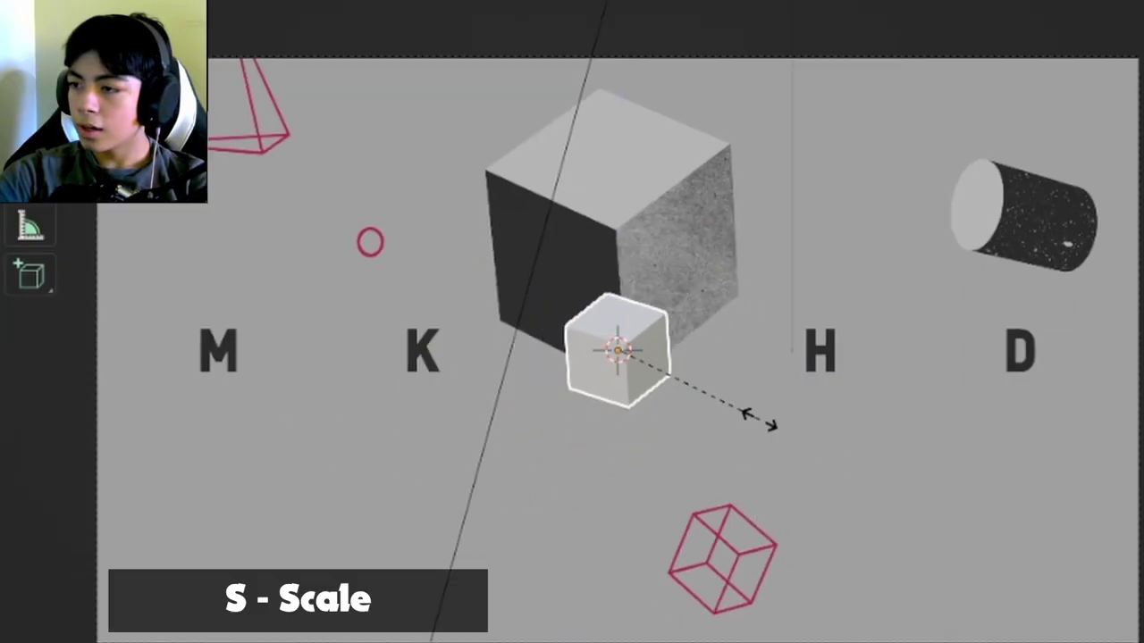
key("r")
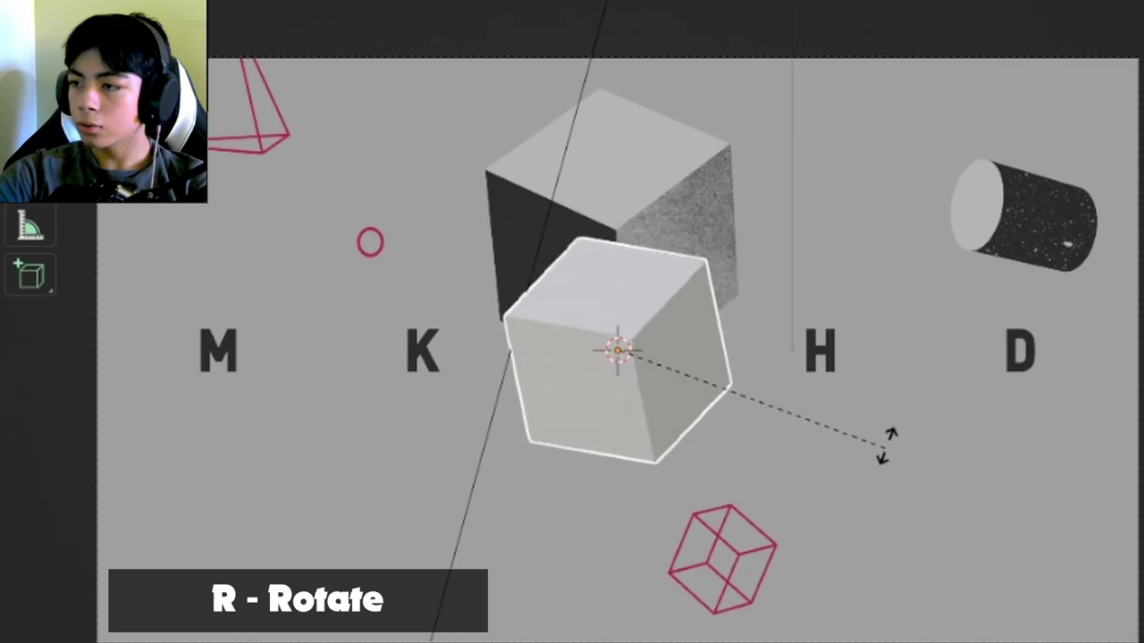
key("g")
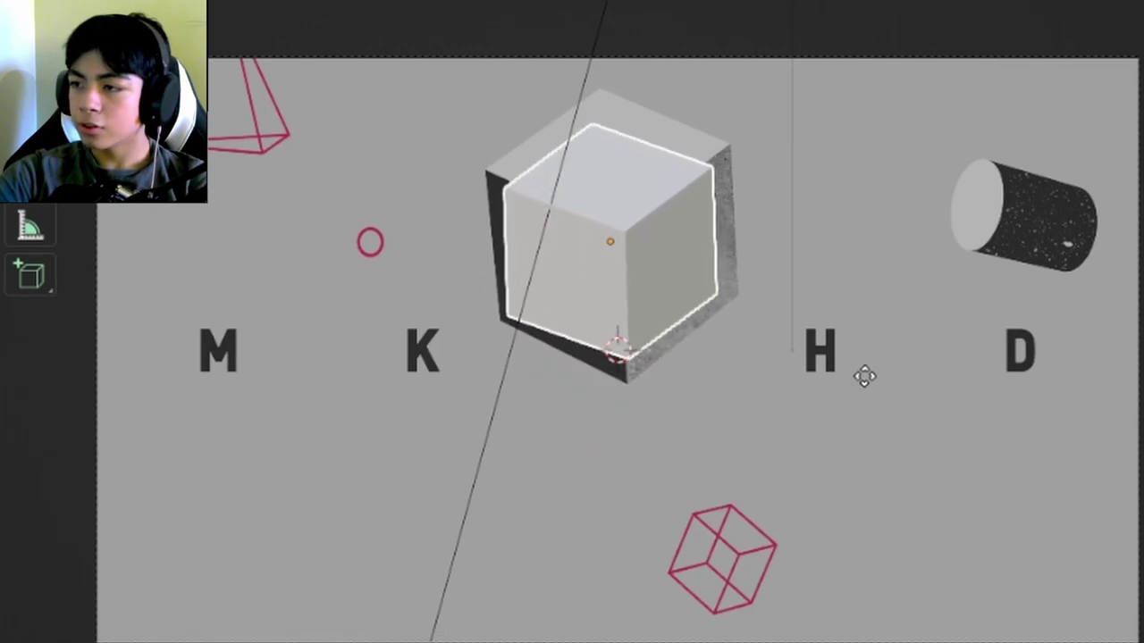
left_click(864, 364)
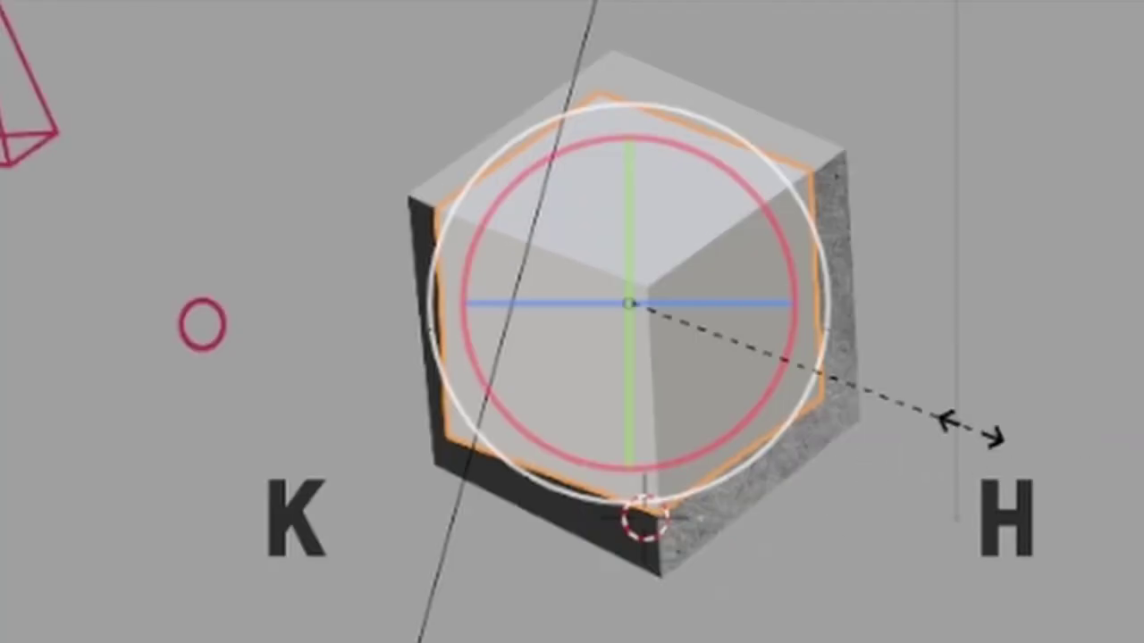
left_click(1001, 432)
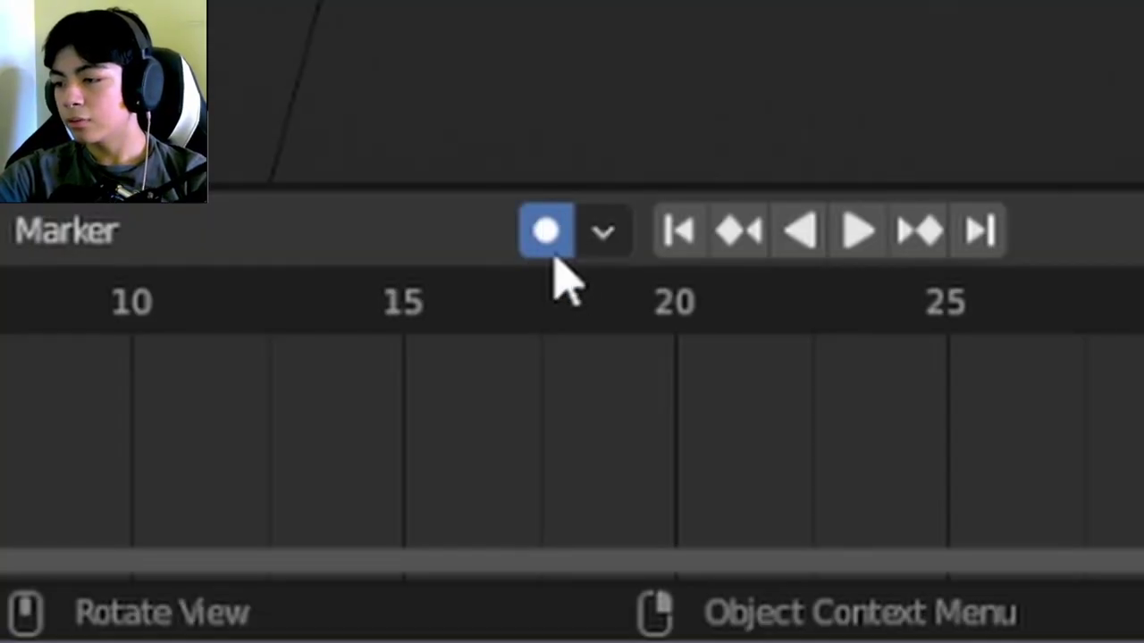
Step: With auto keying on, keyframe the cube at frames 27 and 2 to follow the reference, placing it below the camera frame at frame 2
key("g")
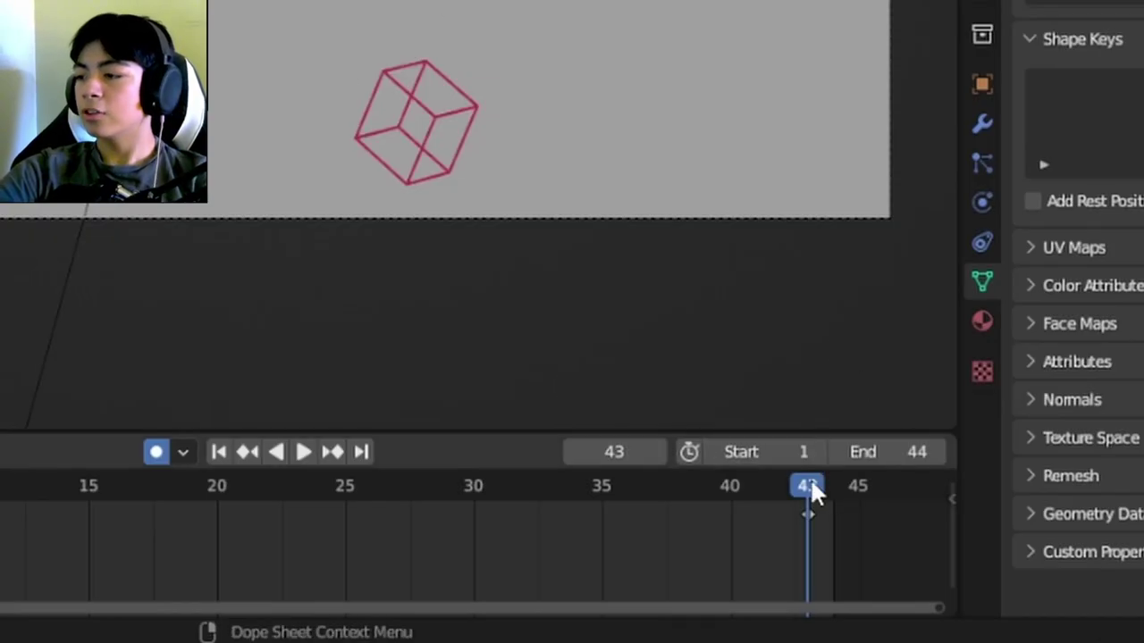
left_click_drag(816, 483, 641, 513)
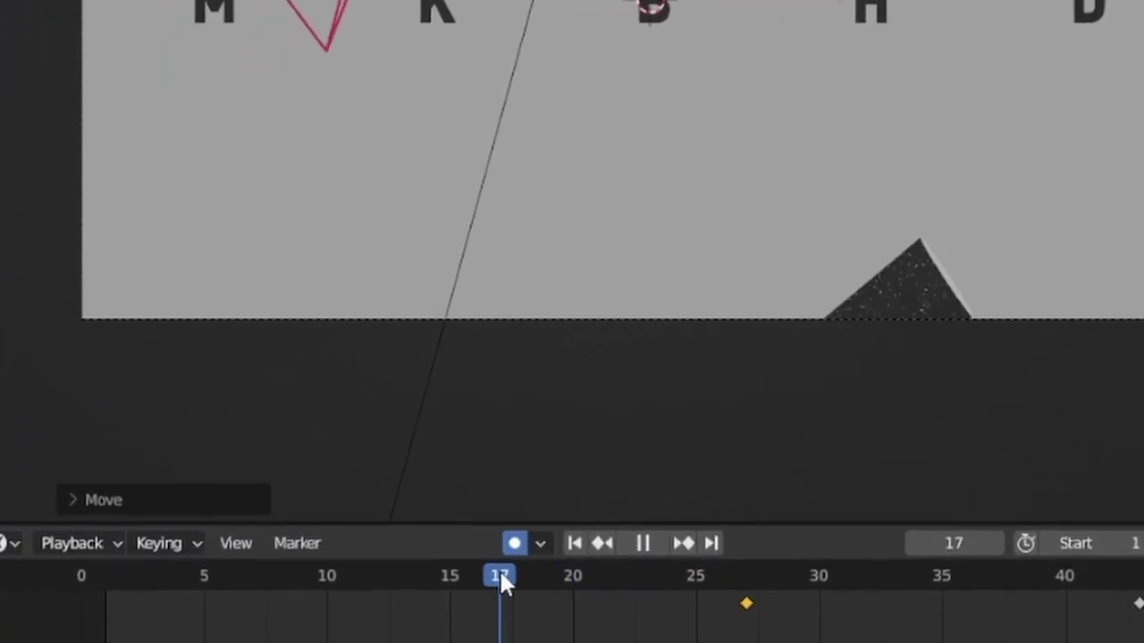
left_click_drag(510, 570, 244, 572)
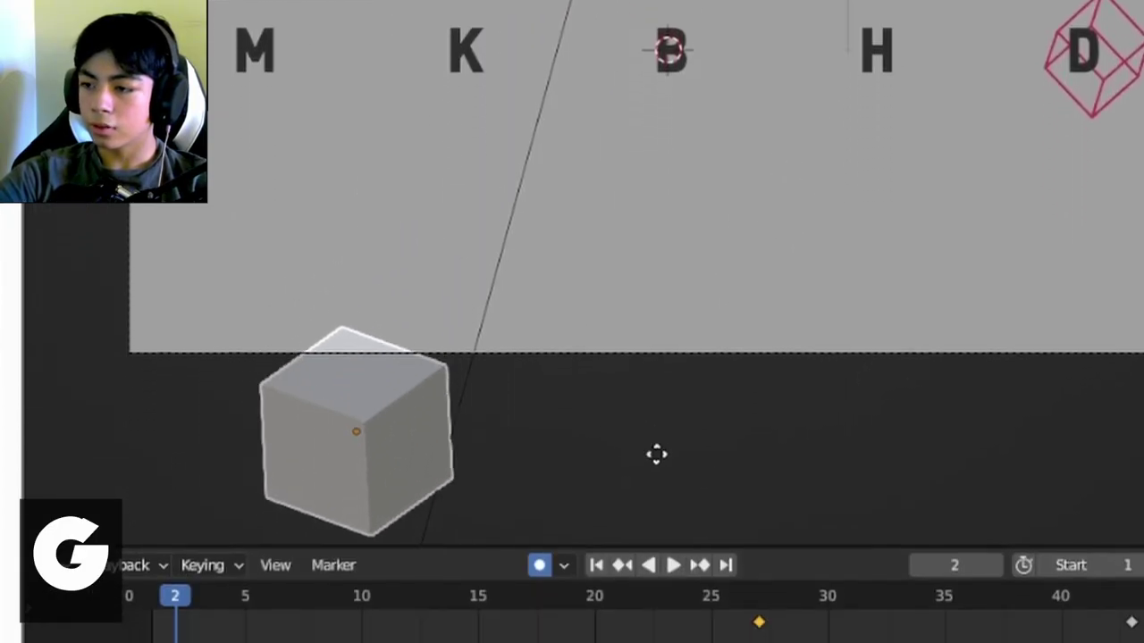
left_click(657, 455)
key("space")
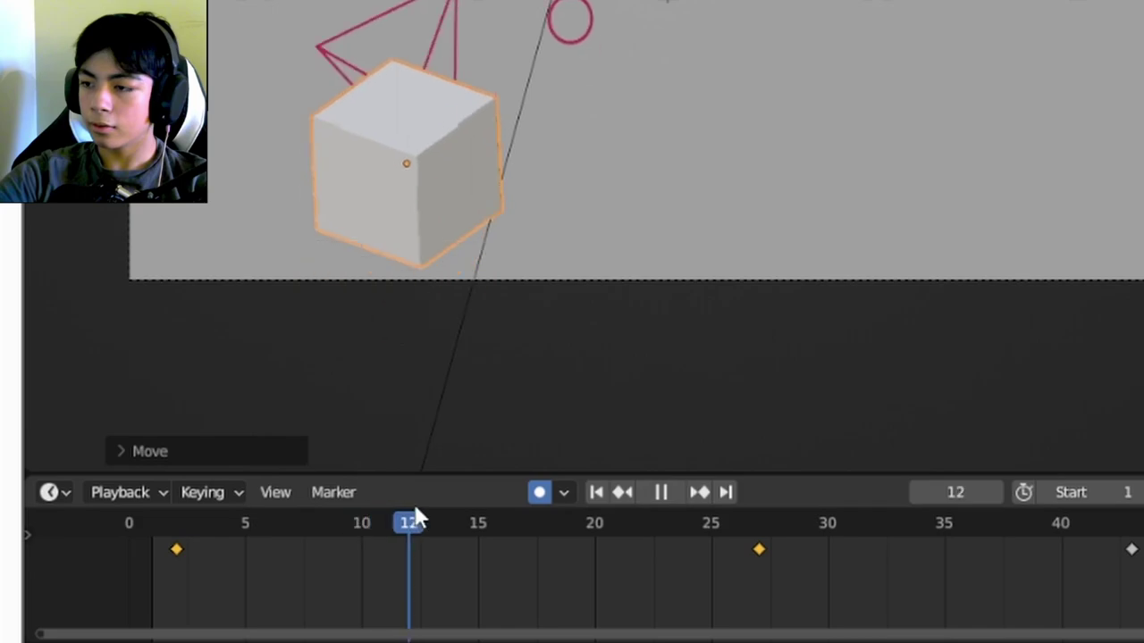
key("s")
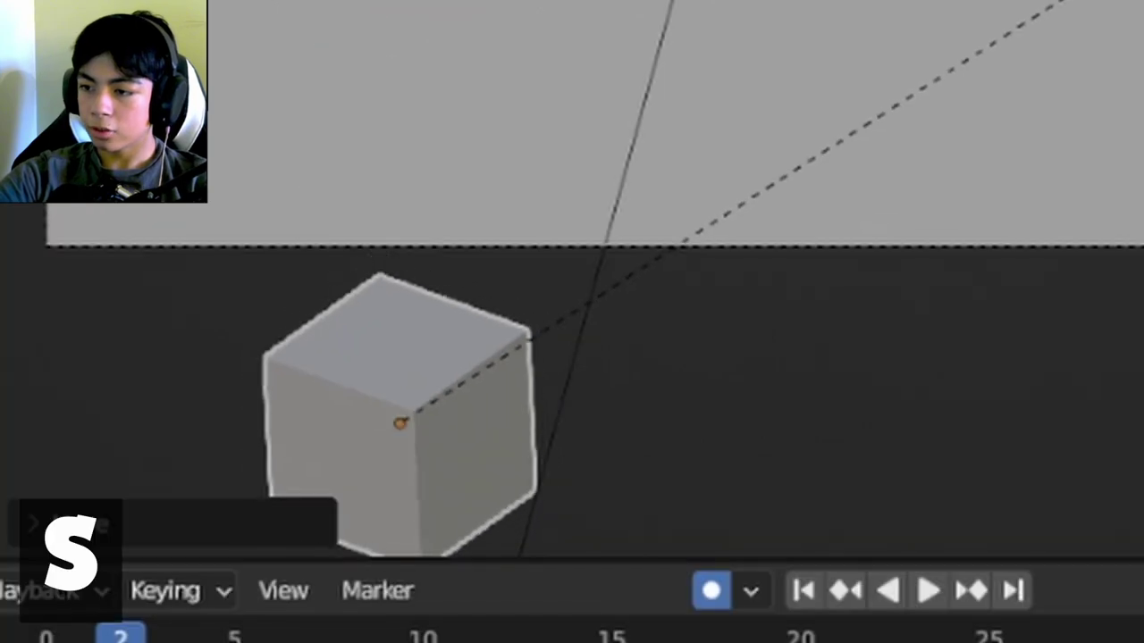
left_click(700, 294)
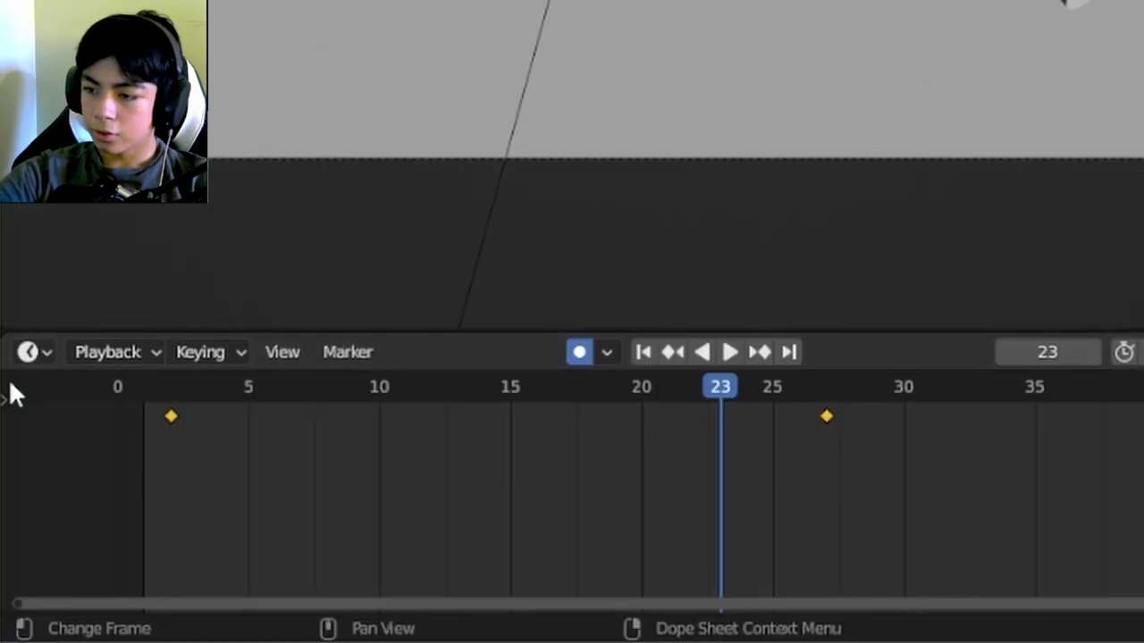
Step: Change the Timeline to the Graph Editor and check the cube's motion against the reference
left_click(29, 352)
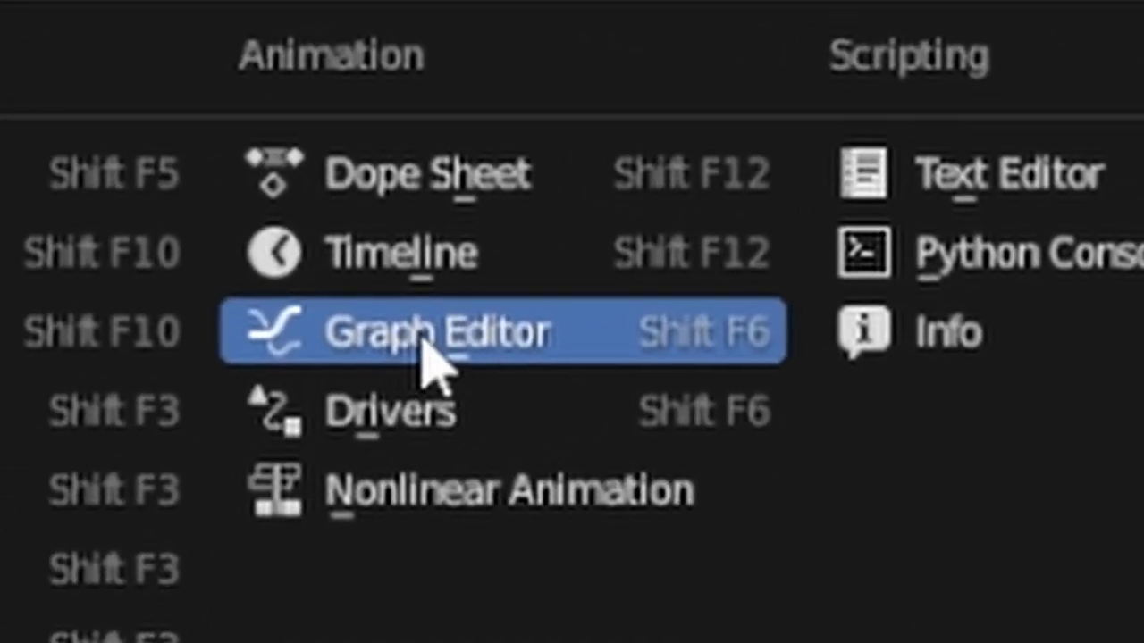
left_click(395, 129)
left_click_drag(505, 286, 685, 286)
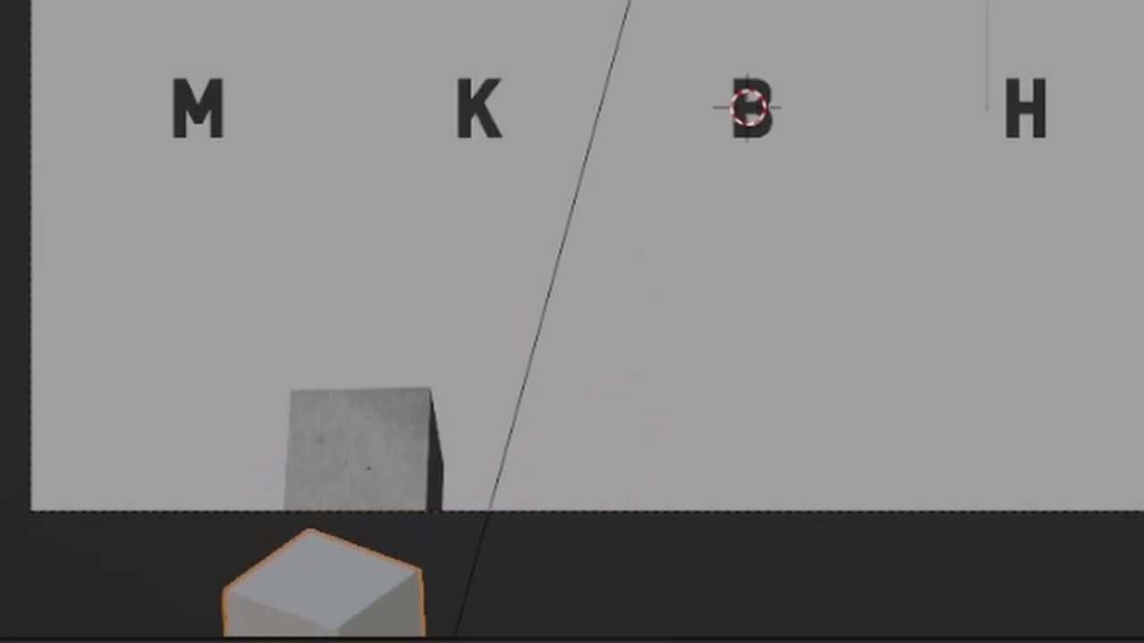
key("shift+space")
key("r")
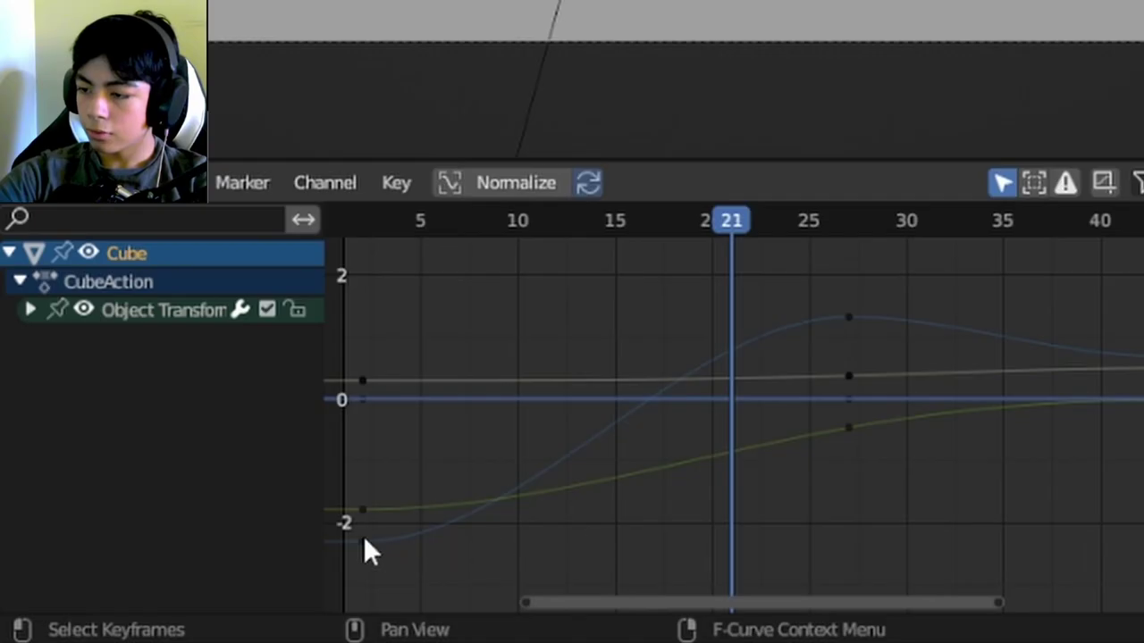
Step: Reshape the Z Location curve with the handles of its keyframes at frames 2 and 43 so the cube rises faster at the start
left_click(364, 541)
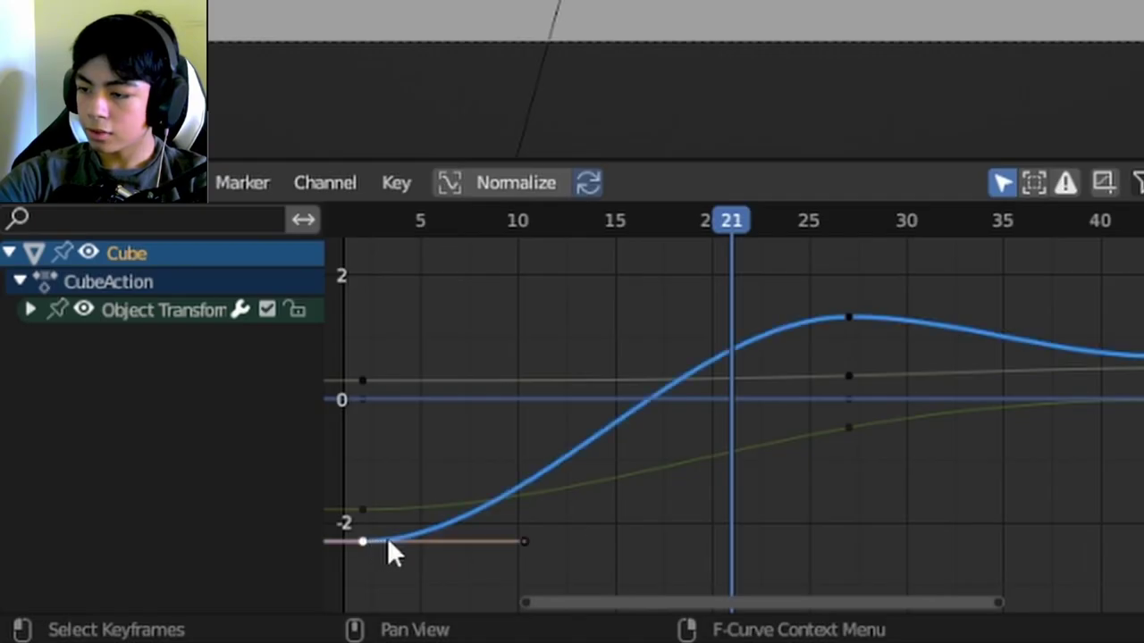
left_click_drag(525, 543, 498, 518)
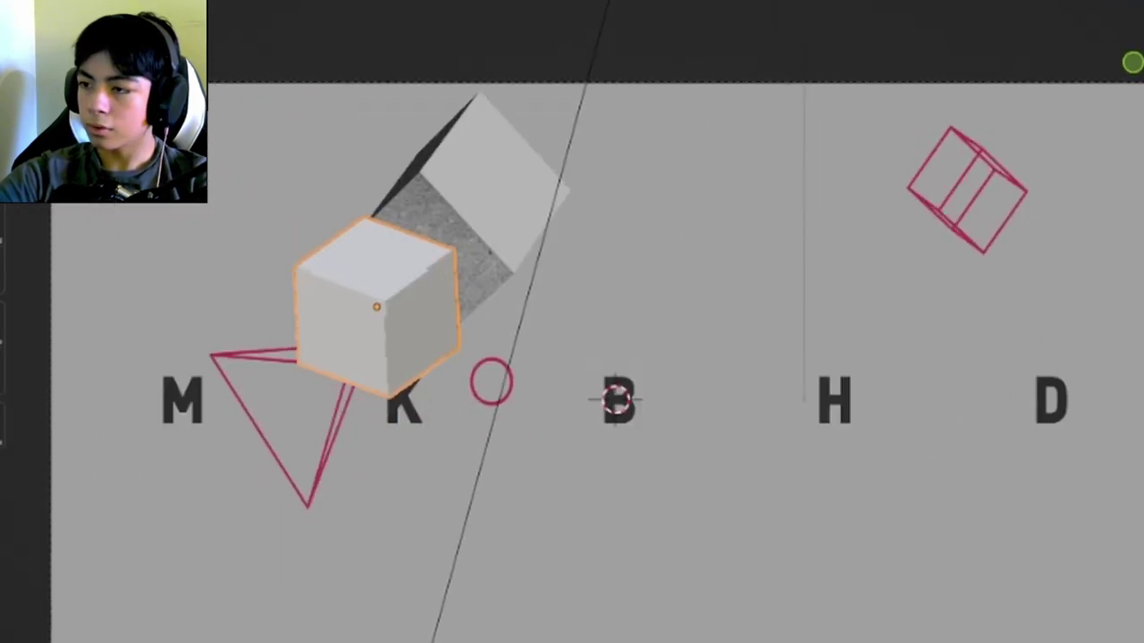
key("space")
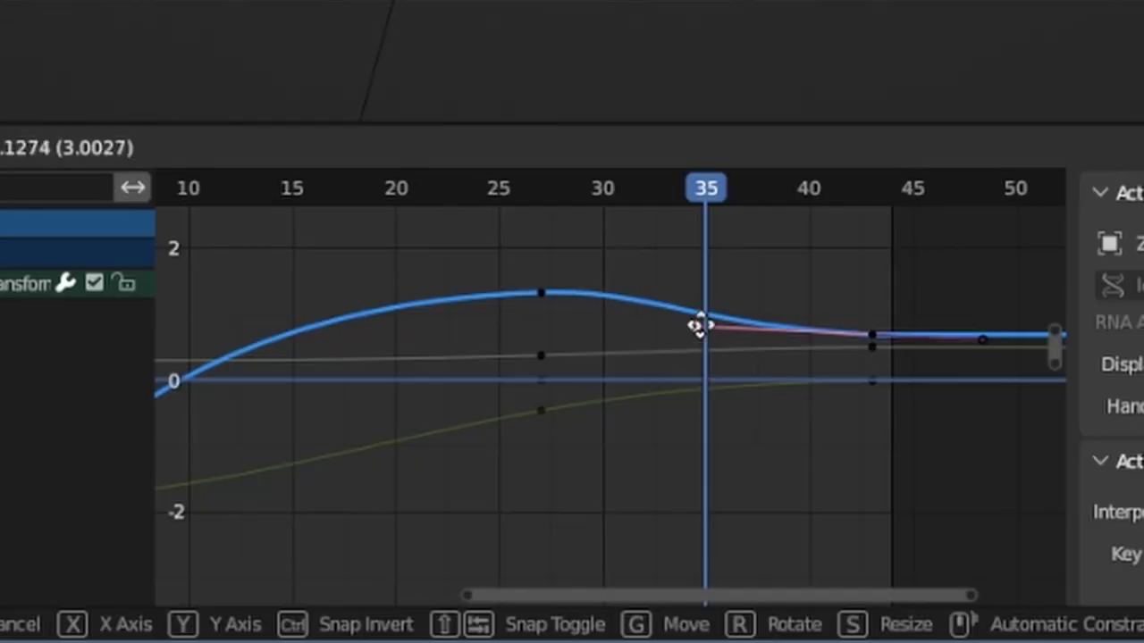
left_click_drag(702, 328, 858, 324)
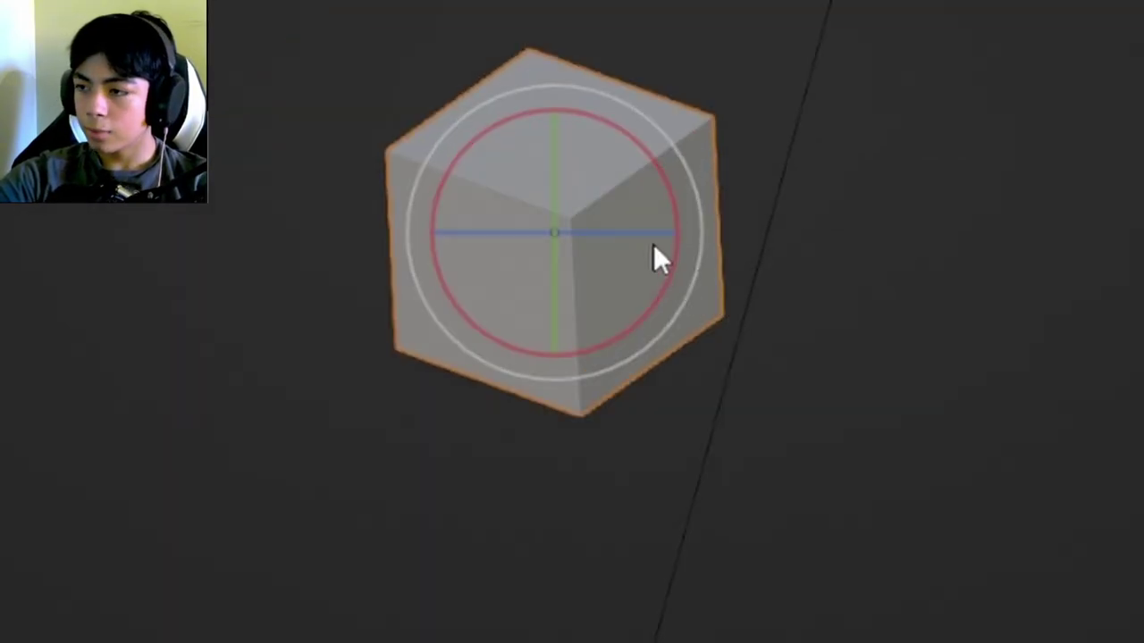
Step: Rotate the cube freely at its start position below the camera frame and undo the last rotation
left_click_drag(659, 256, 613, 447)
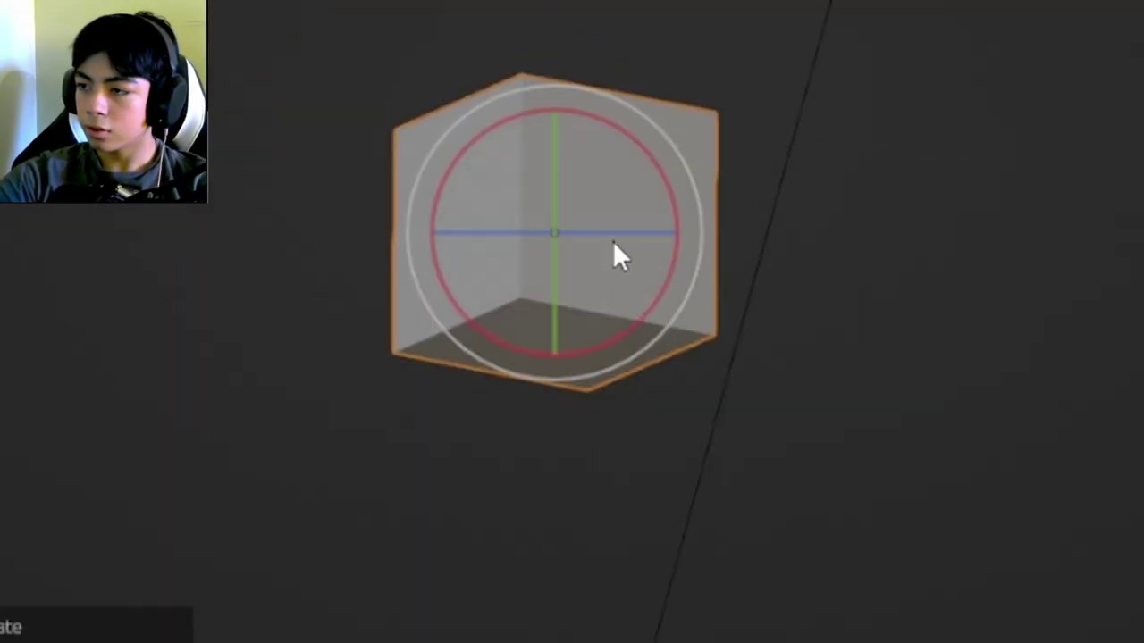
key("ctrl+z")
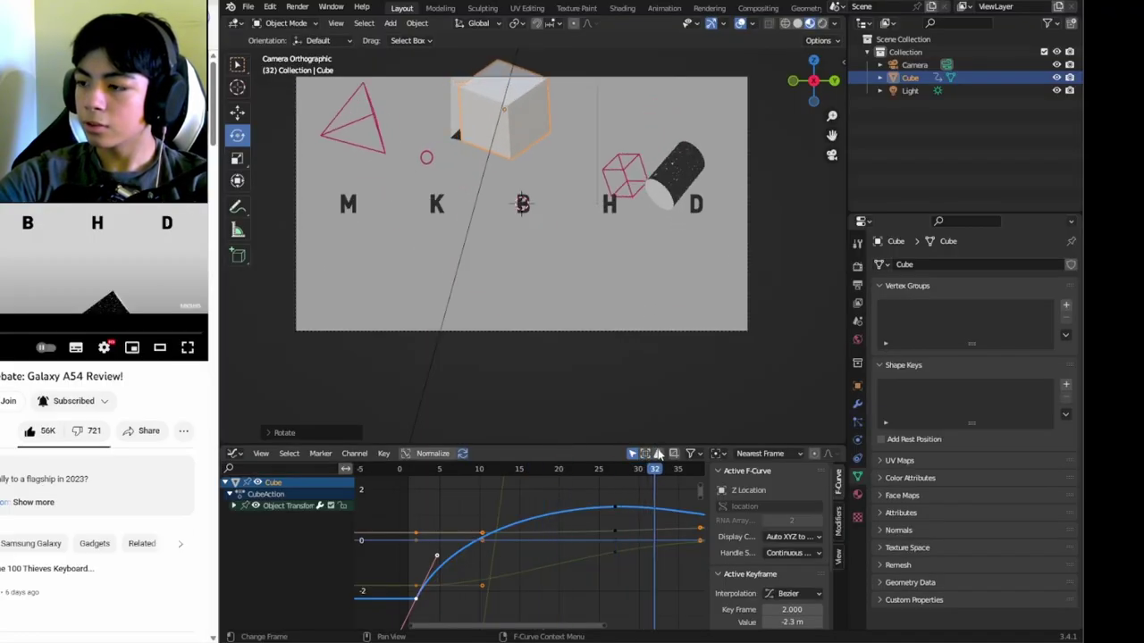
Step: Adjust the Z Location curve's handles at frames 27 and 43 into a smooth arc and return the editor to the Timeline
left_click(615, 507)
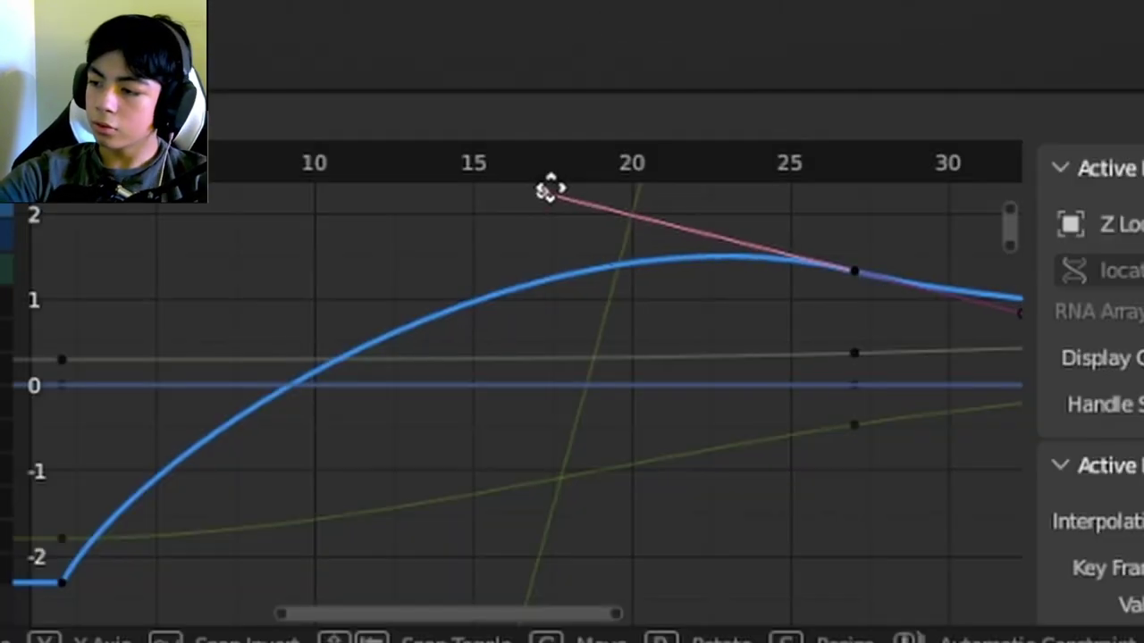
left_click_drag(783, 278, 778, 284)
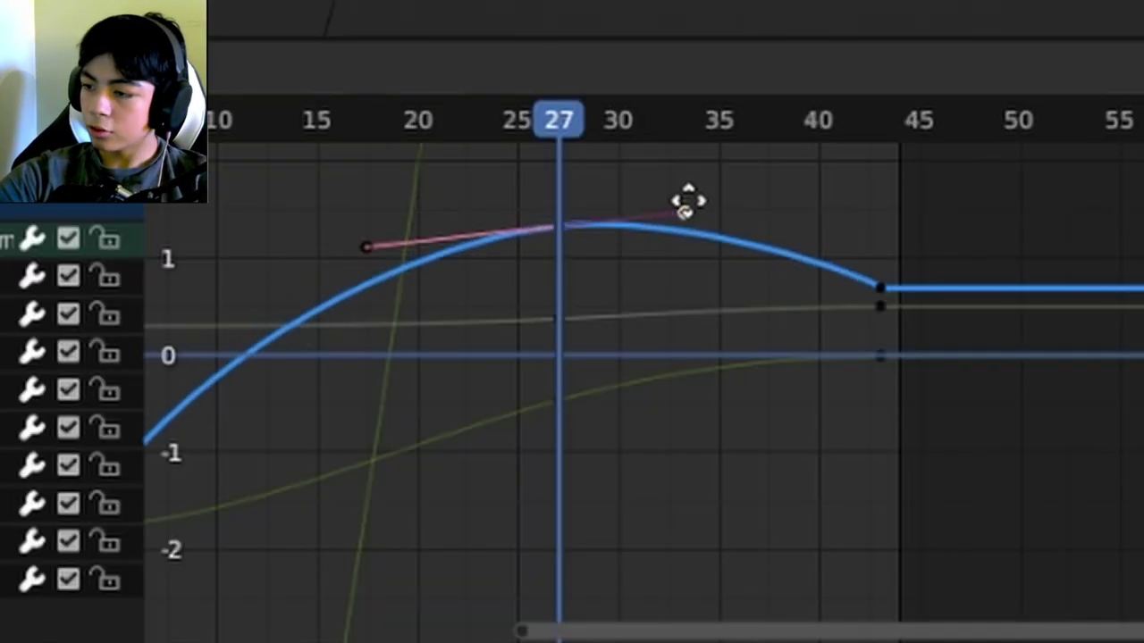
left_click_drag(685, 205, 680, 205)
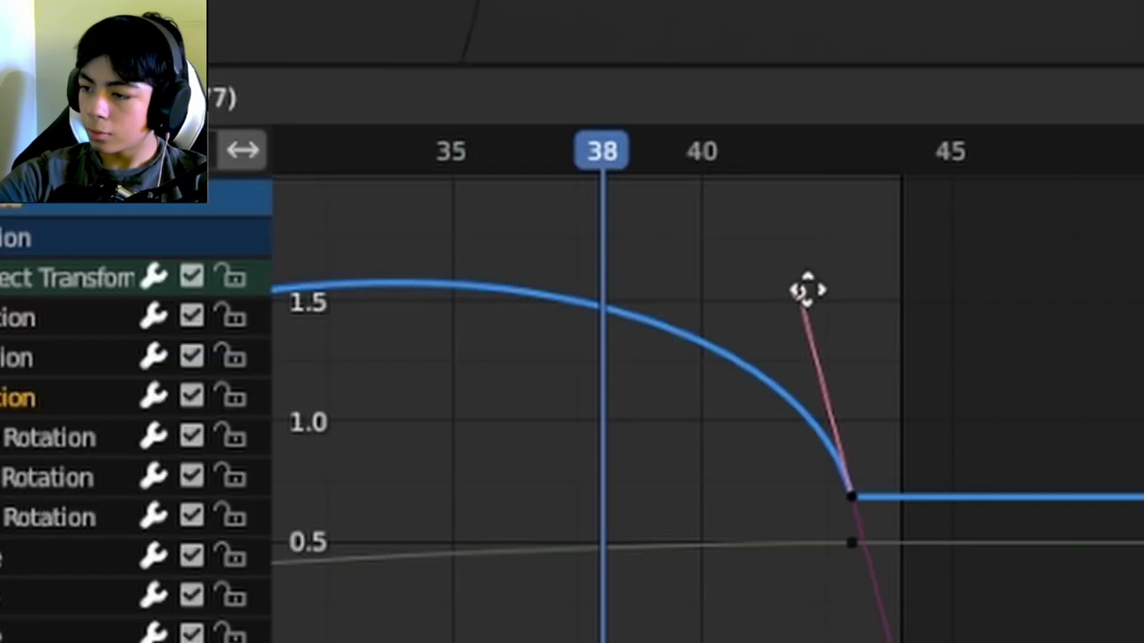
left_click_drag(804, 289, 784, 312)
scroll(728, 421, "right", 3, "ctrl")
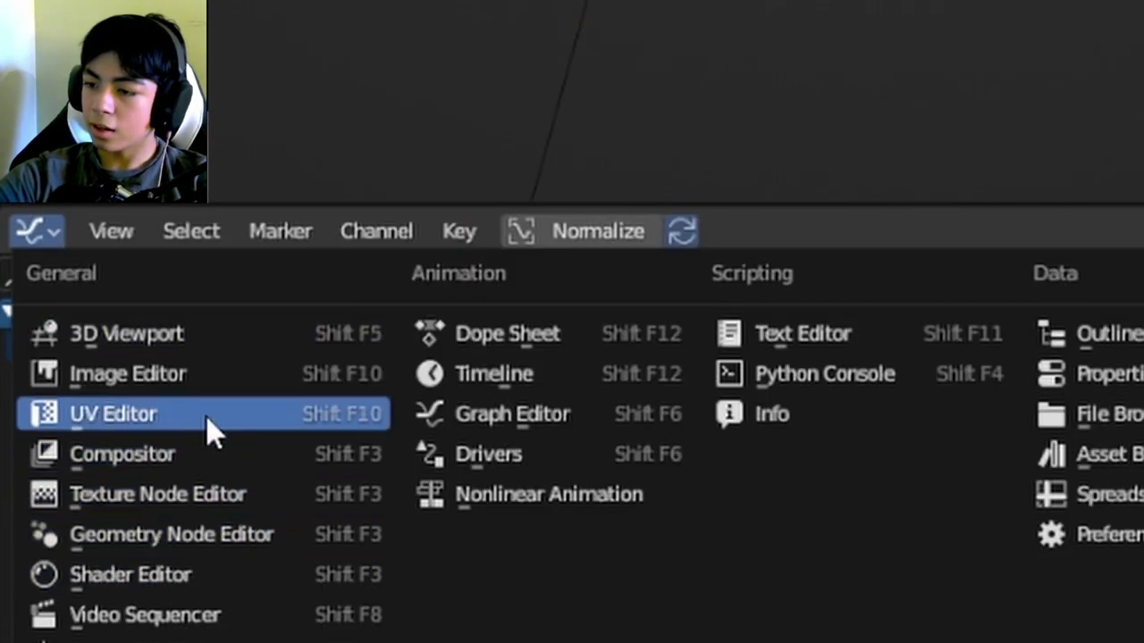
left_click(549, 385)
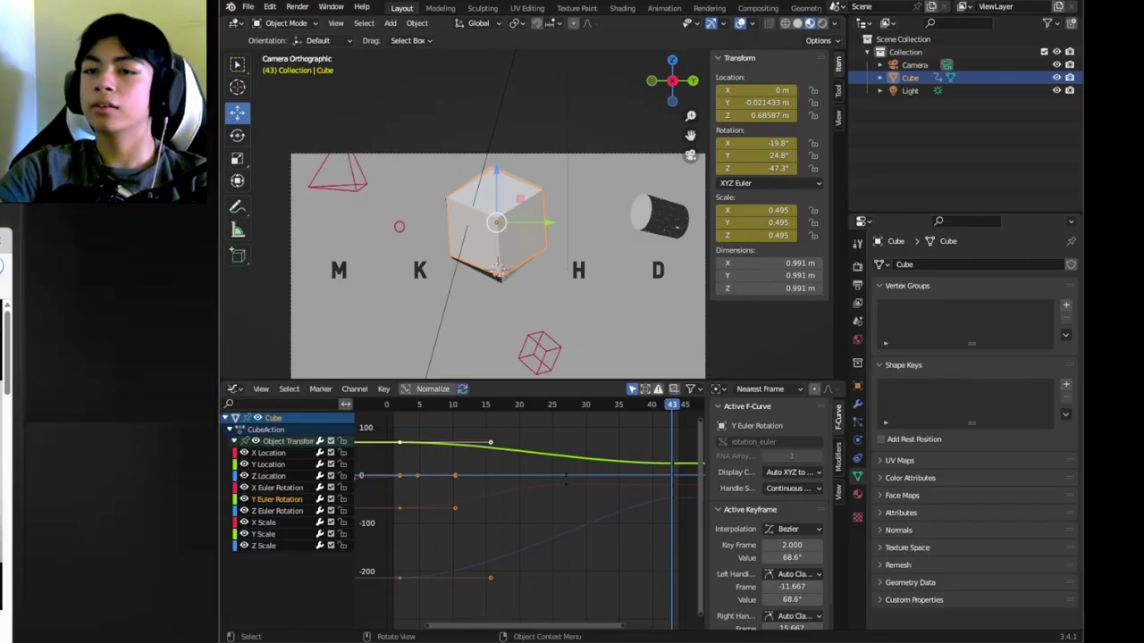
Step: Leave the camera view, enter Edit Mode with face selection, and select the cube's side face and its opposite face
key("KP_0")
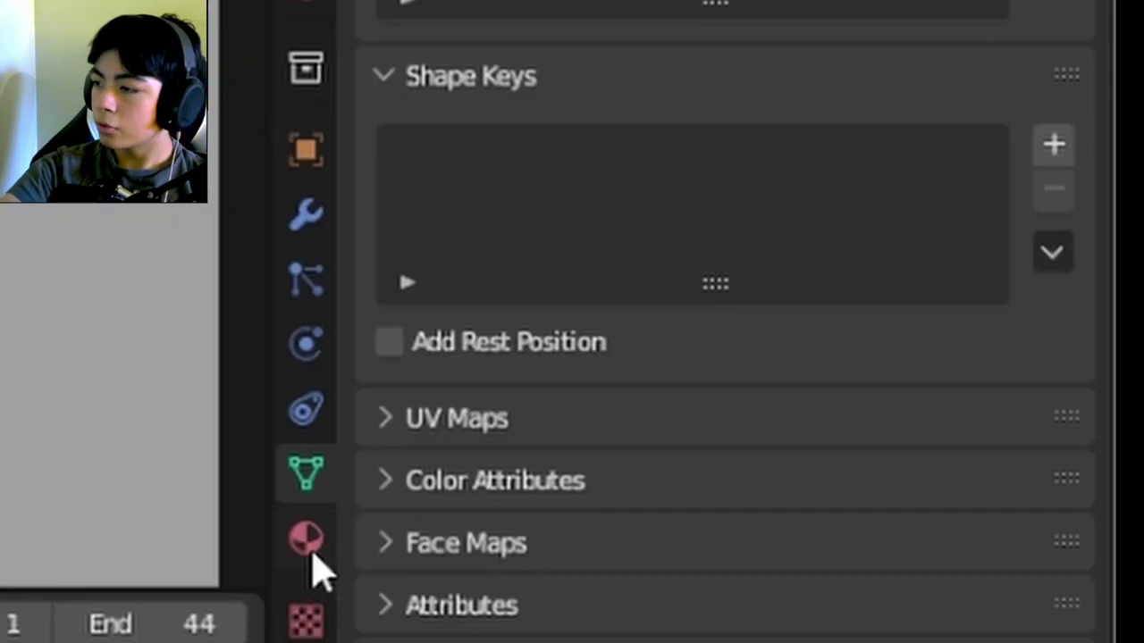
left_click(859, 497)
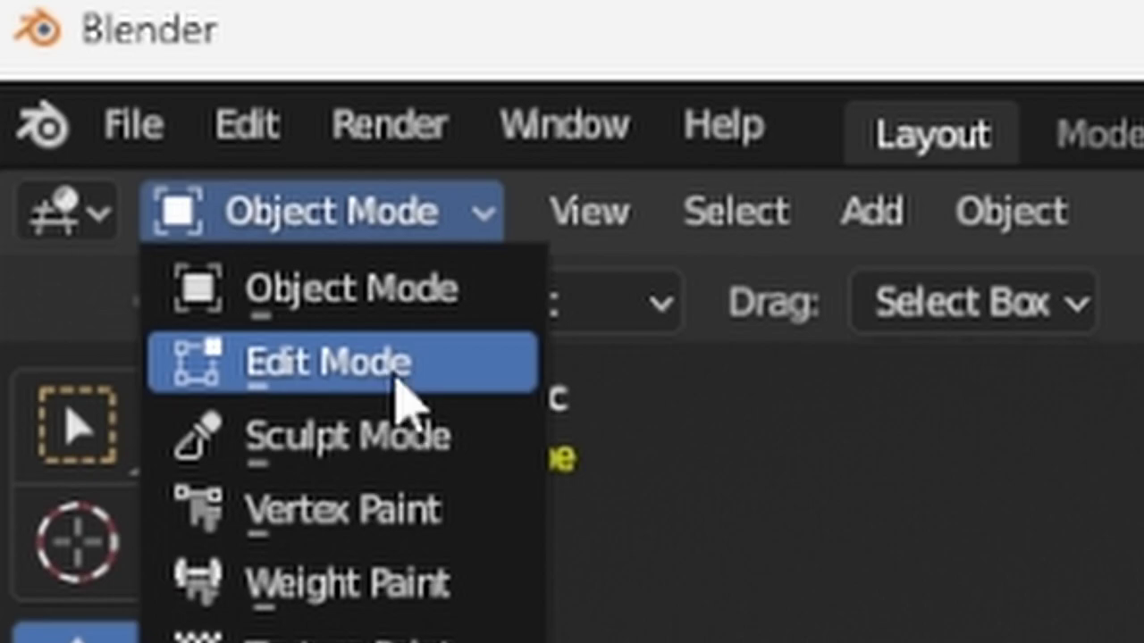
left_click(396, 360)
left_click(687, 209)
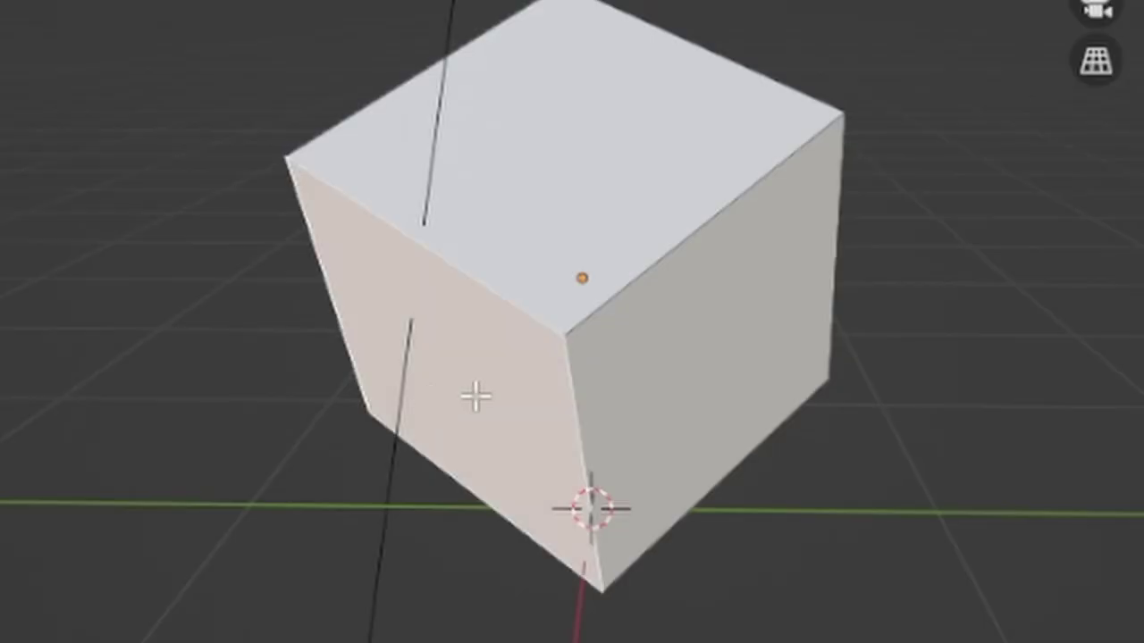
middle_click_drag(475, 396, 707, 385)
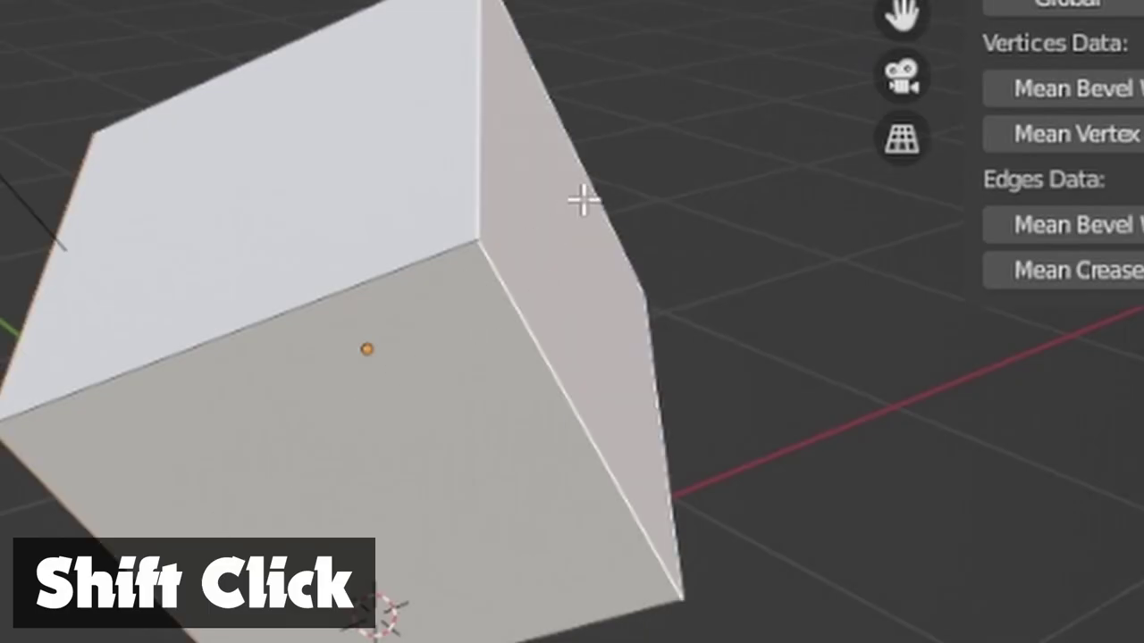
middle_click_drag(582, 200, 227, 408)
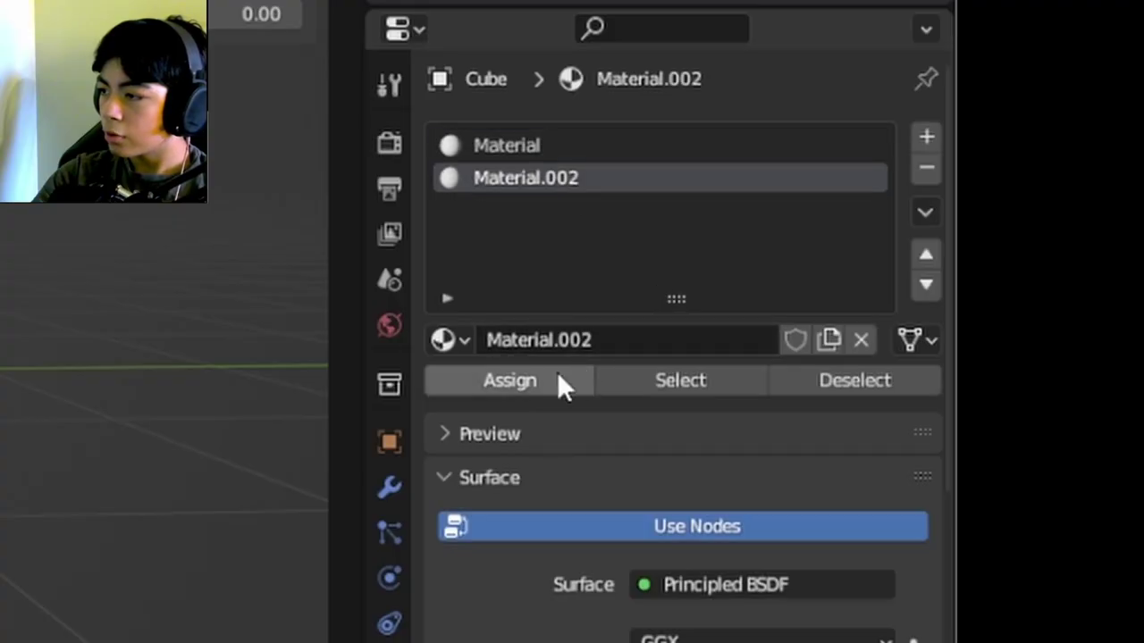
Step: Assign the second material to the selected faces and set its base color to black
left_click(561, 385)
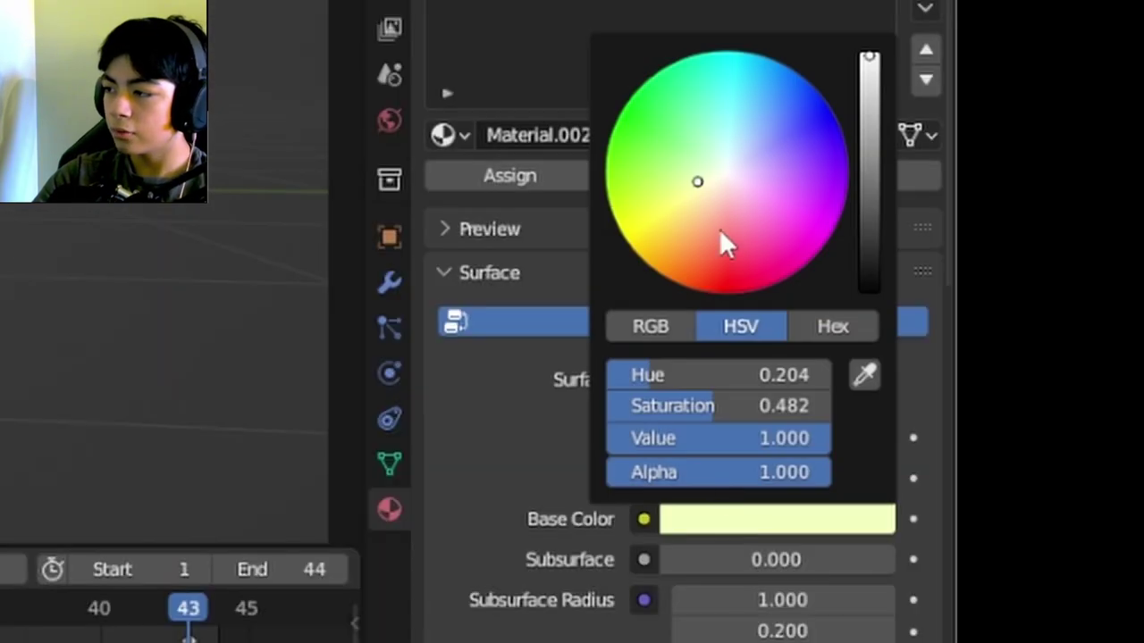
left_click(671, 98)
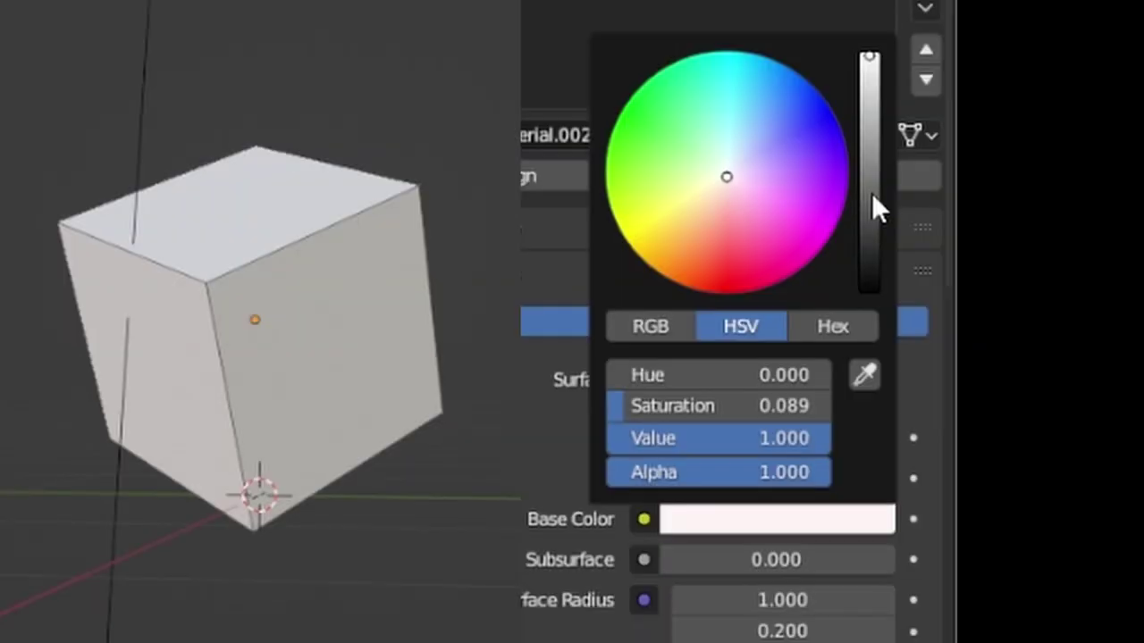
left_click_drag(872, 196, 868, 345)
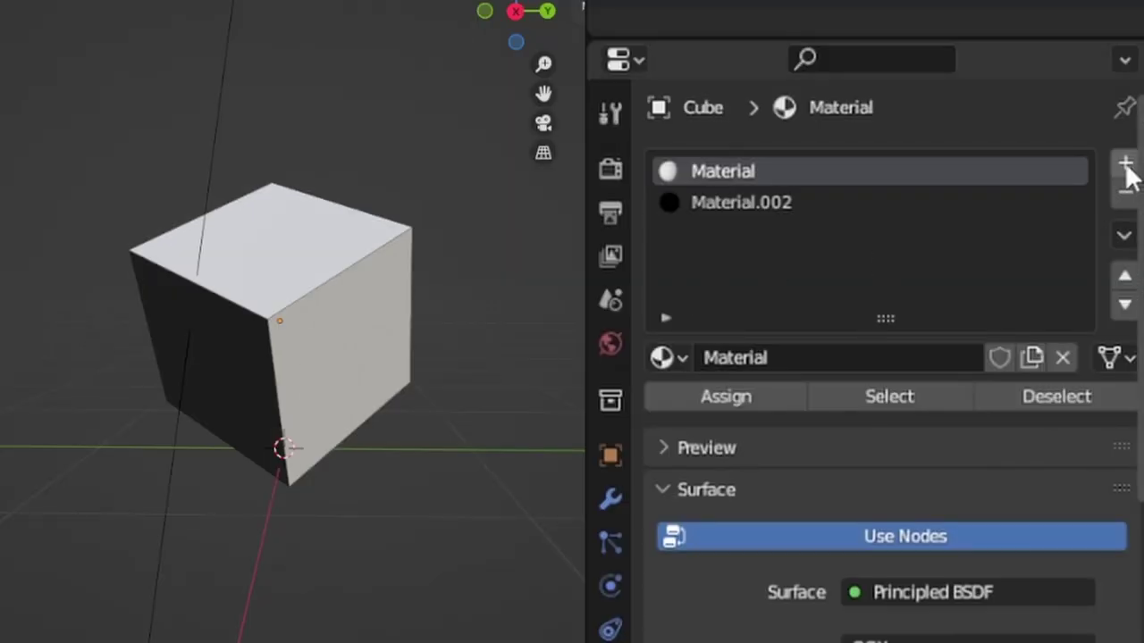
Step: Add a third material to the cube and select the remaining side face together with its opposite face
left_click(1125, 166)
left_click(827, 357)
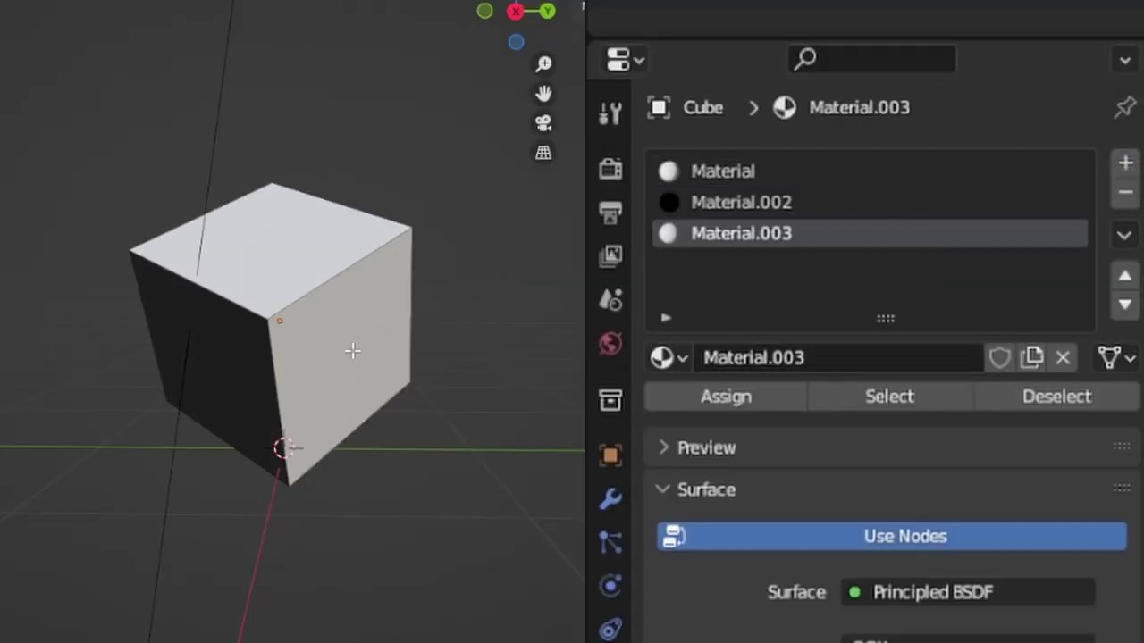
middle_click_drag(161, 391, 420, 417)
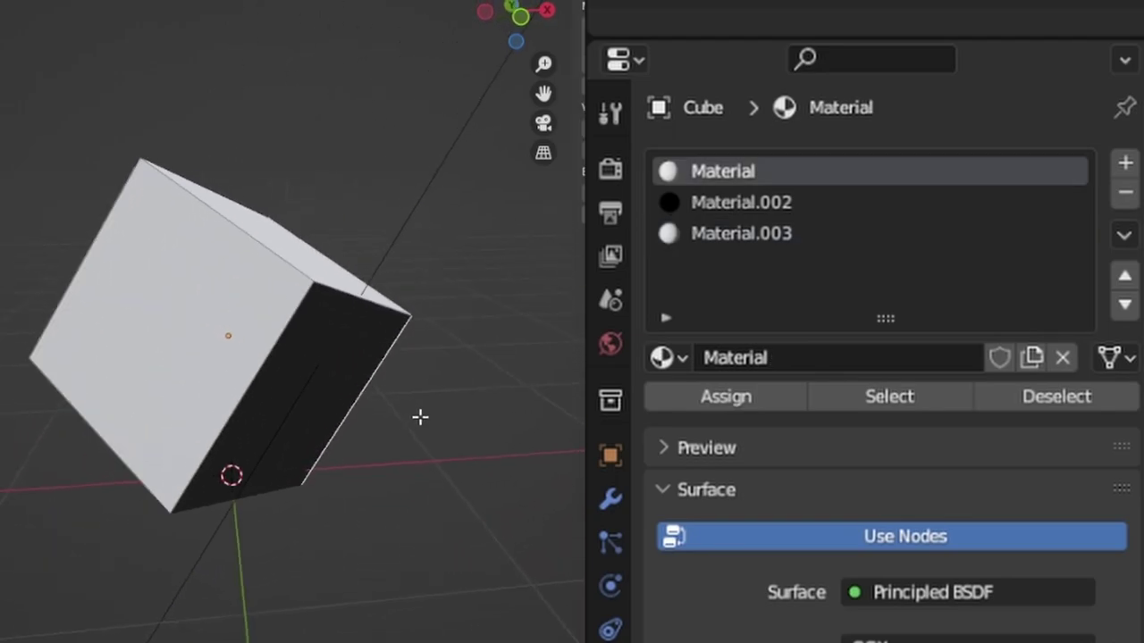
left_click(177, 341)
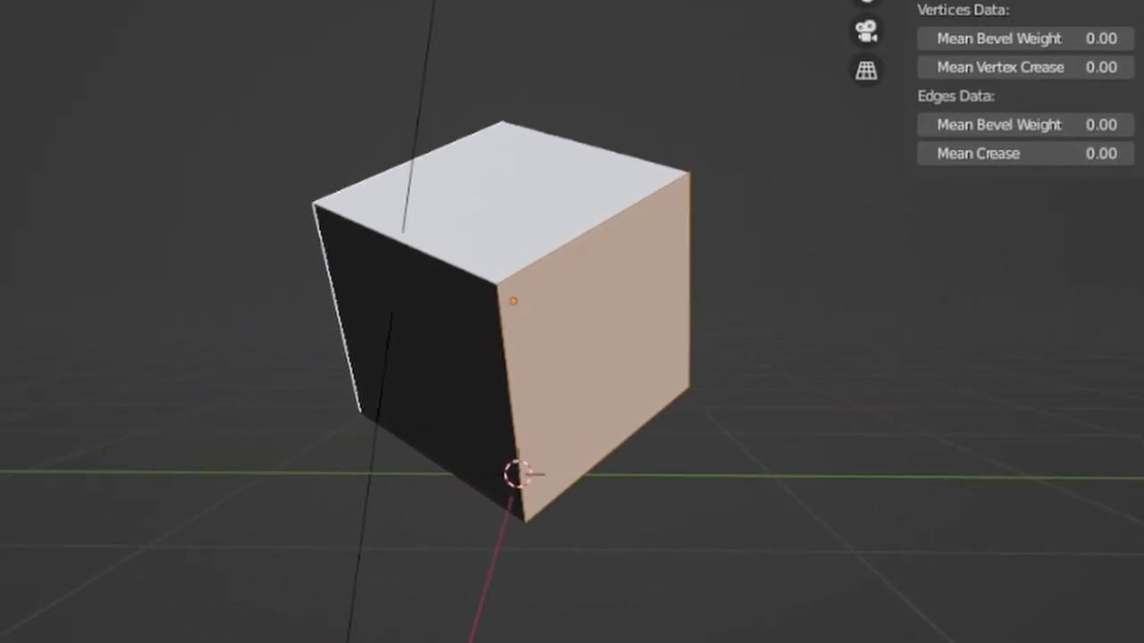
Step: Assign the third material with a bright green base color to the selected faces, and box-select the cube in the camera view
left_click(986, 587)
left_click(832, 333)
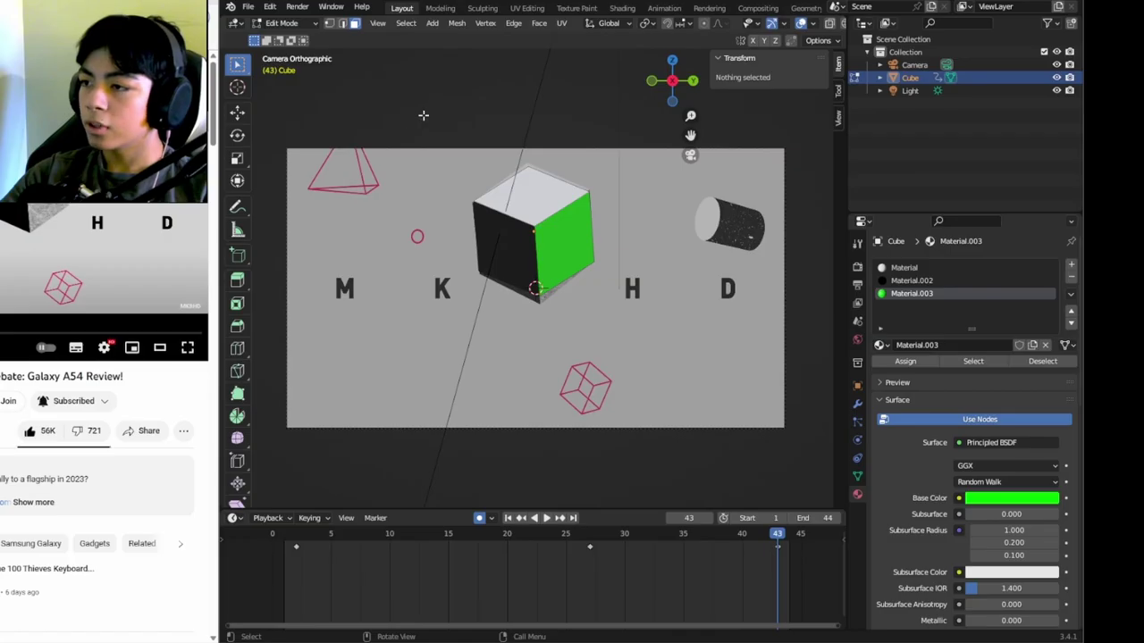
left_click_drag(423, 114, 581, 214)
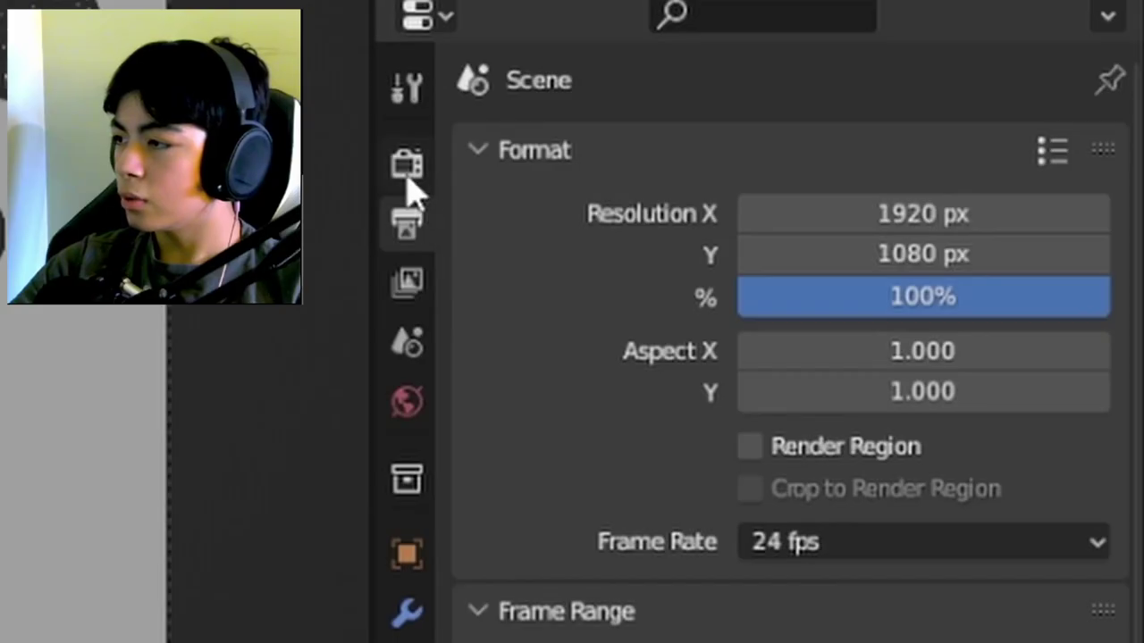
Step: Switch the scene's render engine to Cycles
left_click(407, 161)
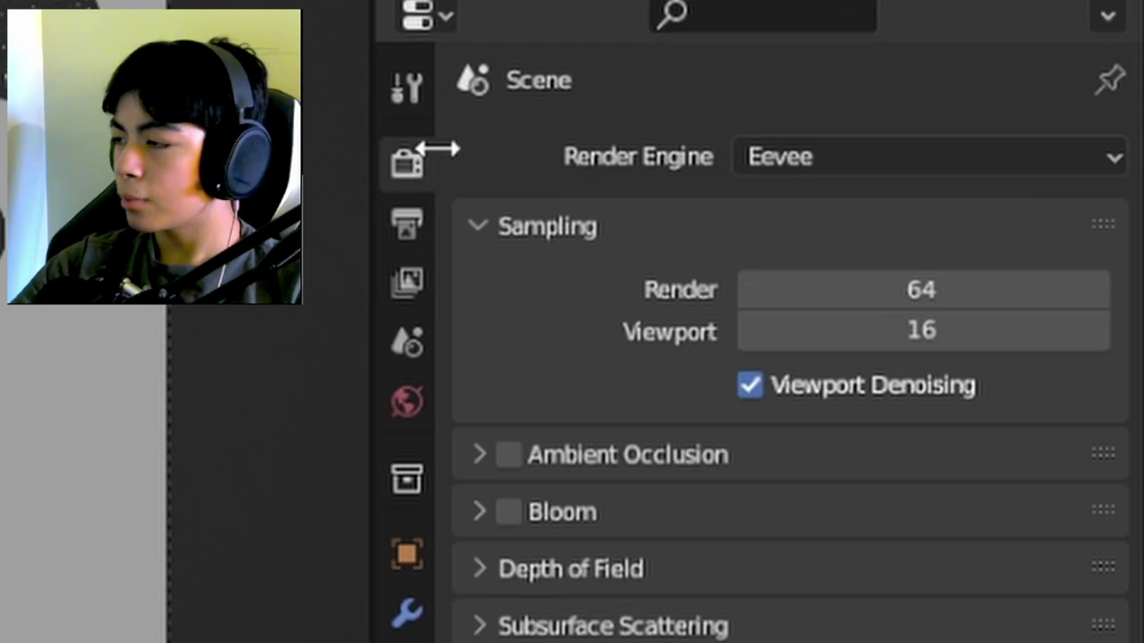
left_click(750, 165)
left_click(813, 302)
left_click(845, 161)
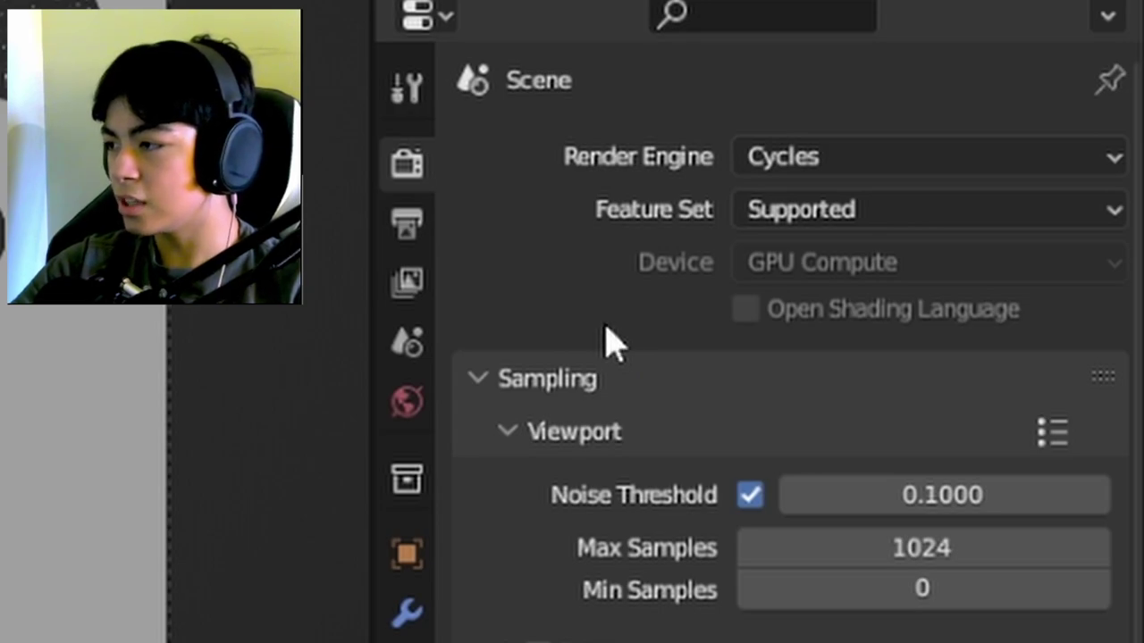
Step: Enable denoising in the final render's sampling settings
scroll(615, 338, "down", 3)
left_click(479, 594)
scroll(590, 554, "down", 5)
left_click(537, 471)
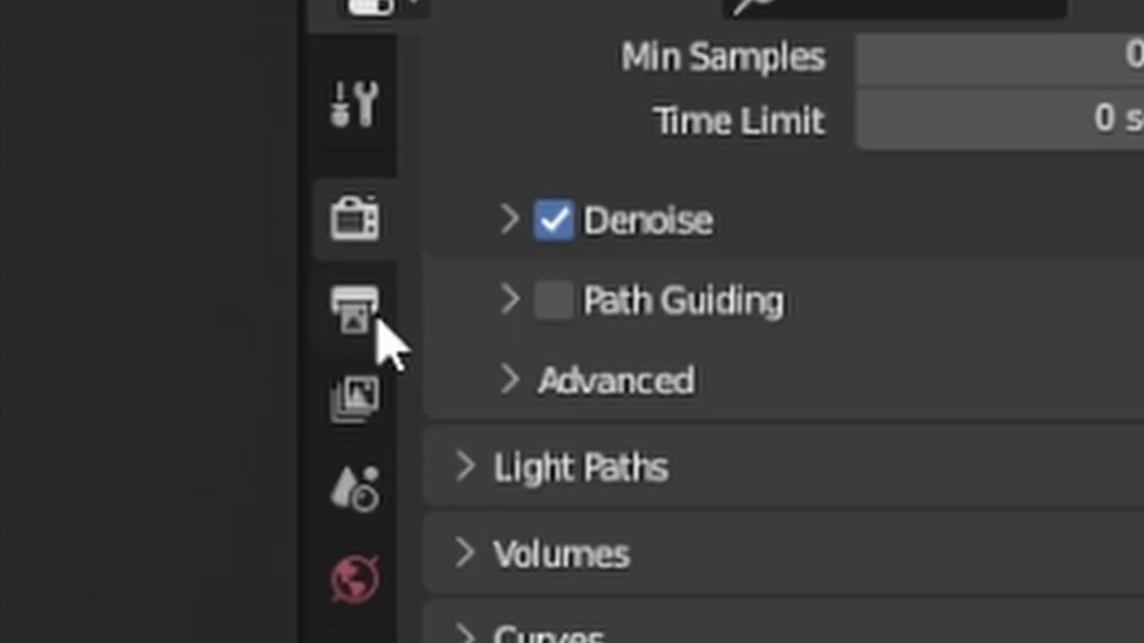
Step: Keep PNG as the output file format and create an output folder named "blender recreation" in Documents
left_click(376, 312)
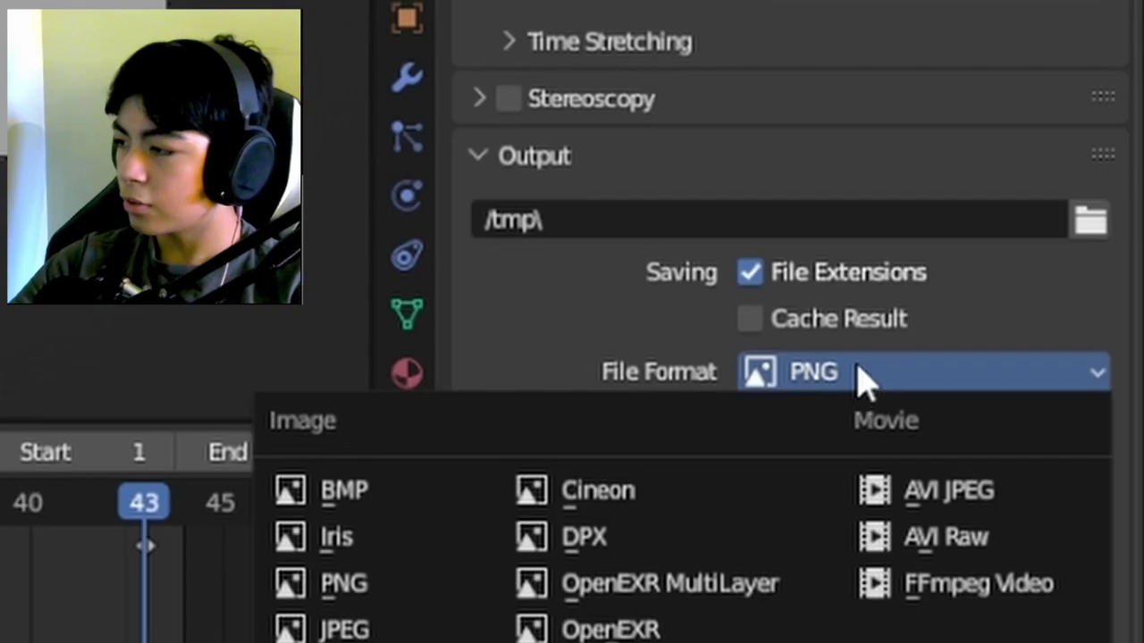
left_click(860, 375)
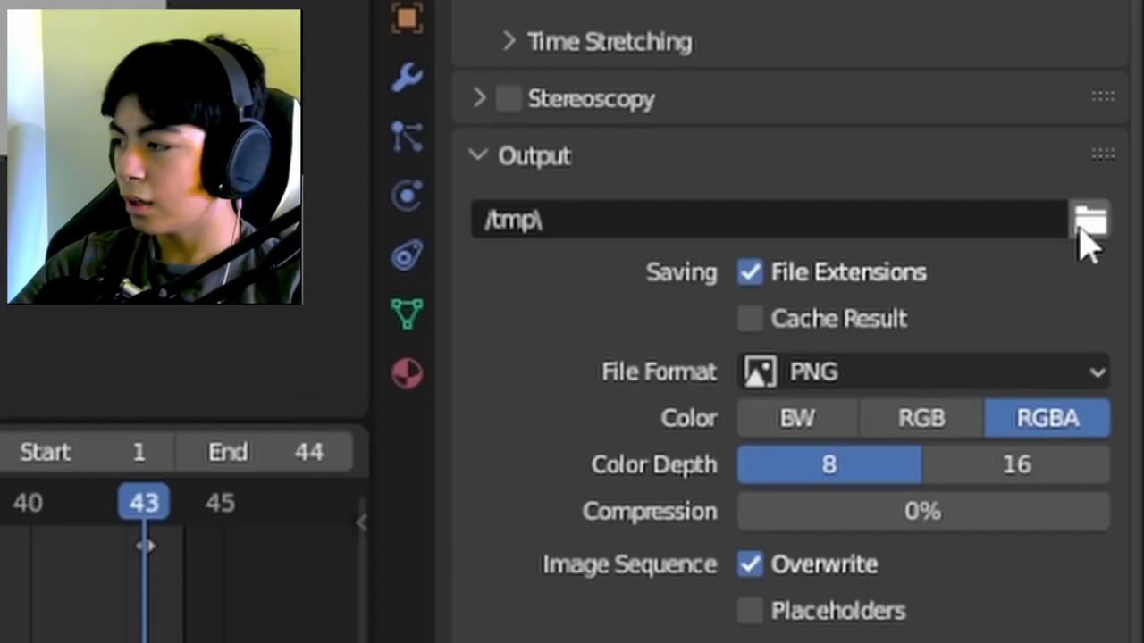
left_click(1089, 229)
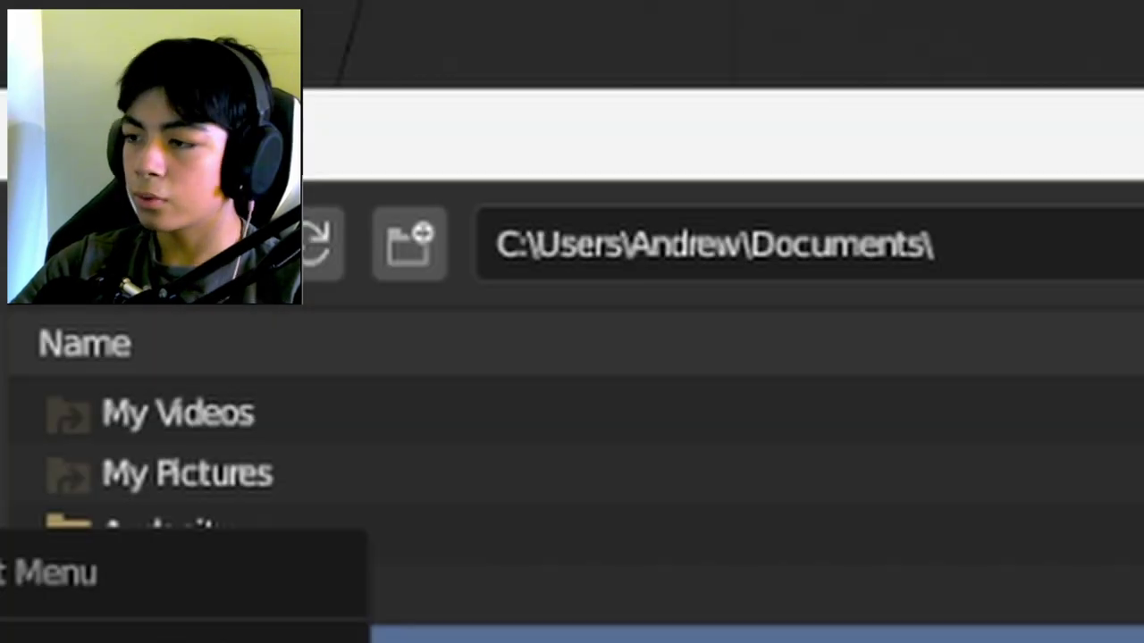
key("i")
key("BackSpace")
type("blender recreation")
key("Return")
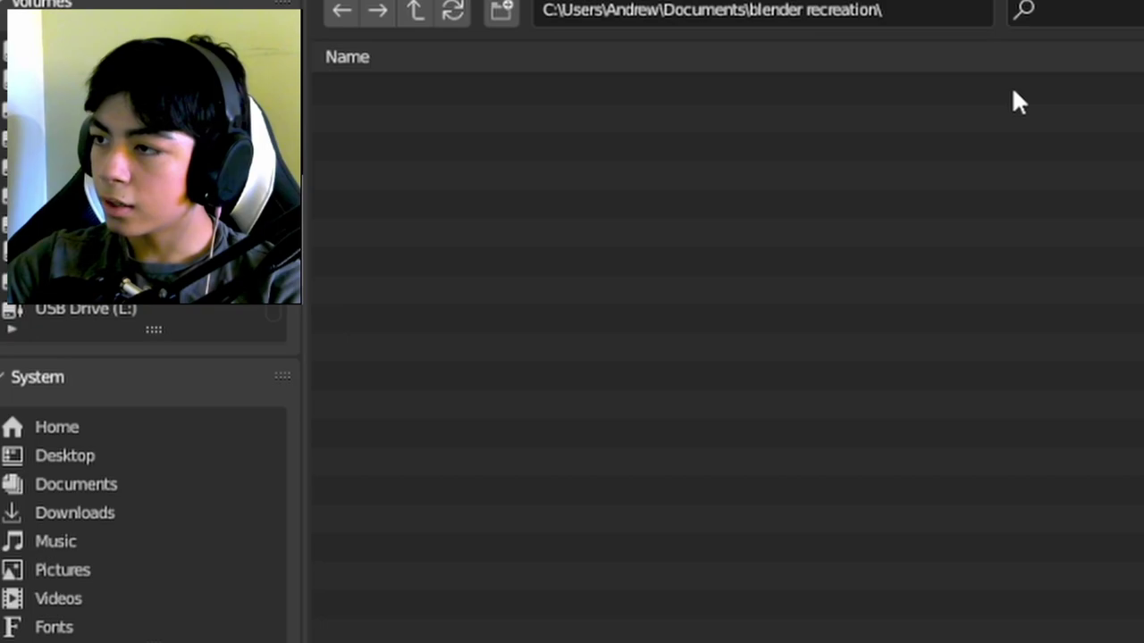
Step: Create a subfolder named "Cube png sequence" inside "blender recreation" and accept the output path
right_click(640, 184)
left_click(590, 325)
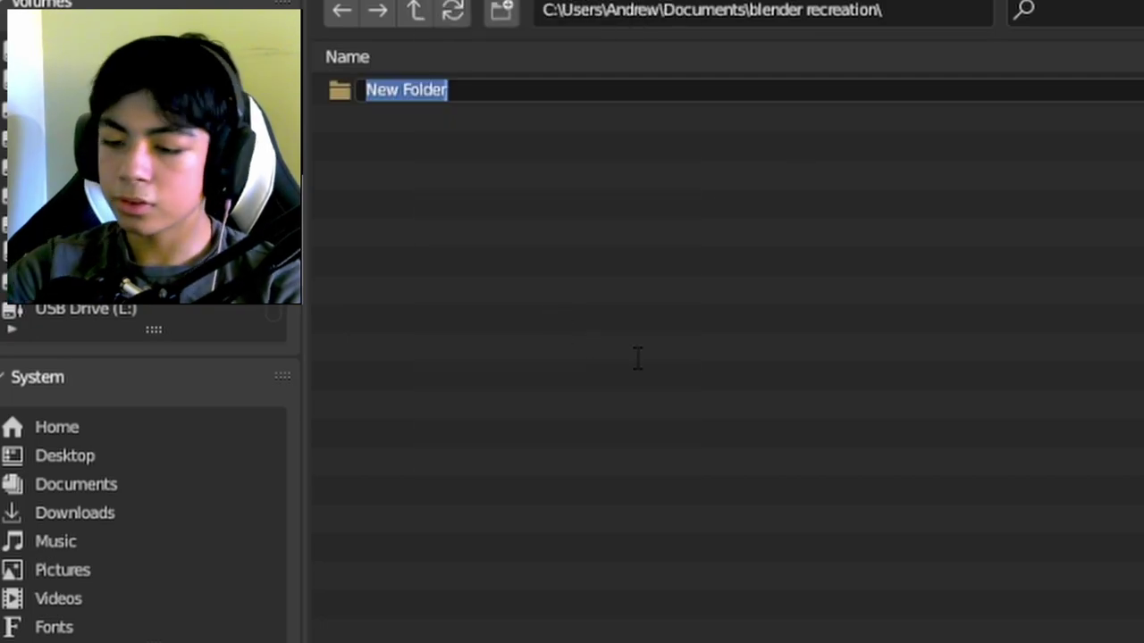
key("BackSpace")
type("Cube")
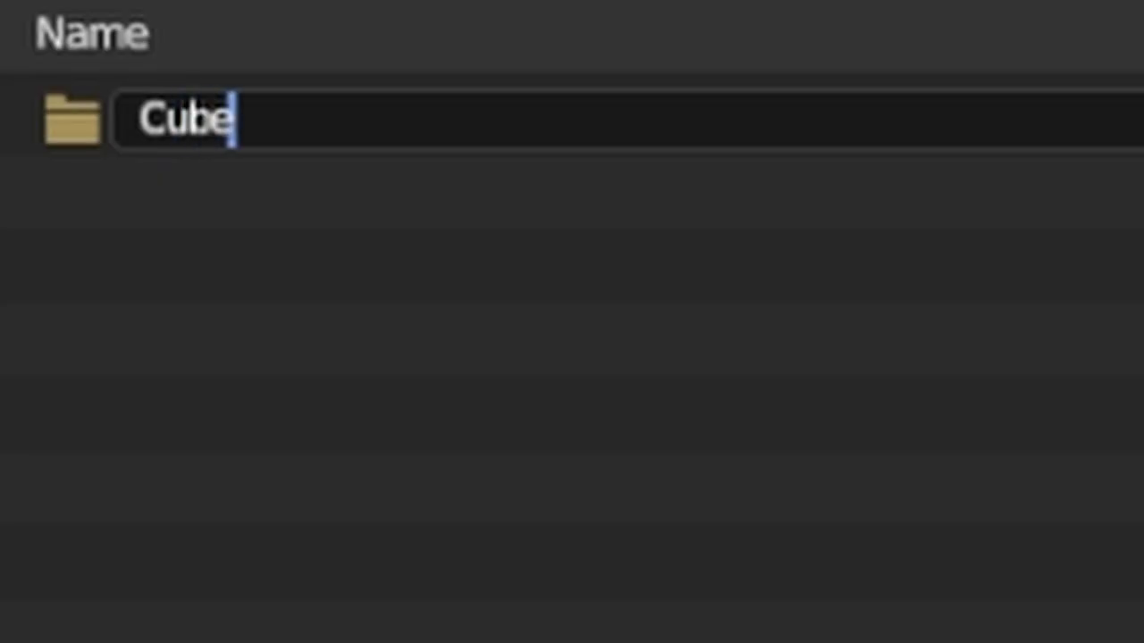
type(" png sequ")
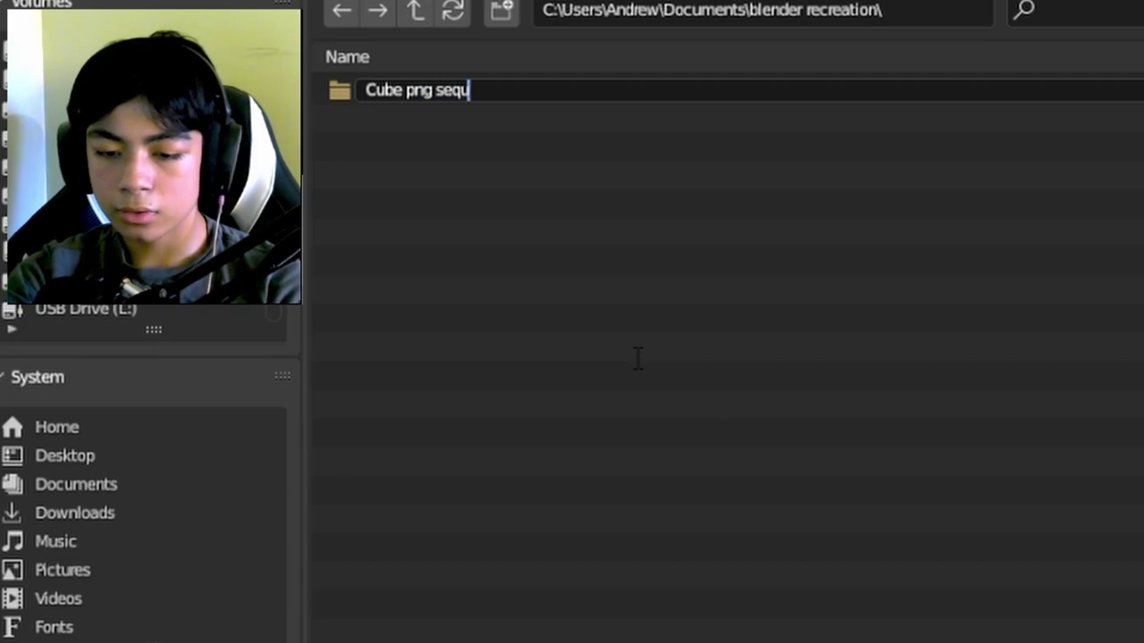
type("ence")
key("Return")
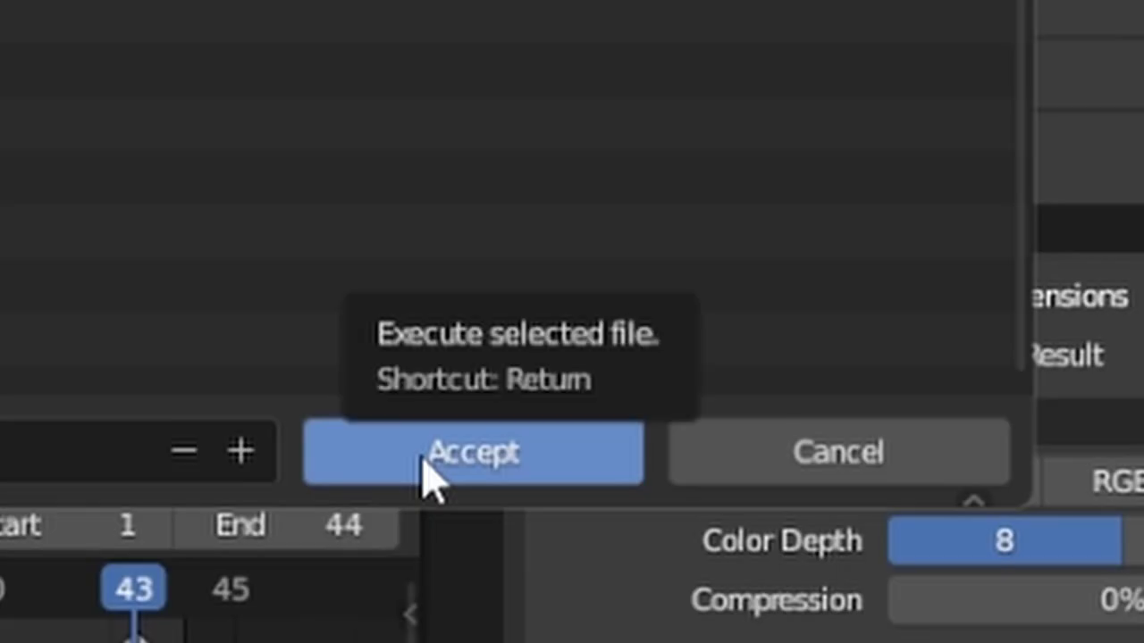
left_click(426, 473)
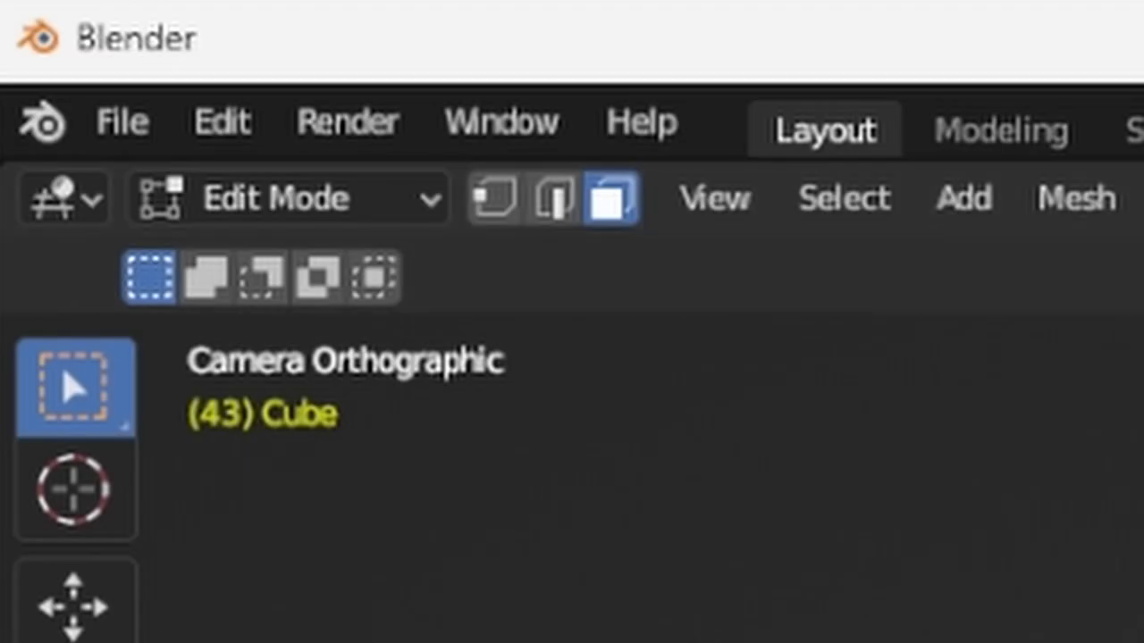
Step: Render the cube animation to the output folder
left_click(364, 126)
left_click(425, 273)
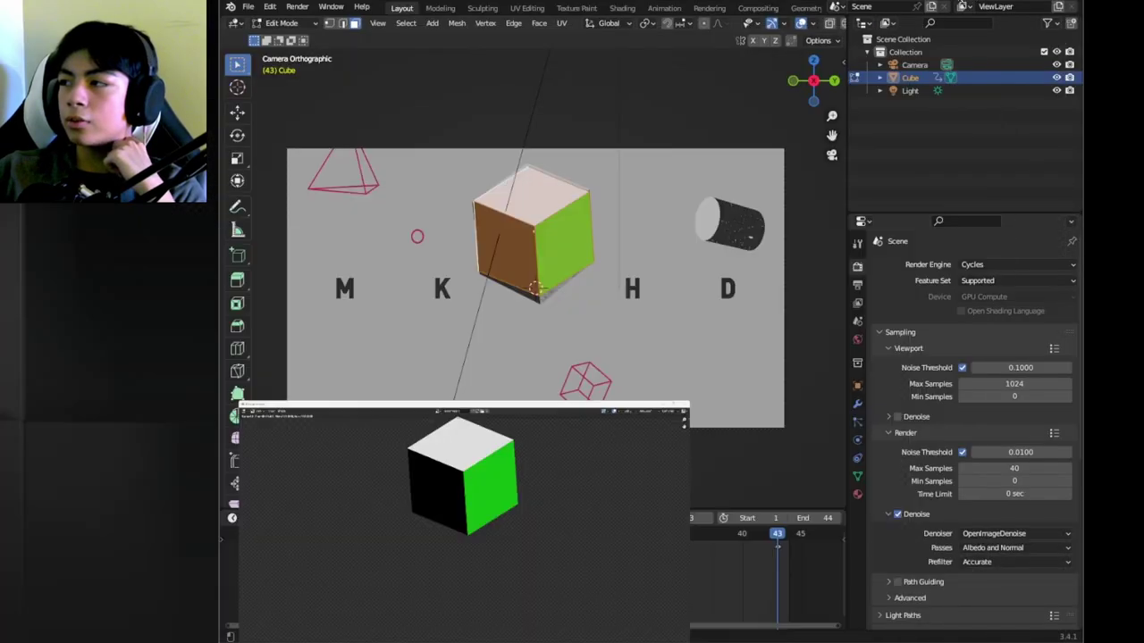
Step: Add a cylinder mesh with a higher vertex count and a smaller radius
left_click(1019, 7)
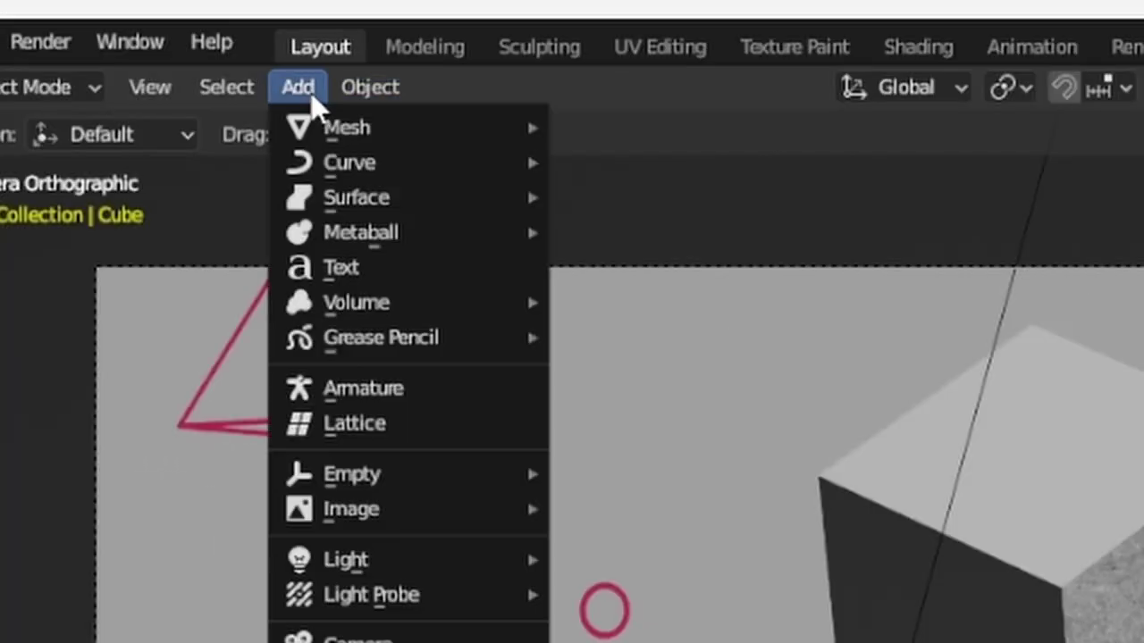
mouse_move(317, 122)
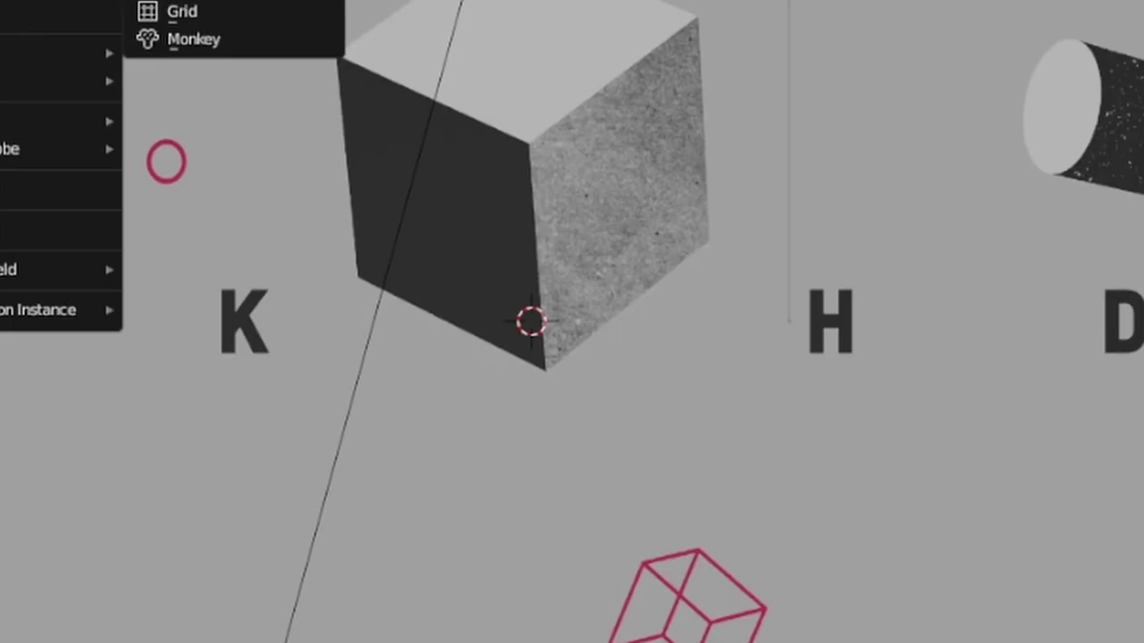
left_click(605, 126)
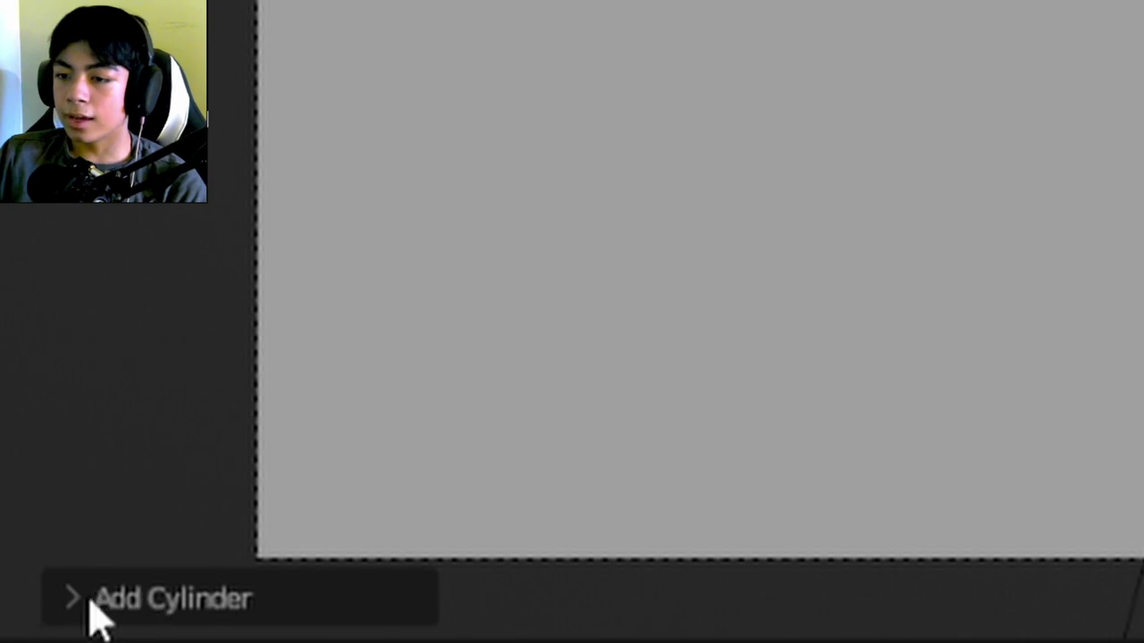
left_click(80, 599)
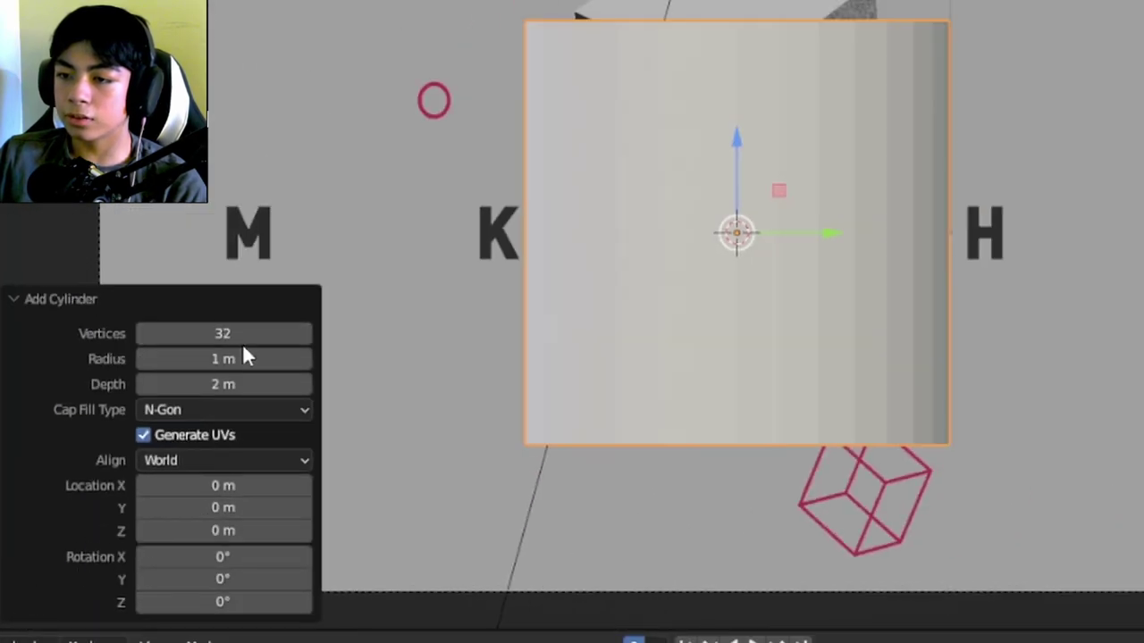
left_click_drag(246, 357, 217, 360)
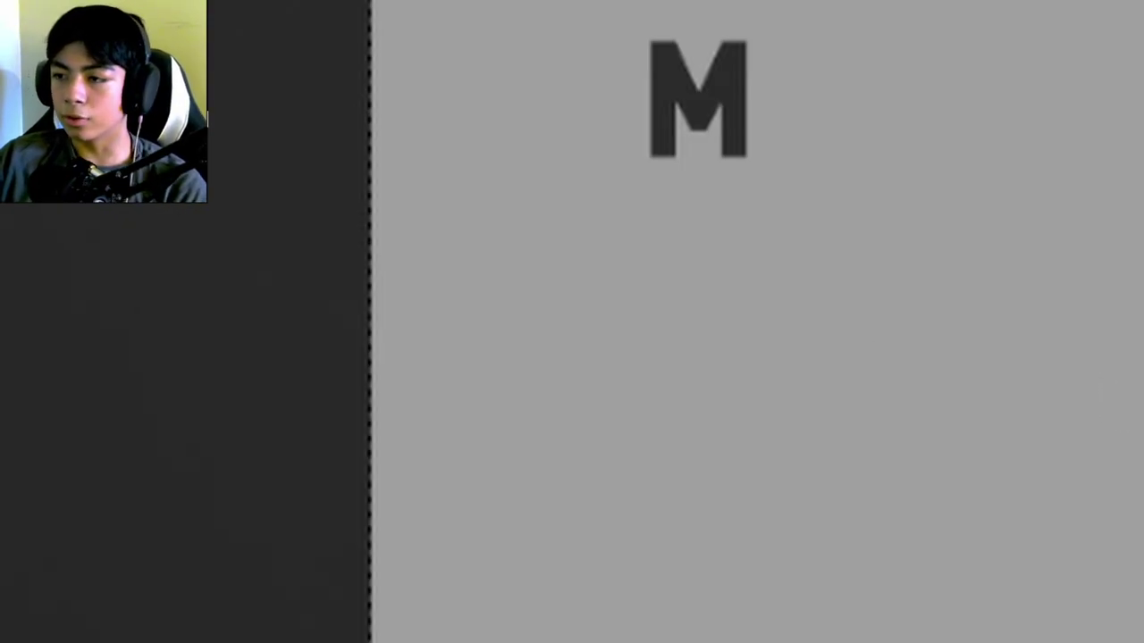
Step: Rotate the cylinder onto its side and turn it about the Z axis to match the reference cylinder's angle
key("r")
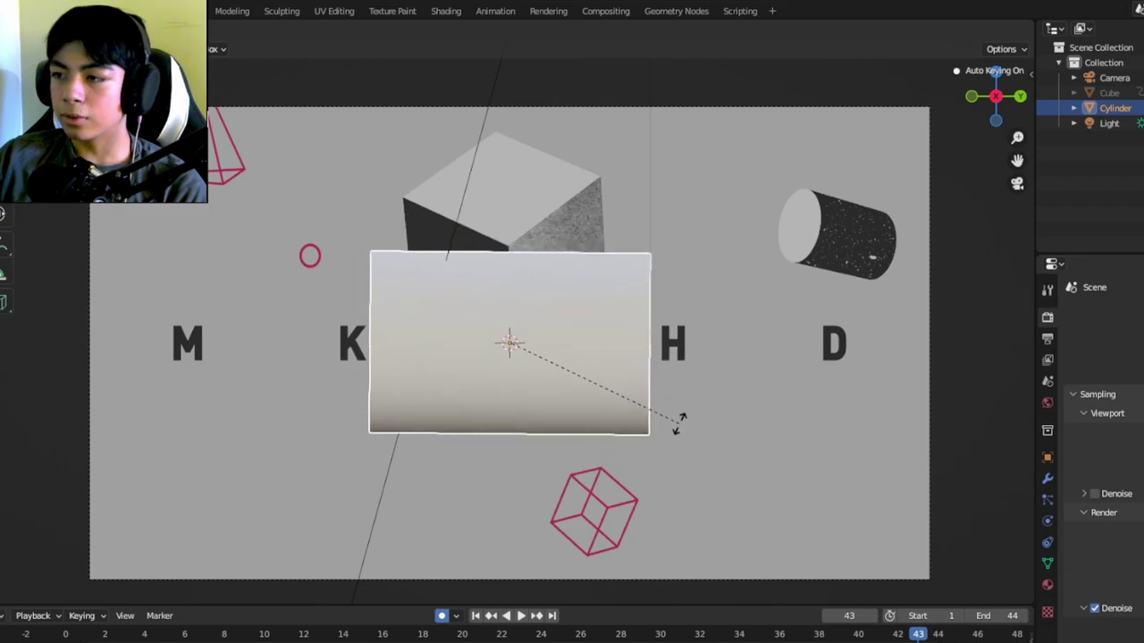
key("Return")
key("r")
key("z")
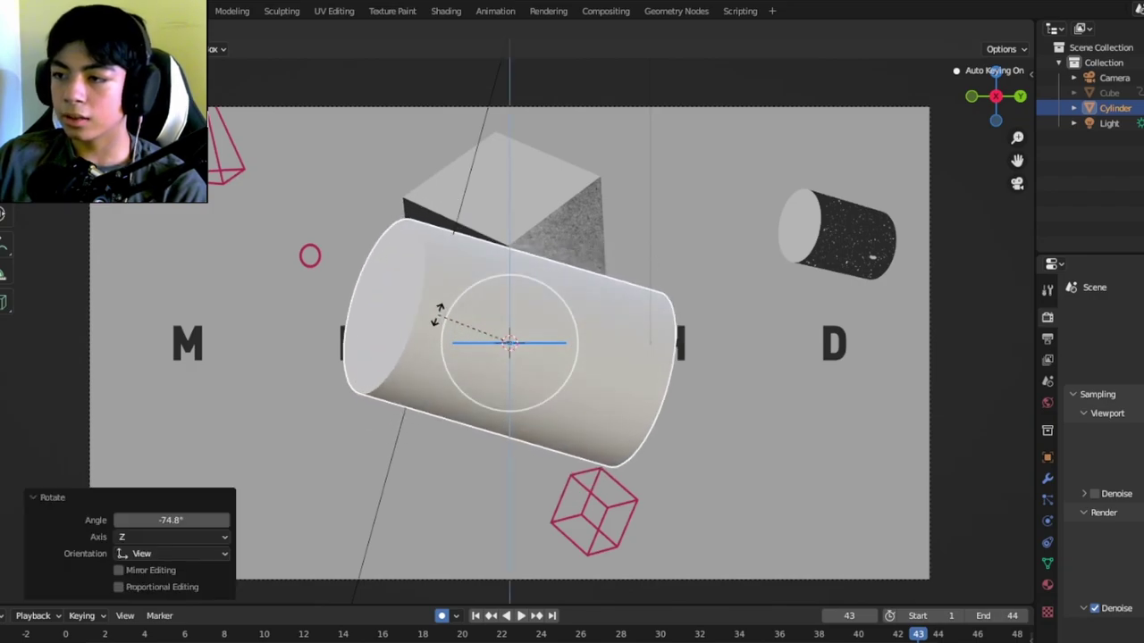
key("Return")
Step: Scale the cylinder by 0.463, move it onto the reference cylinder near the letter D, and fine-tune its rotation
key("s")
key("Return")
key("g")
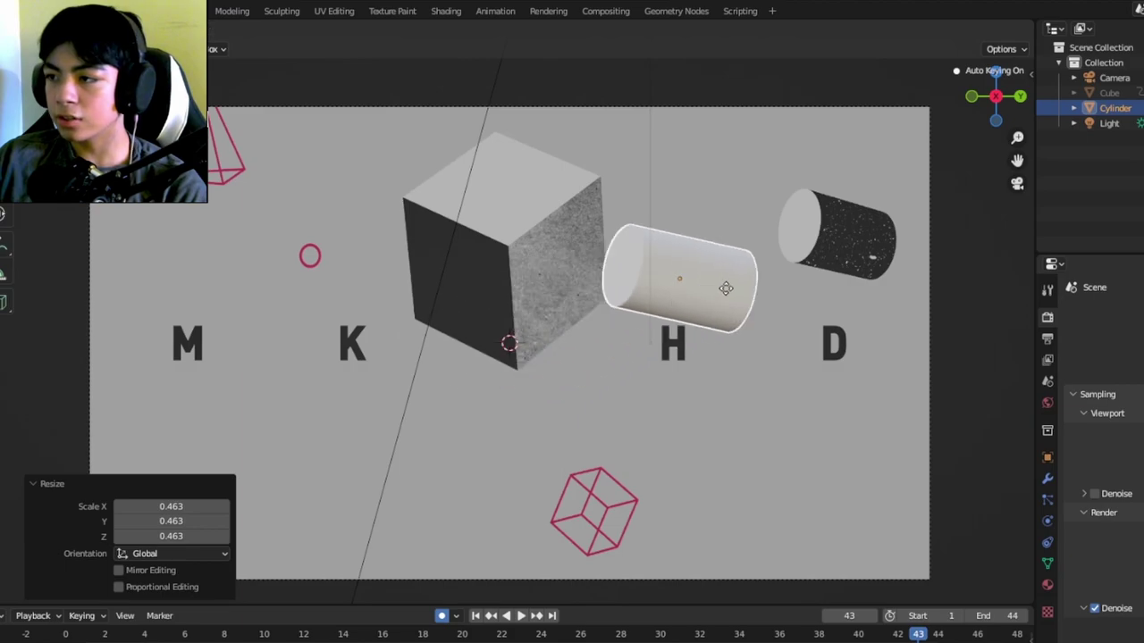
left_click(868, 250)
key("r")
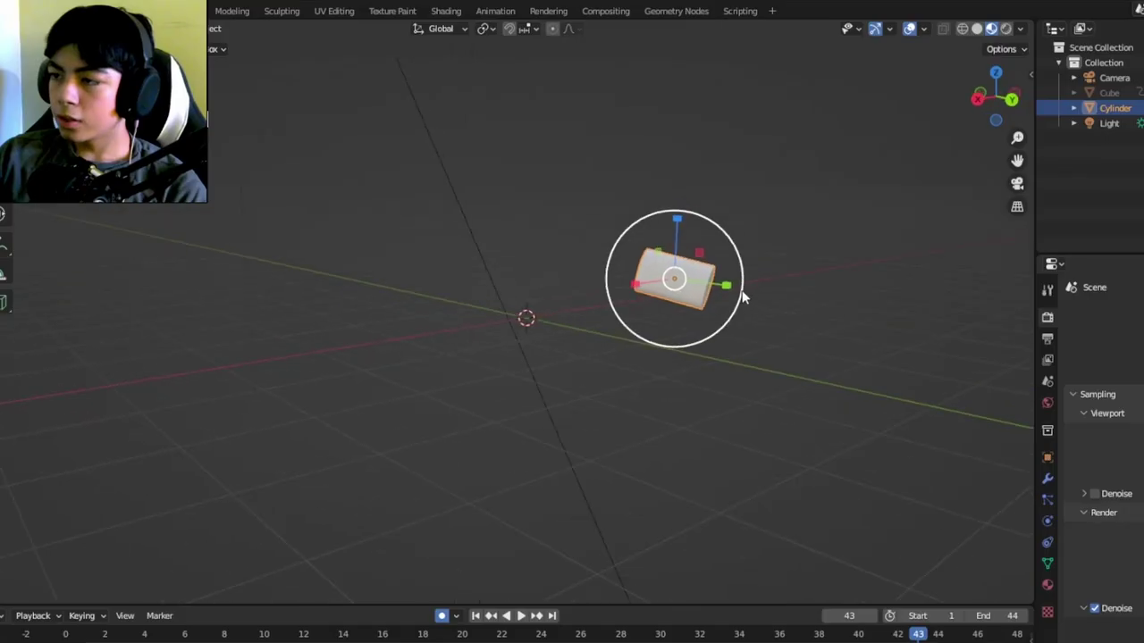
Step: Leave the camera view, open the cylinder's material settings, and enter Edit Mode
middle_click_drag(742, 294, 410, 419)
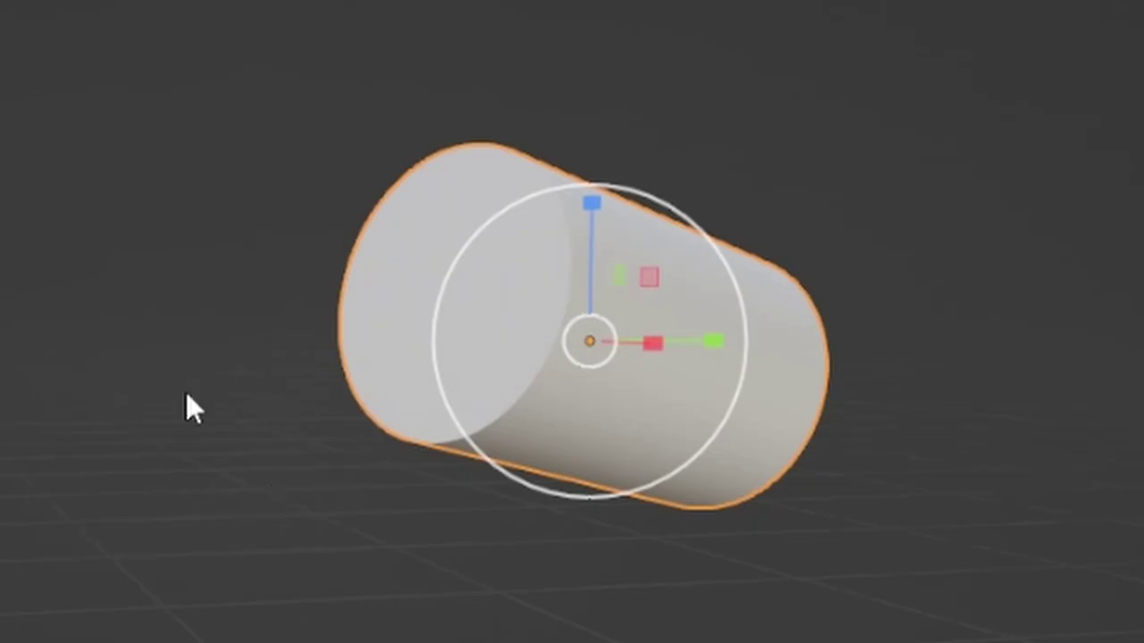
middle_click_drag(478, 193, 951, 381)
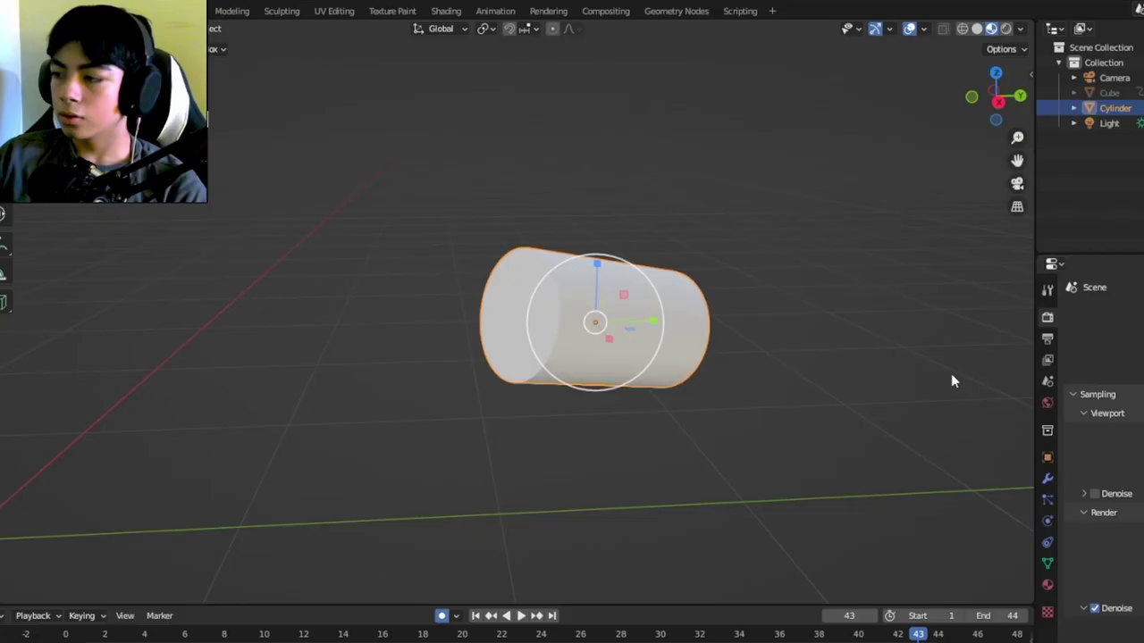
left_click(1047, 586)
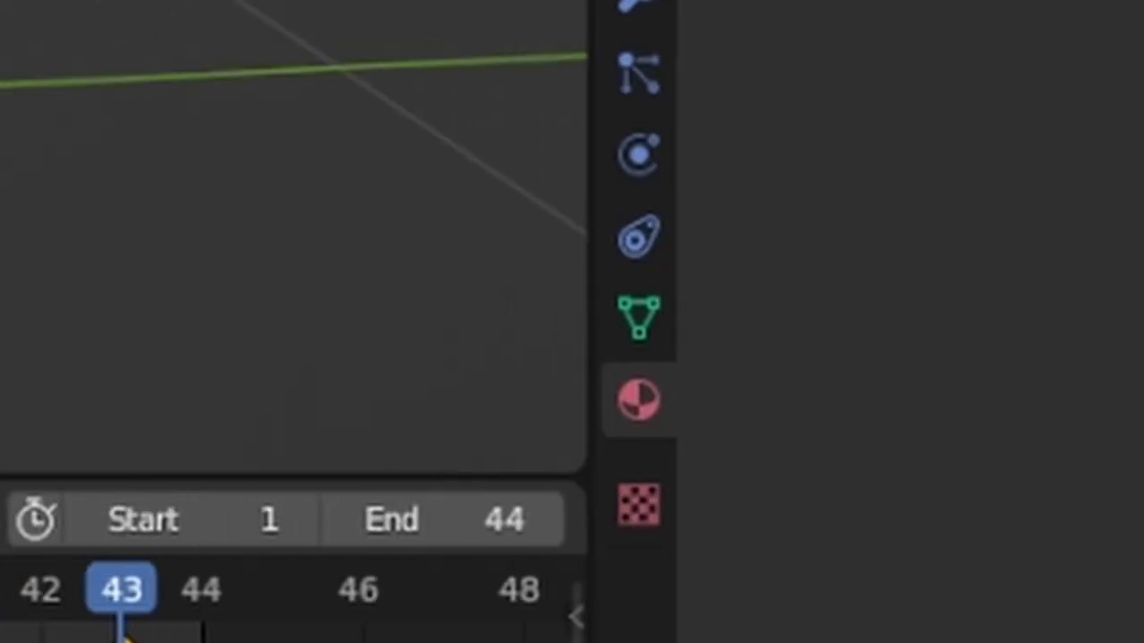
left_click(539, 228)
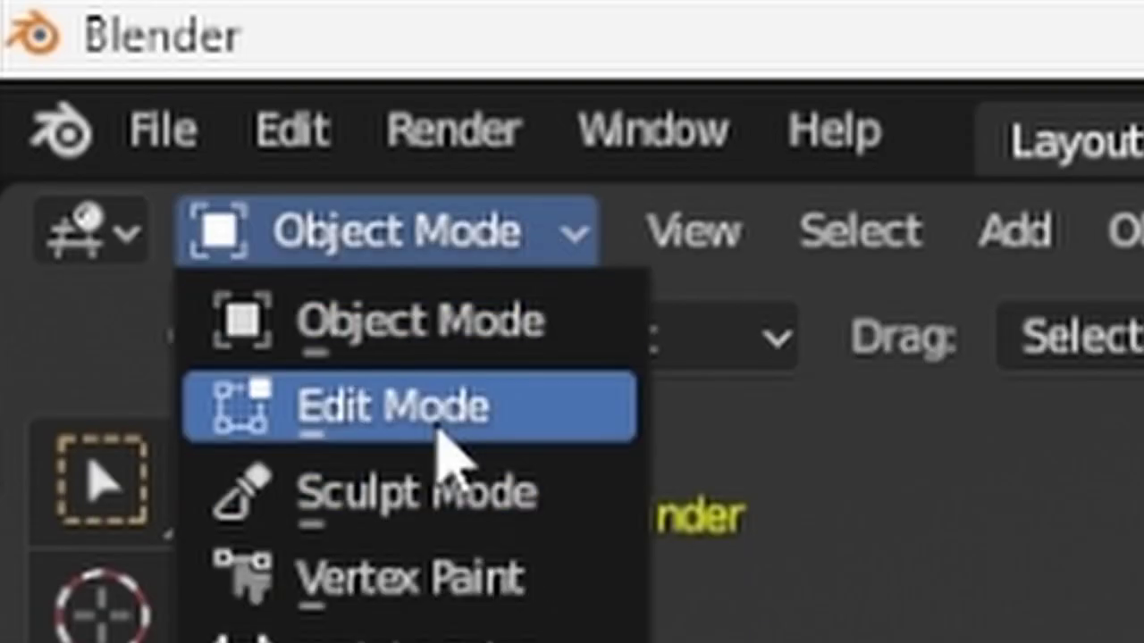
left_click(444, 406)
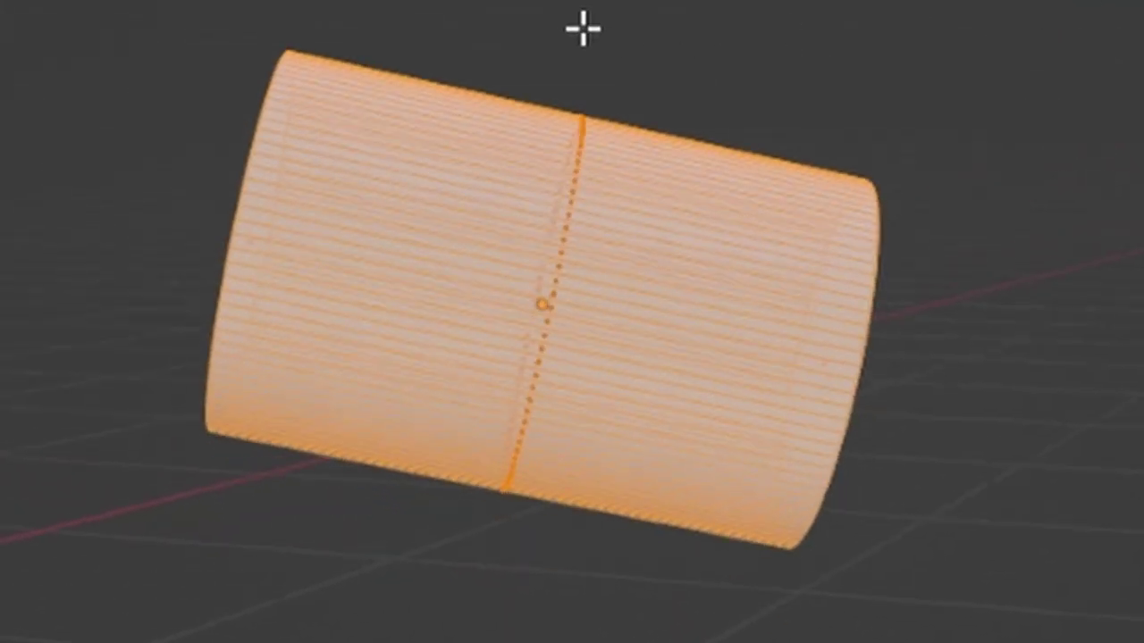
Step: Box-select the cylinder's curved side faces from a side view
left_click(581, 28)
left_click_drag(409, 2, 661, 639)
key("a")
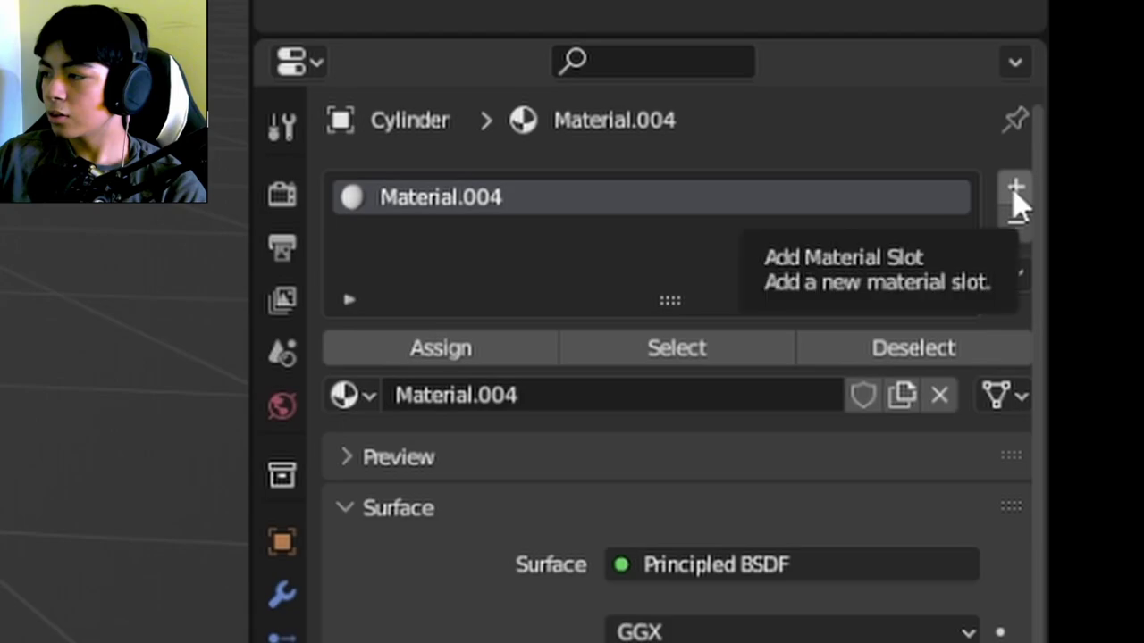
Step: Add a second material to the cylinder and set its base color to bright green
left_click(1016, 192)
left_click(523, 458)
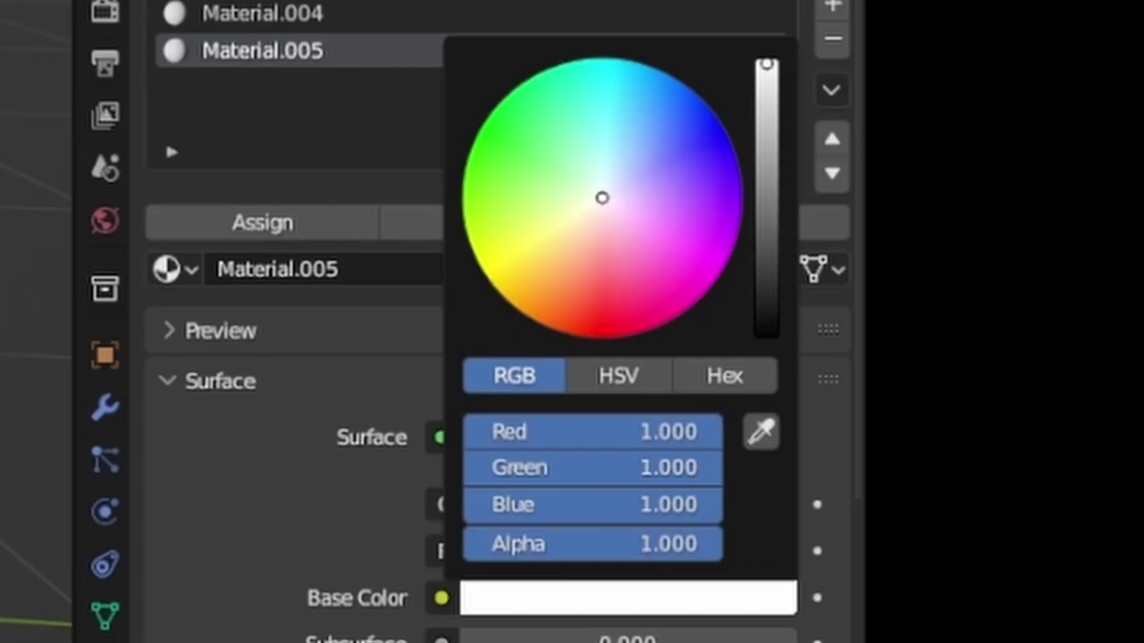
left_click_drag(766, 65, 769, 75)
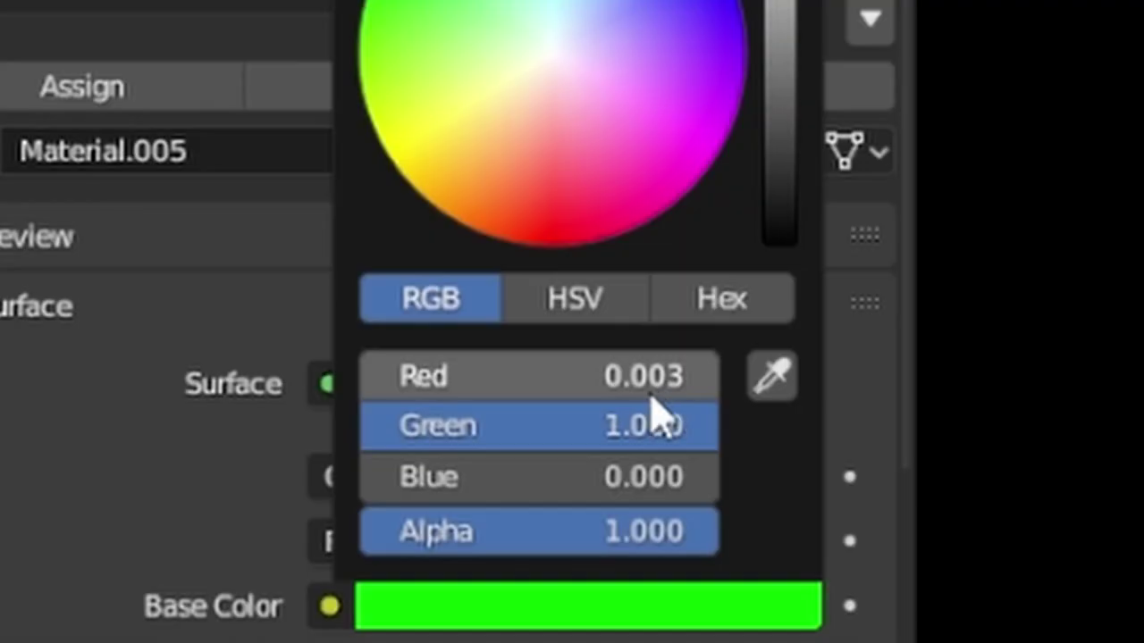
Step: Set the green material's red component to 0 and assign it to the cylinder's side faces
left_click(651, 393)
type("0")
key("Return")
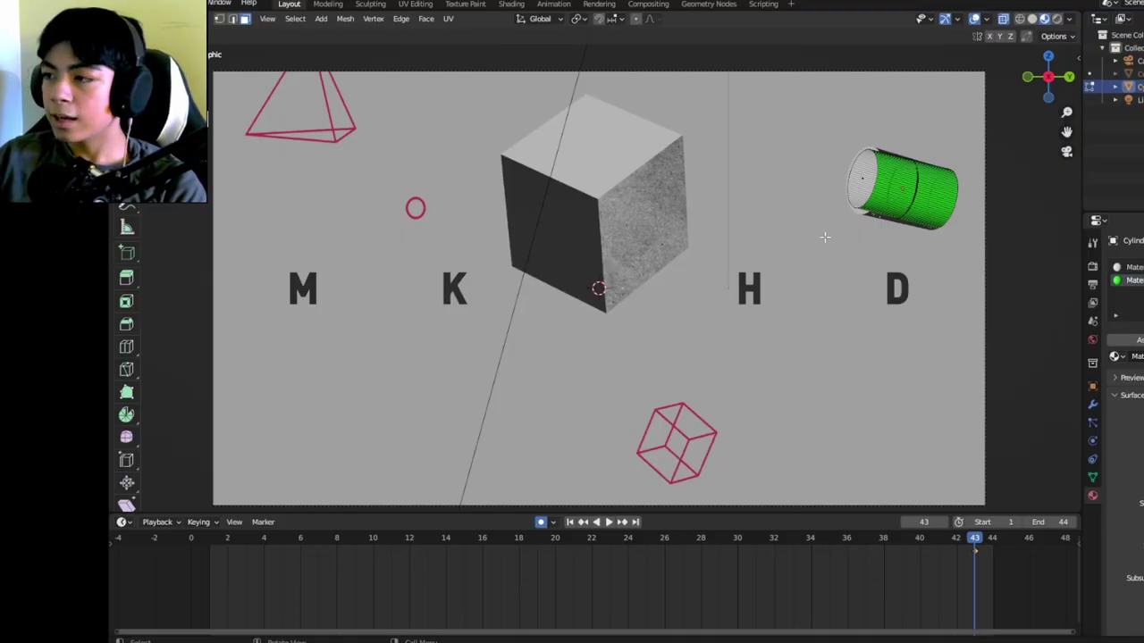
Step: At frame 14, enlarge the cylinder and move it below the camera frame as its starting keyframe
key("space")
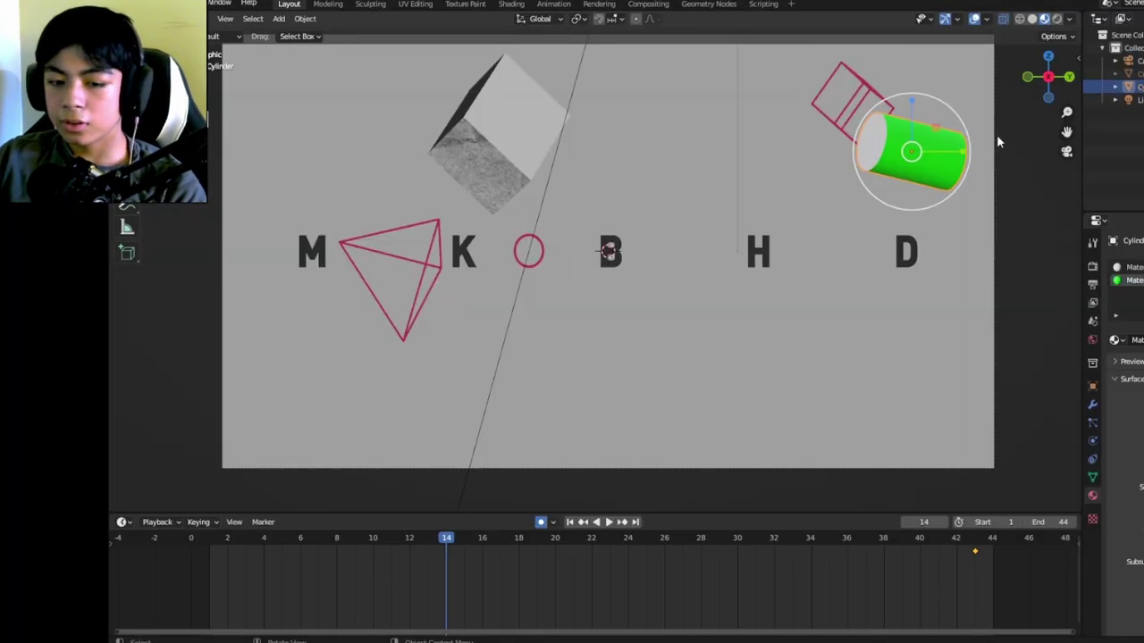
key("s")
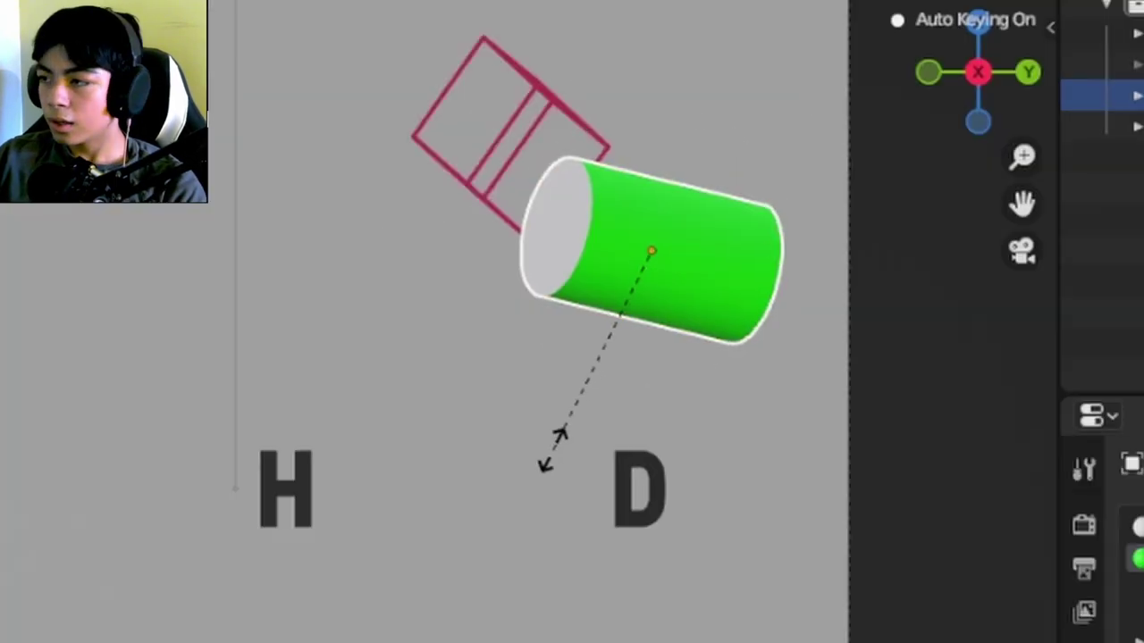
left_click(553, 588)
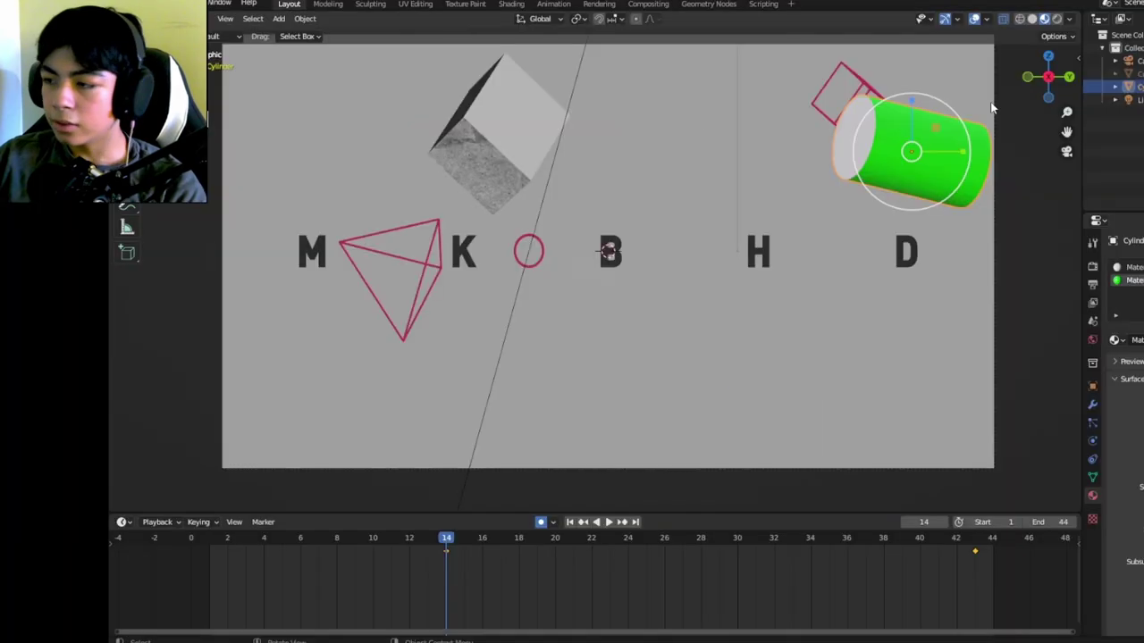
key("g")
left_click(453, 550)
left_click_drag(453, 550, 754, 520)
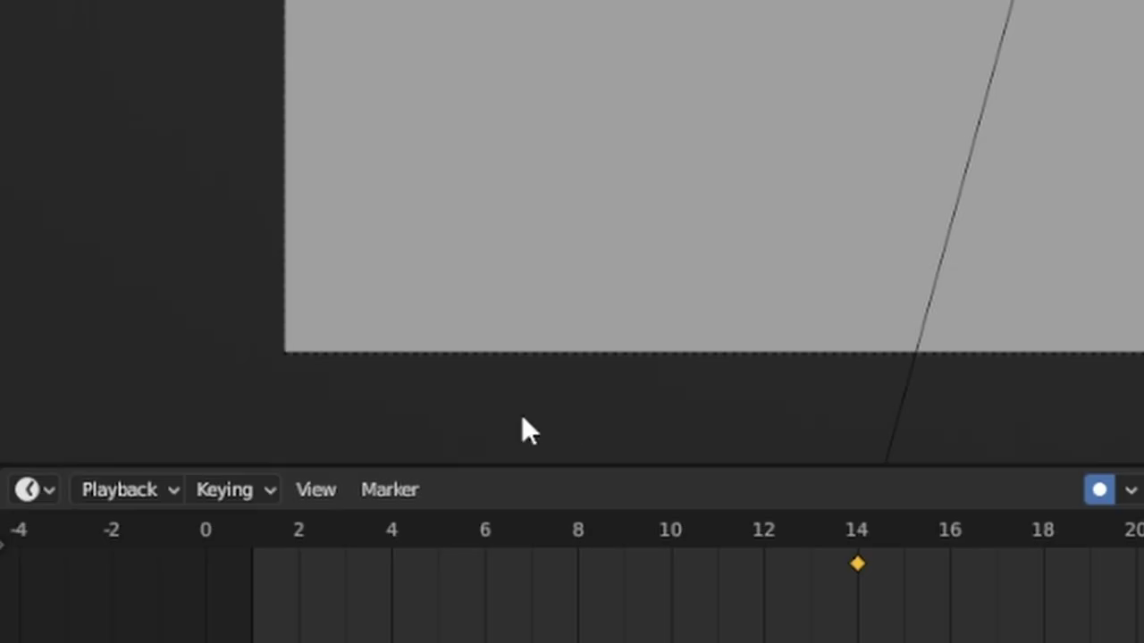
Step: Switch the timeline area to the Graph Editor and adjust the cylinder's keyframe easing handles
left_click(32, 499)
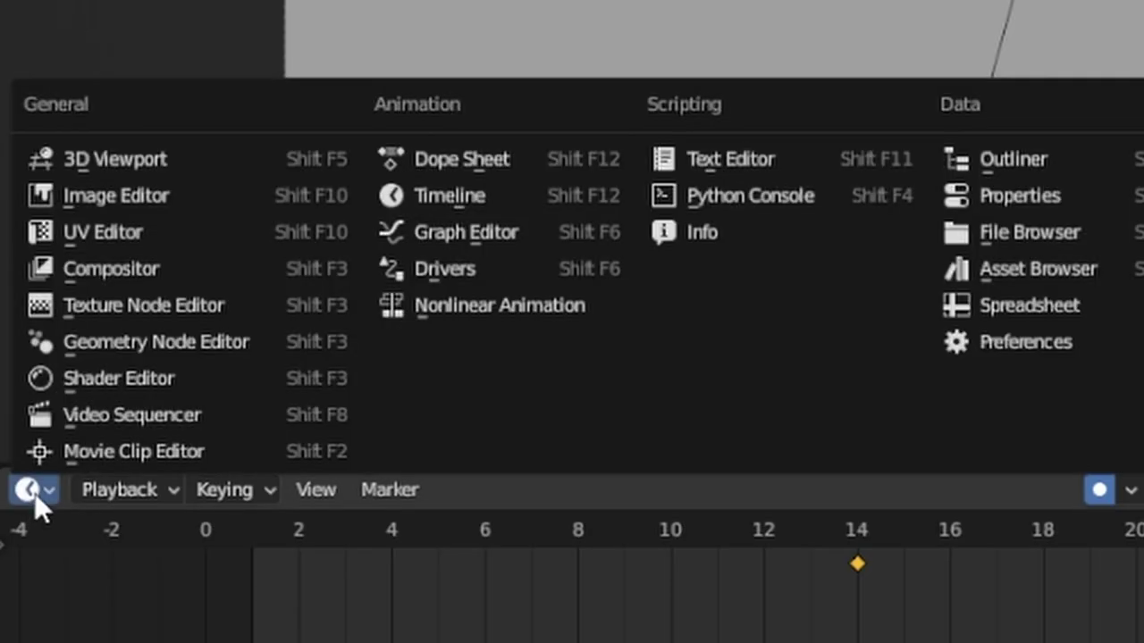
left_click(473, 241)
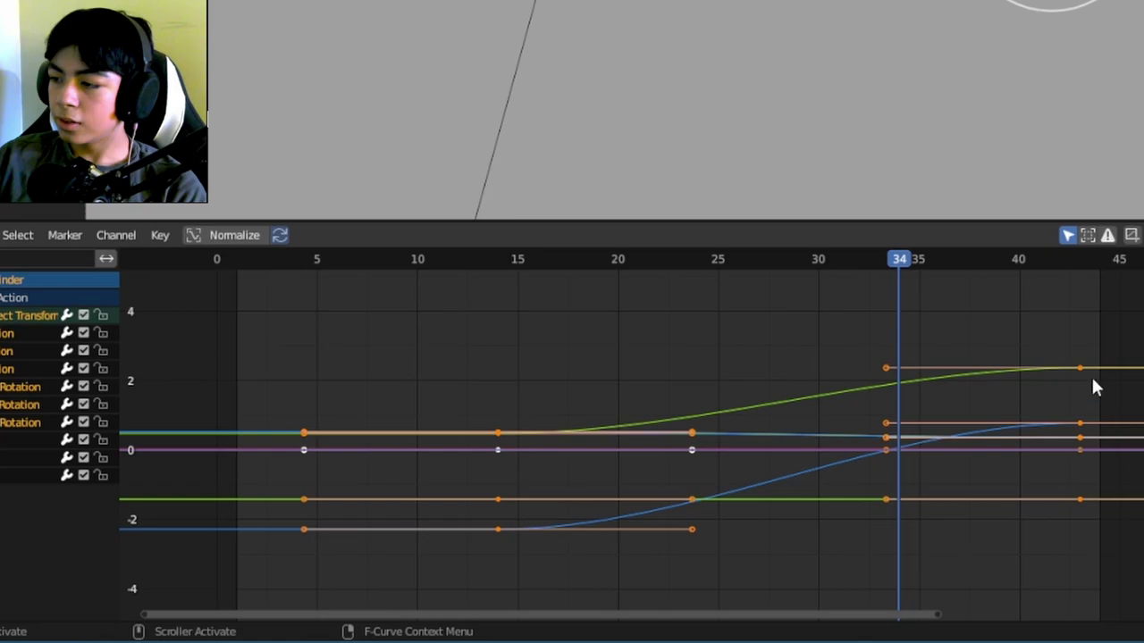
left_click(1095, 387)
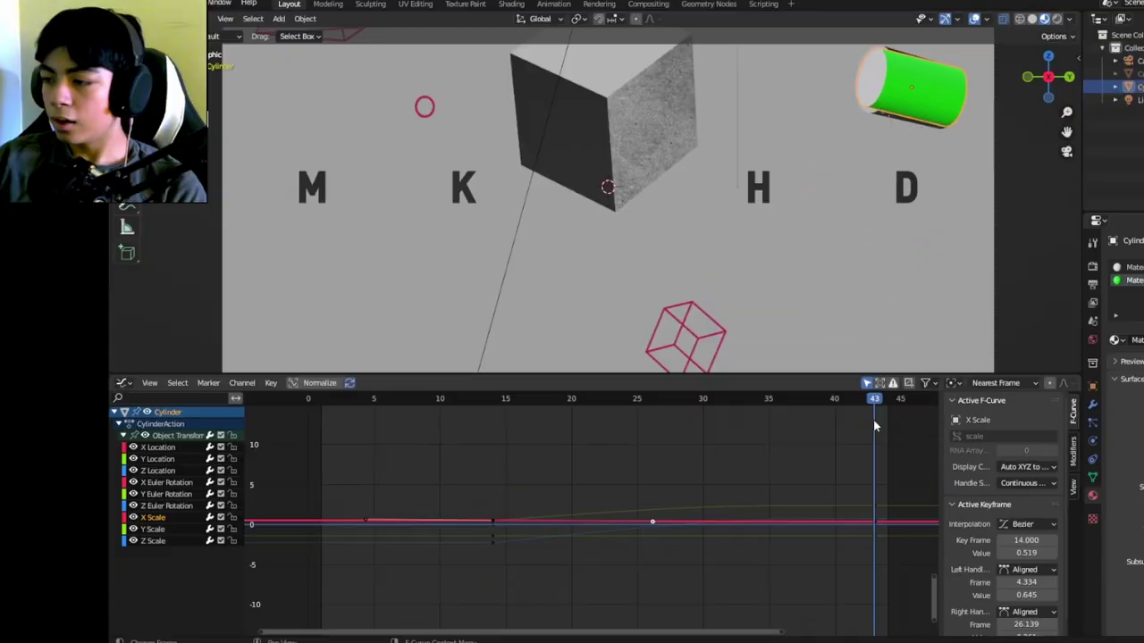
Step: Rotate the cylinder at frame 43 and again at frame 14 to keyframe its spin
key("r")
middle_click_drag(741, 223, 761, 253)
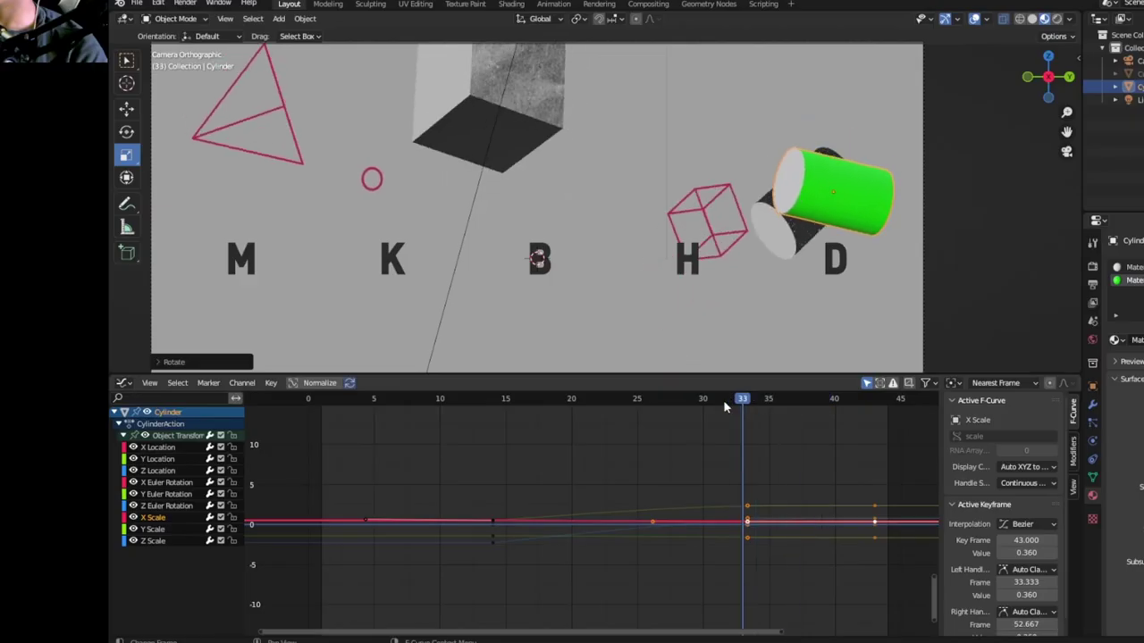
left_click_drag(723, 399, 518, 400)
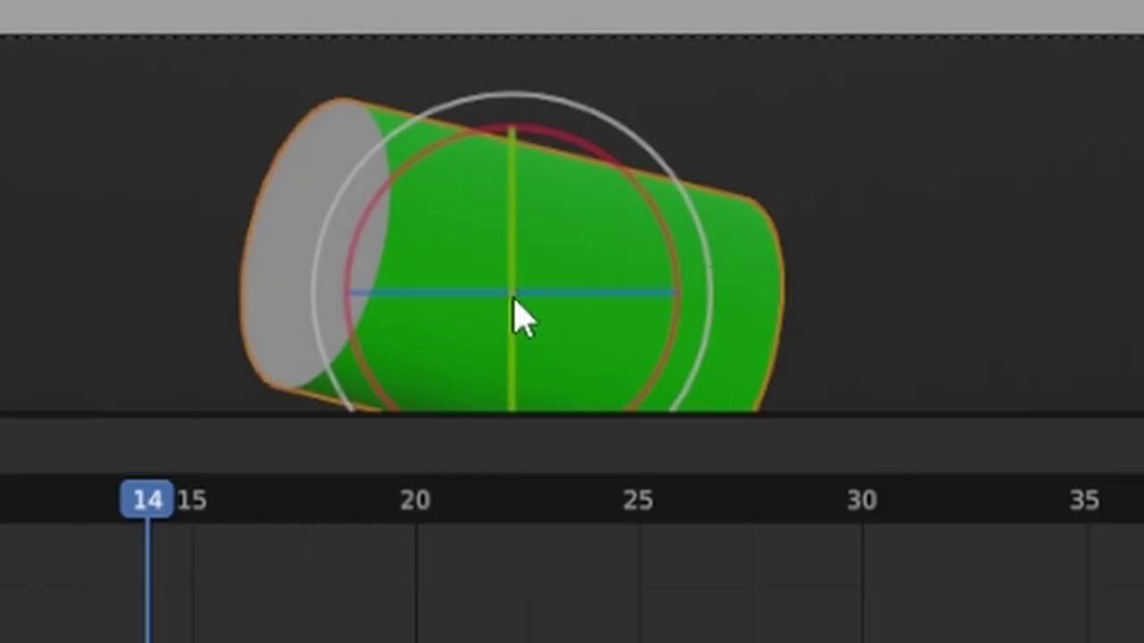
left_click_drag(518, 317, 352, 378)
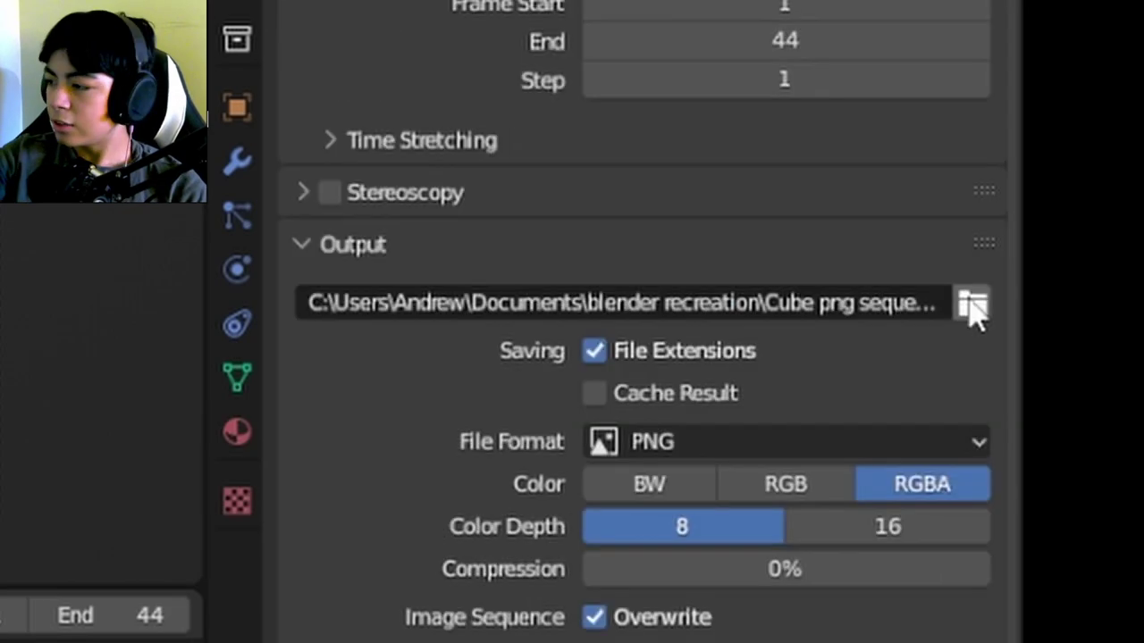
Step: Create a "cylinder png sequence" folder in blender recreation as the render output location
left_click(972, 304)
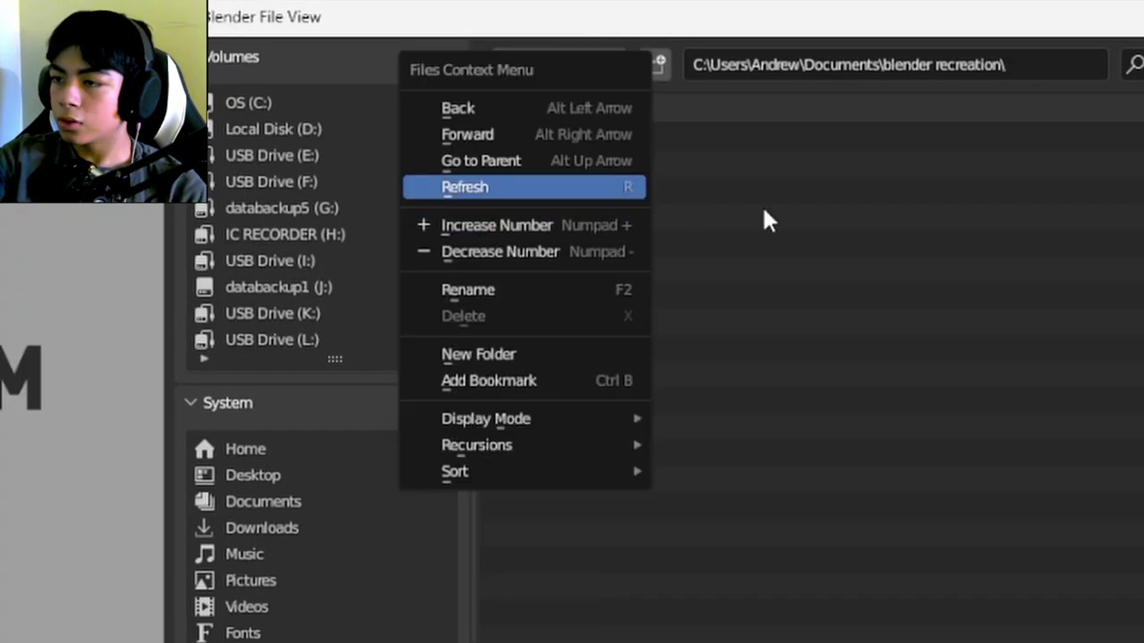
right_click(578, 223)
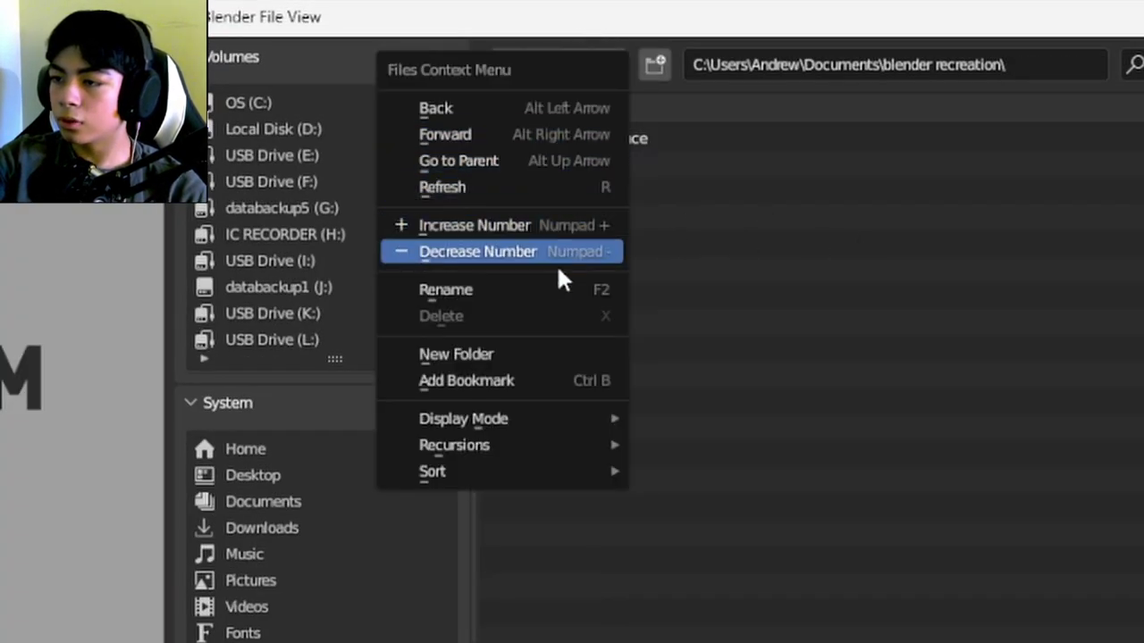
left_click(456, 354)
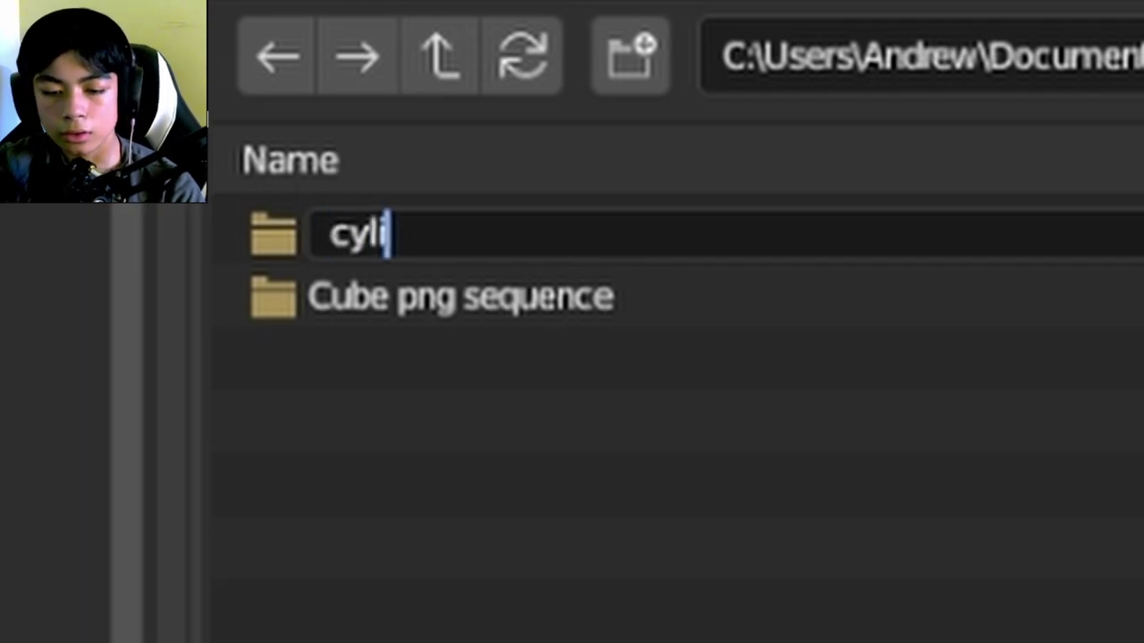
type("cylinder png sequ")
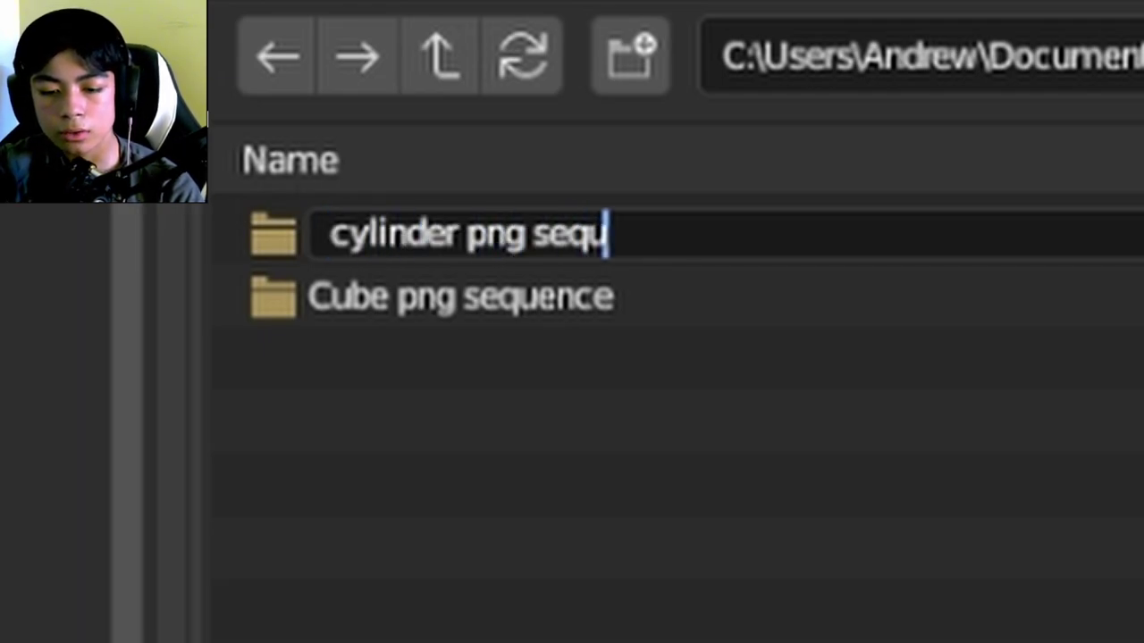
type("ence")
key("Return")
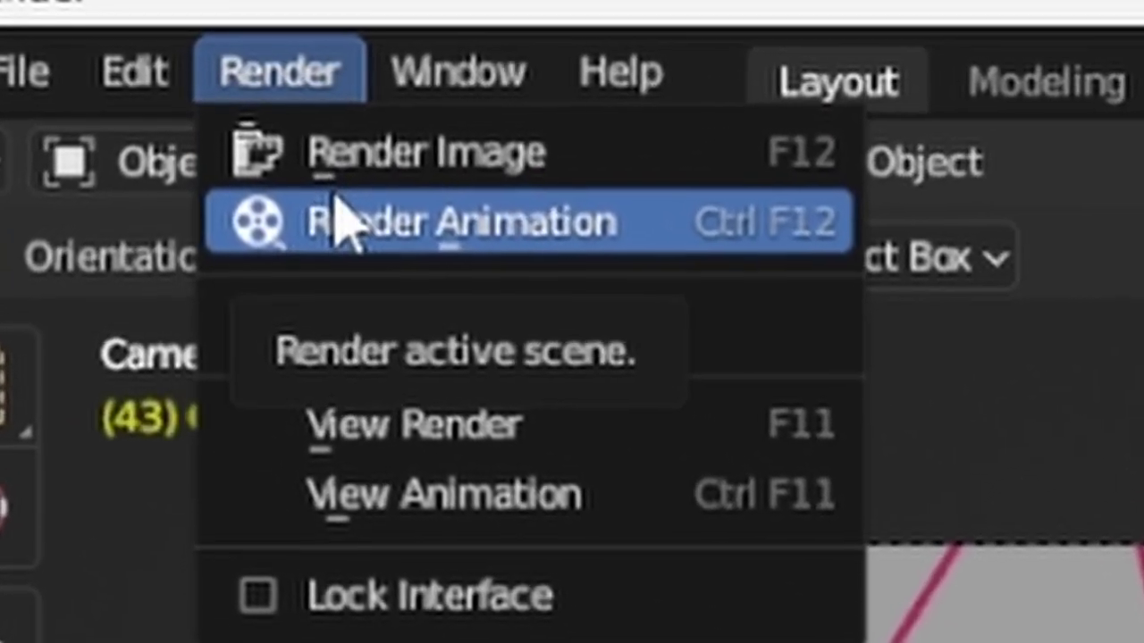
Step: Render the cylinder animation and switch to After Effects with the MKBHD letters composition
left_click(291, 176)
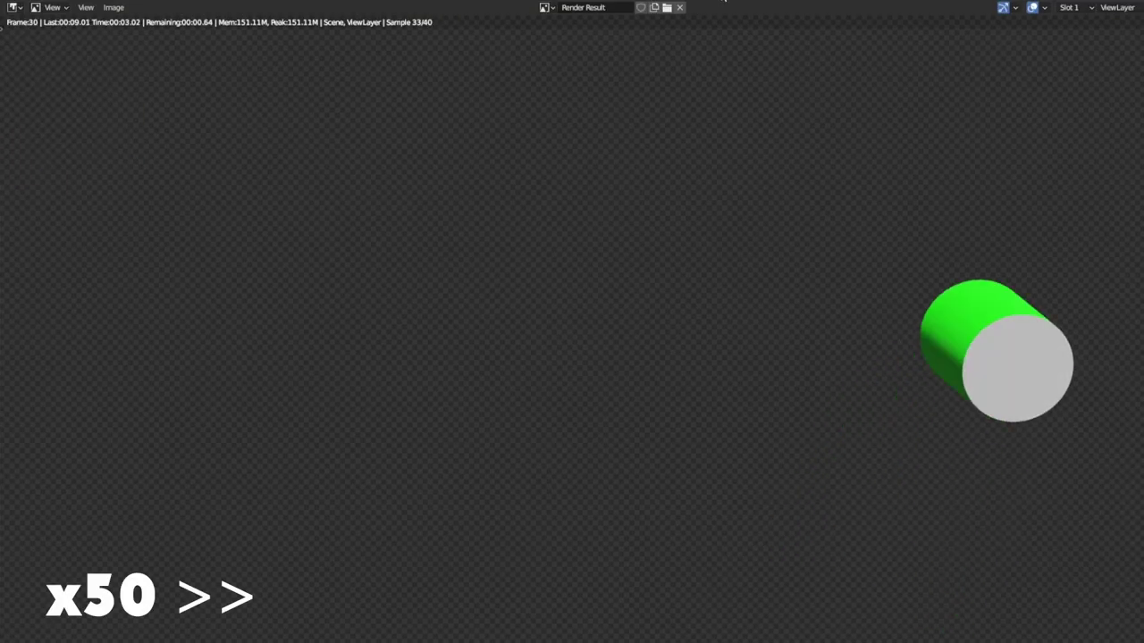
mouse_move(693, 630)
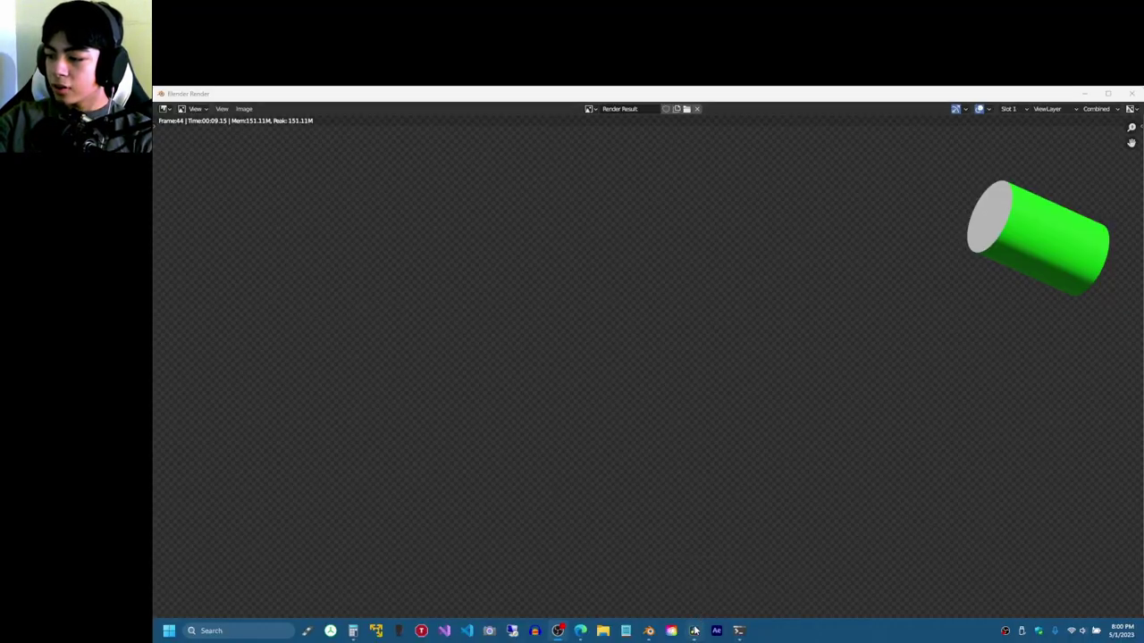
left_click(694, 631)
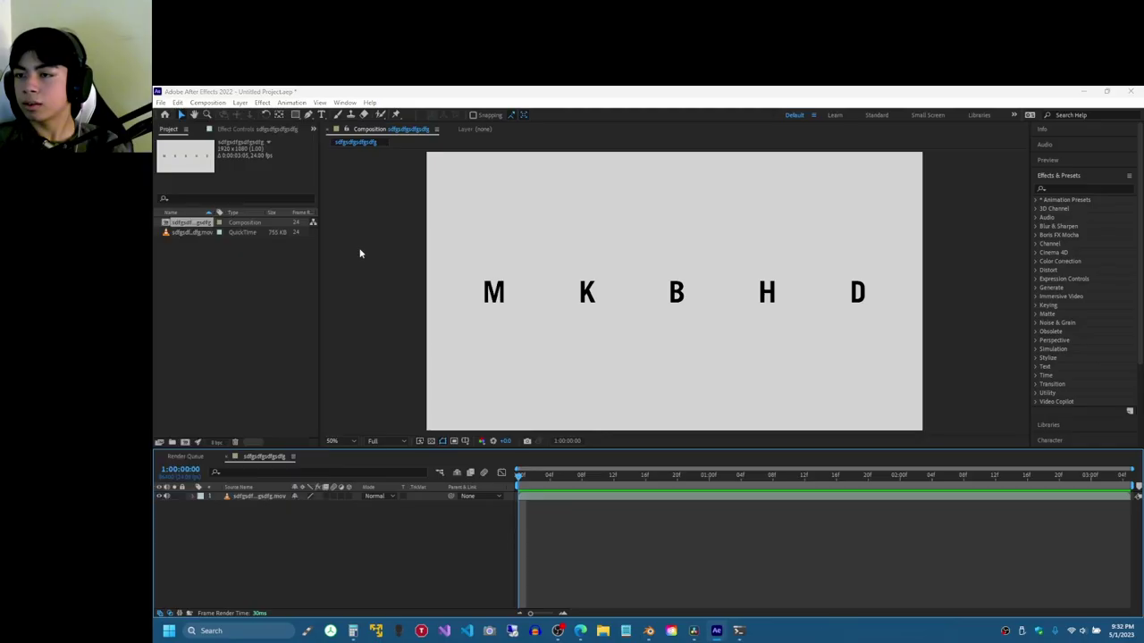
Step: Import cube frames 0001.png to 0044.png as a PNG sequence and preview them in the composition
key("ctrl+i")
left_click(269, 298)
left_click(465, 396, "shift")
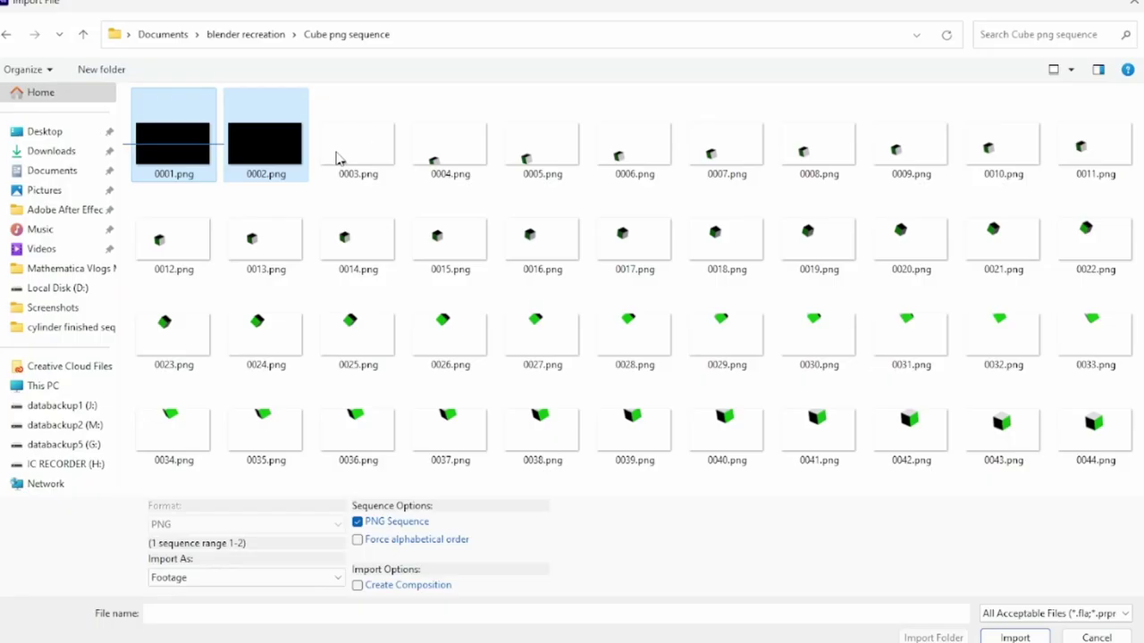
left_click_drag(337, 158, 1088, 583)
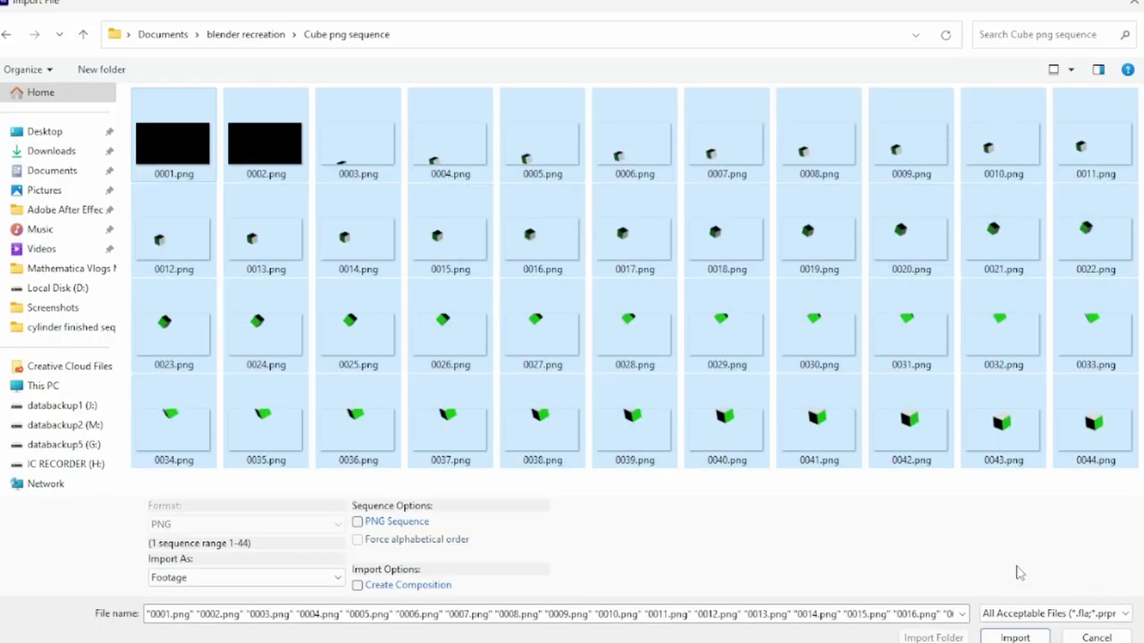
left_click(358, 525)
left_click(1014, 636)
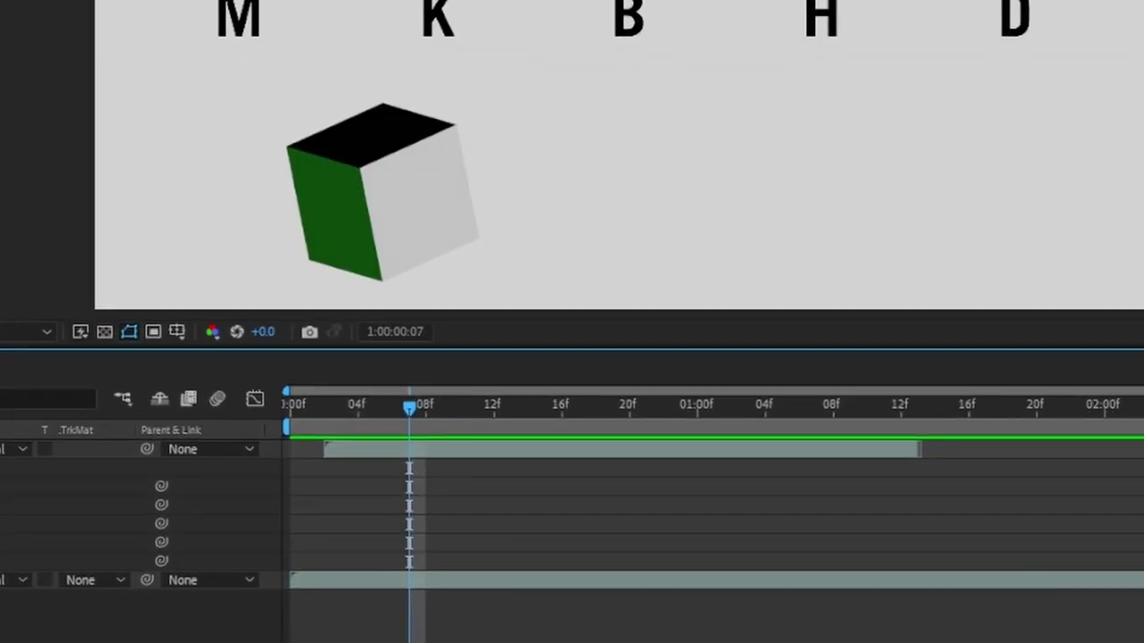
key("space")
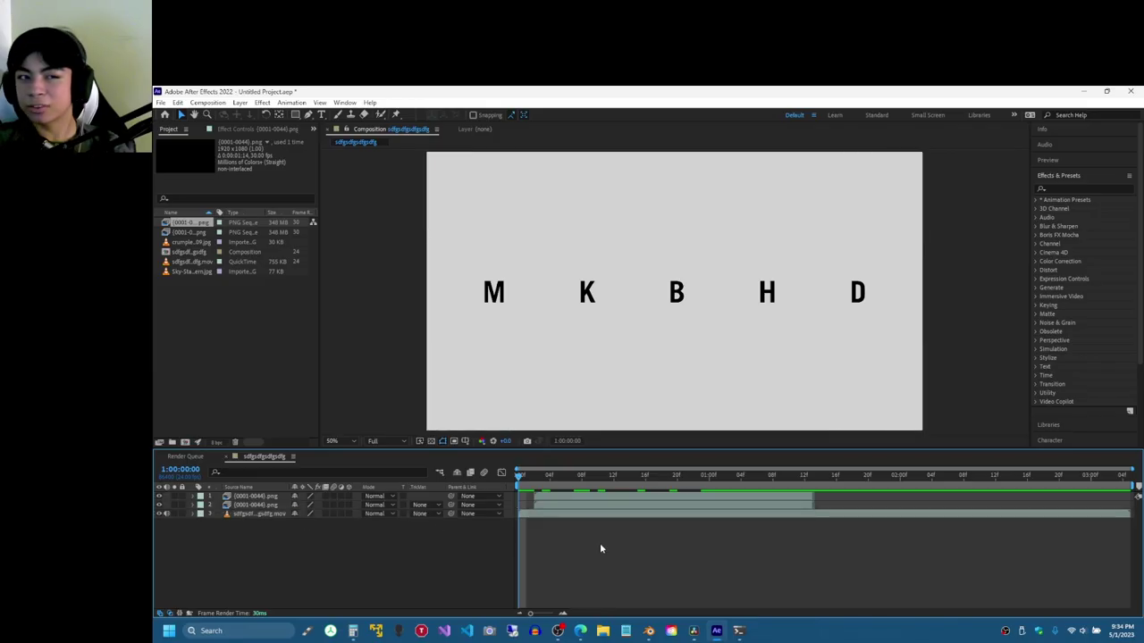
Step: Give the starry sky image layer an alpha track matte from the PNG sequence above it
key("space")
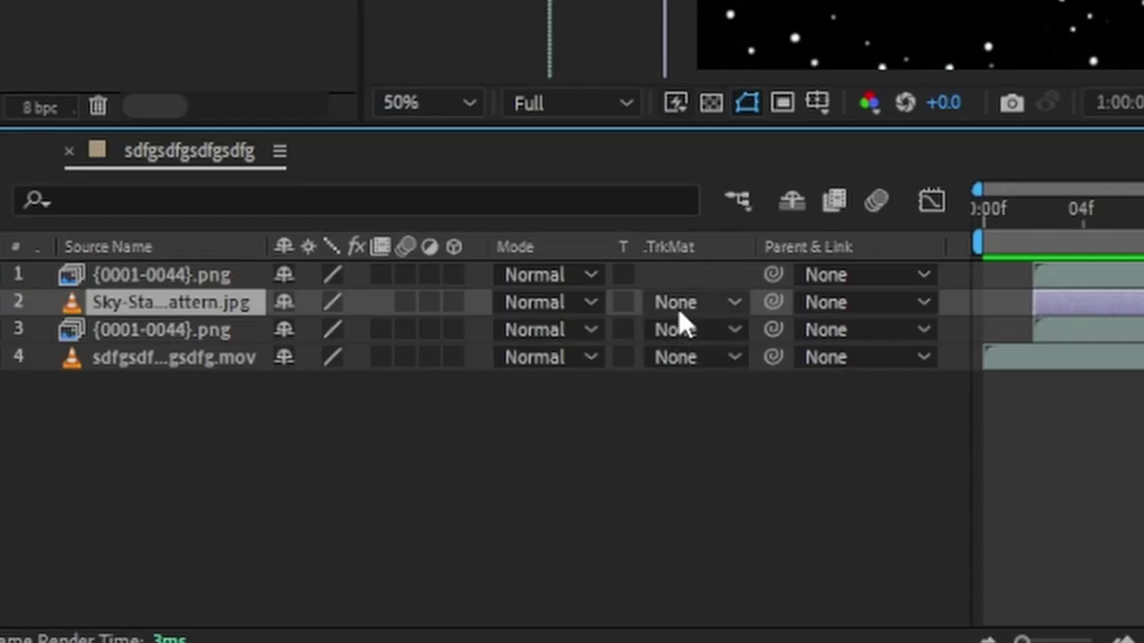
left_click(679, 310)
left_click(707, 393)
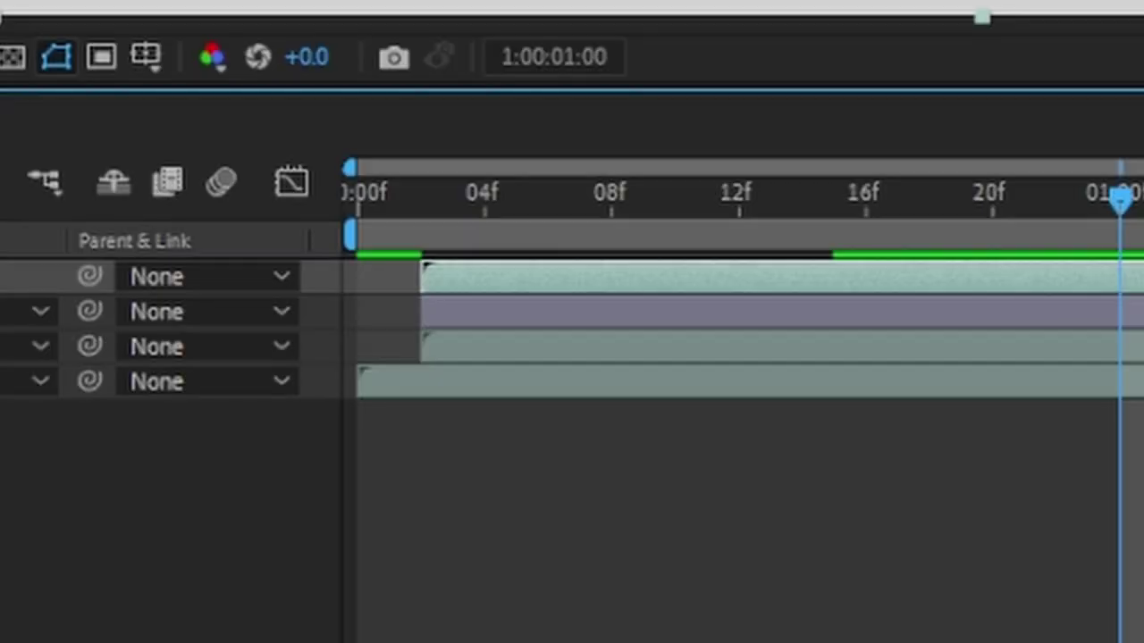
Step: Duplicate the top cylinder sequence layer, apply Keylight (1.2) to the copy, and sample the cylinder's green as screen colour
key("ctrl+d")
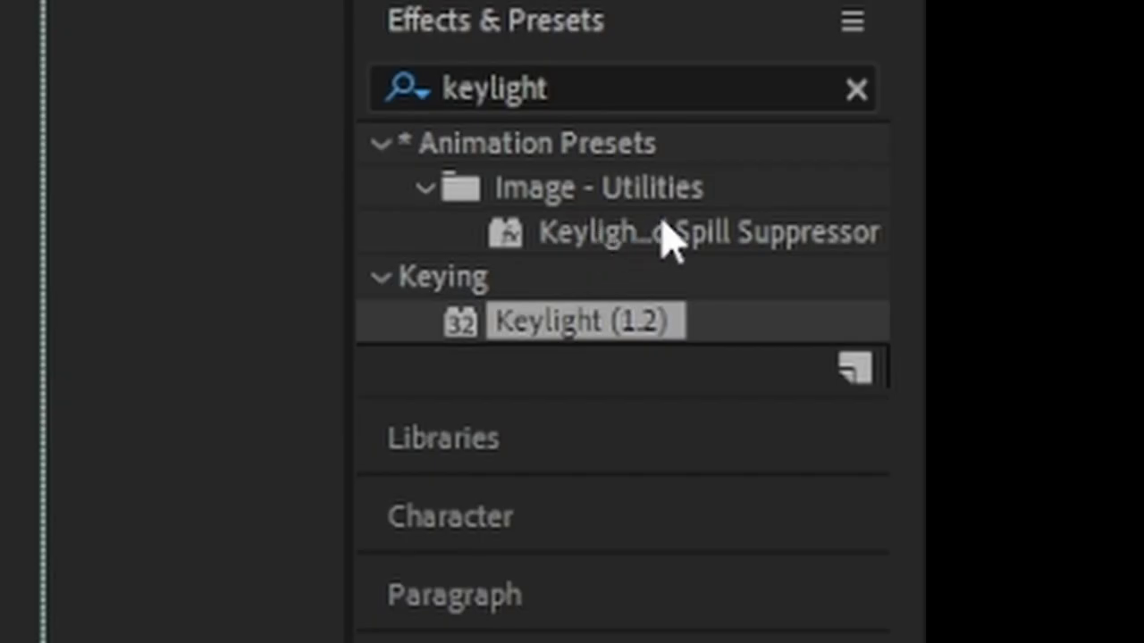
left_click_drag(581, 322, 651, 340)
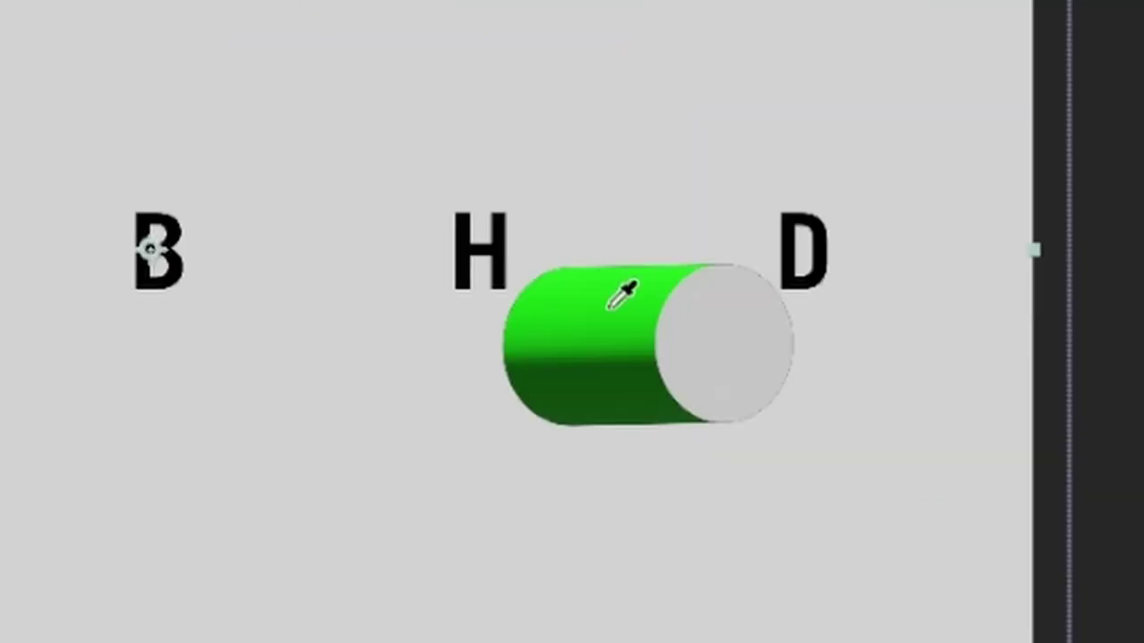
left_click(609, 313)
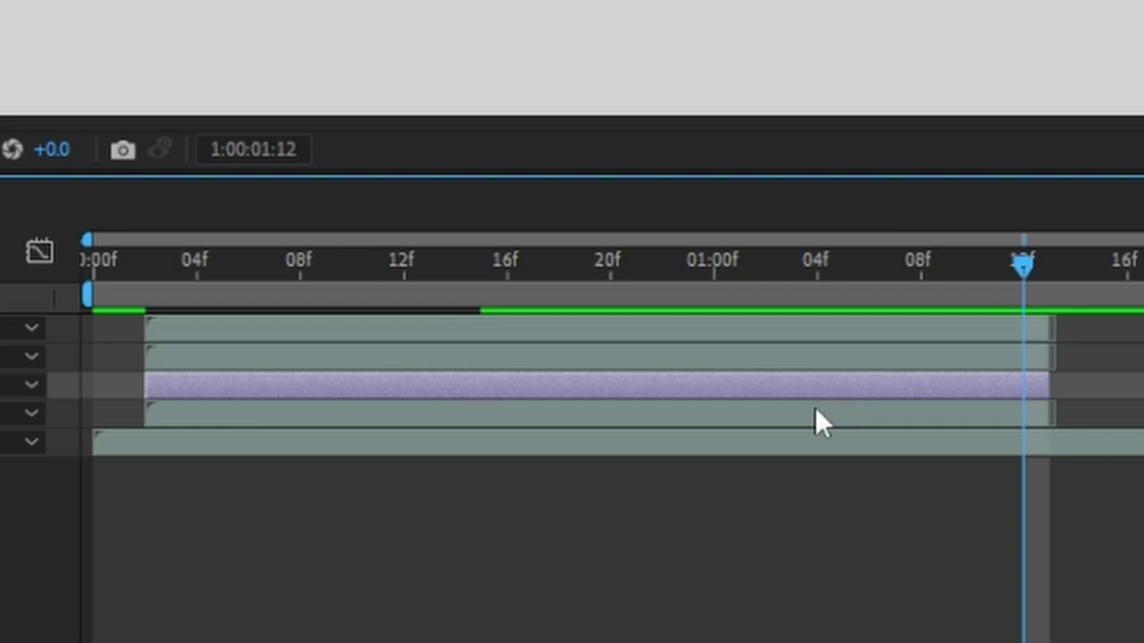
Step: Place the crumpled paper image below the cube sequence and trim off the part past the sequence's end
left_click(817, 414)
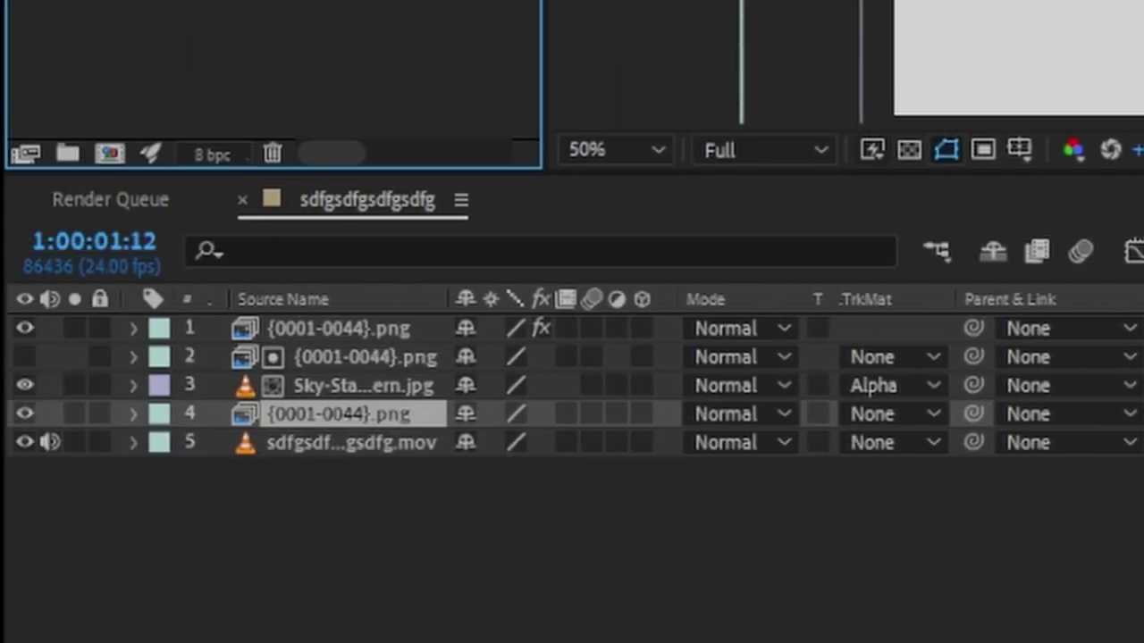
left_click(197, 303)
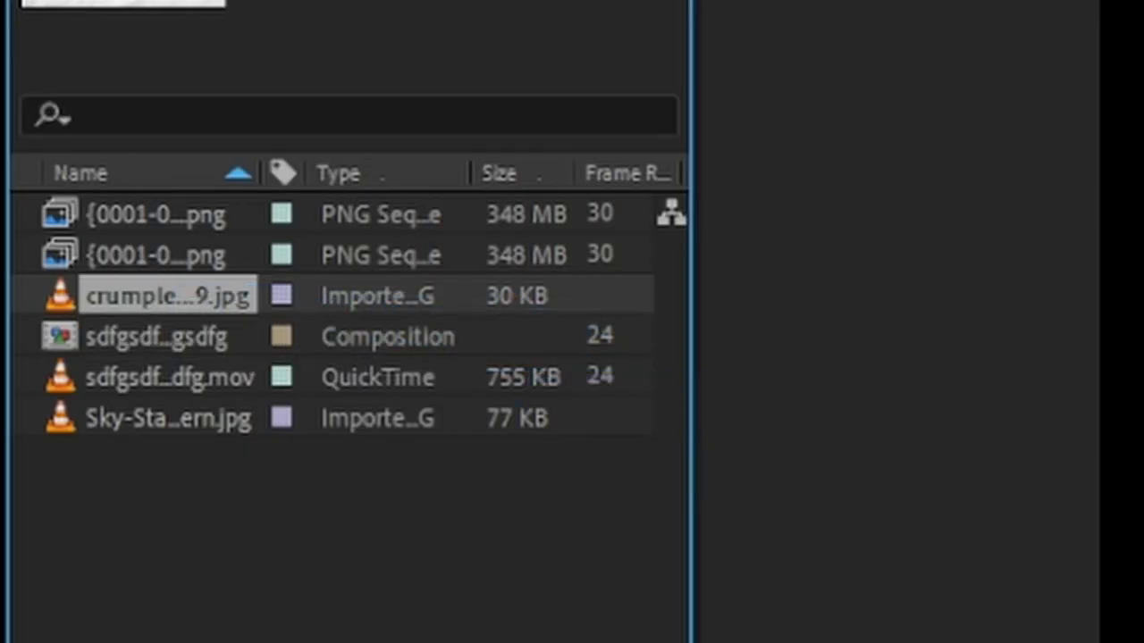
key("ctrl+shift+d")
key("BackSpace")
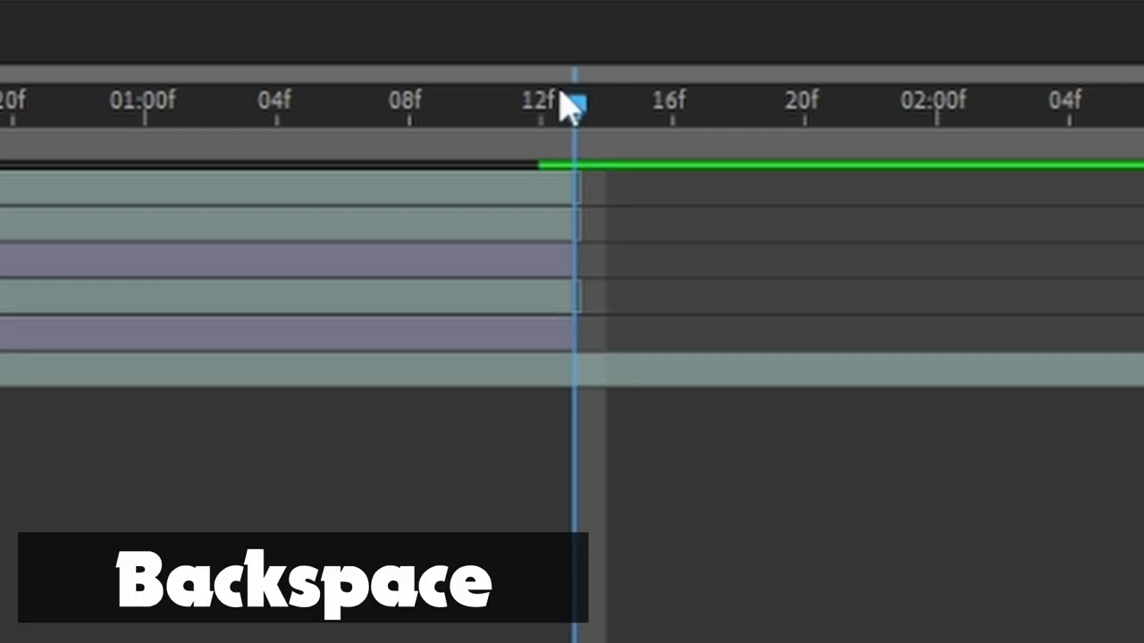
Step: Find the Motion Tile effect and apply it to the crumpled paper layer
left_click_drag(562, 108, 440, 108)
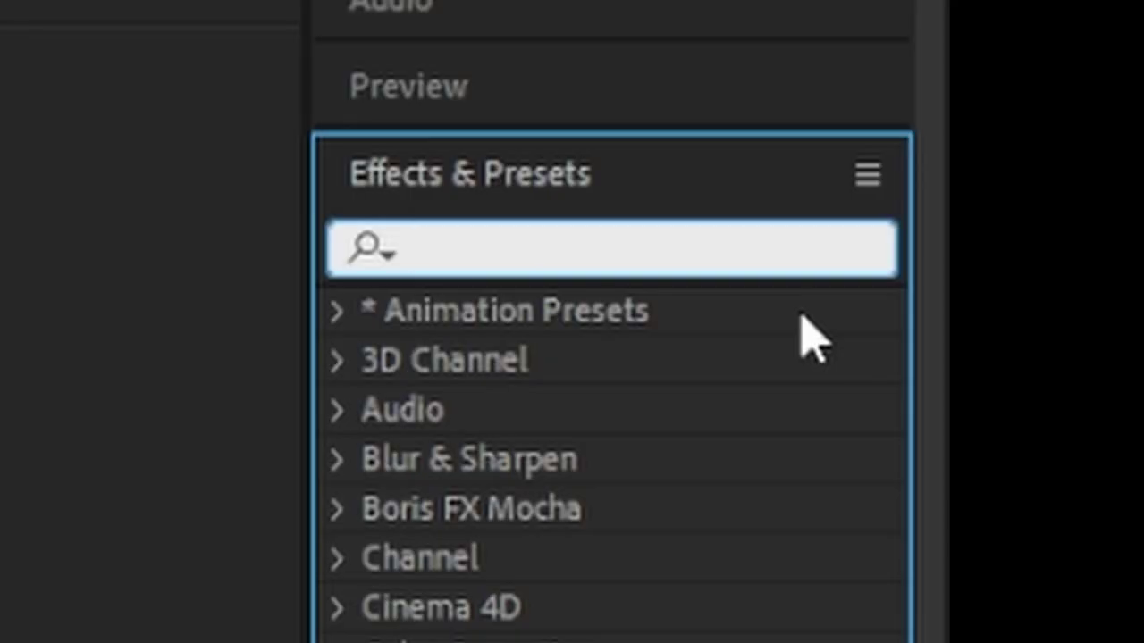
type("mtoin til")
key("BackSpace")
key("BackSpace")
key("BackSpace")
key("BackSpace")
key("BackSpace")
key("BackSpace")
key("BackSpace")
key("BackSpace")
key("BackSpace")
type("motion tile")
left_click_drag(554, 360, 701, 632)
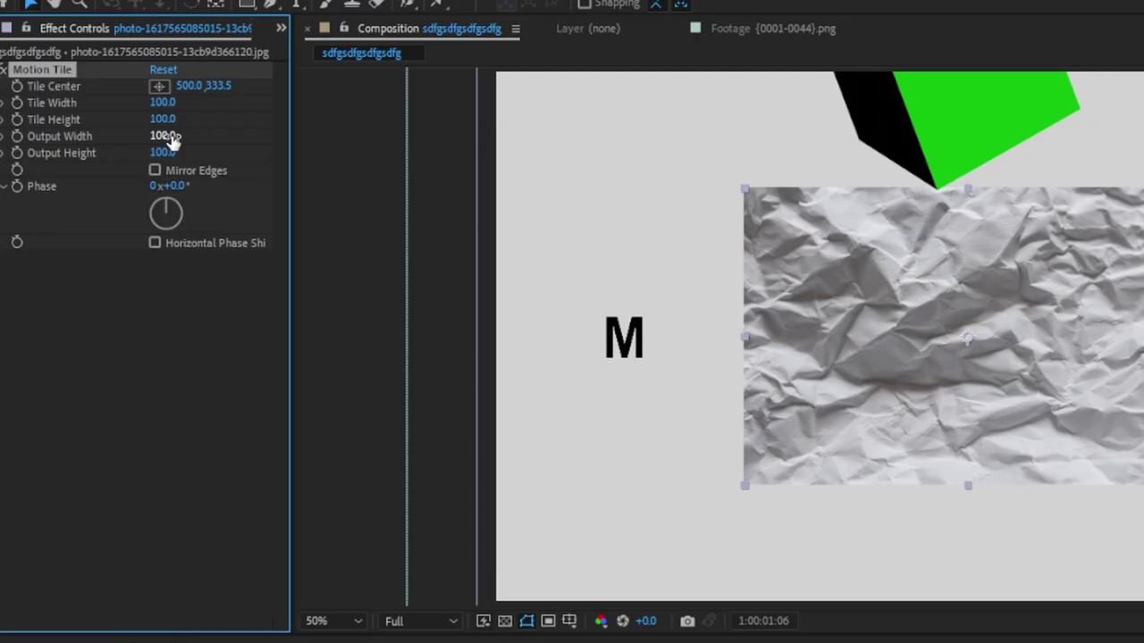
Step: Set Motion Tile's output width to 250, increase its output height to about 190, and enable Mirror Edges
mouse_move(169, 137)
left_mouse_down()
mouse_move(185, 135)
mouse_move(176, 152)
left_mouse_up()
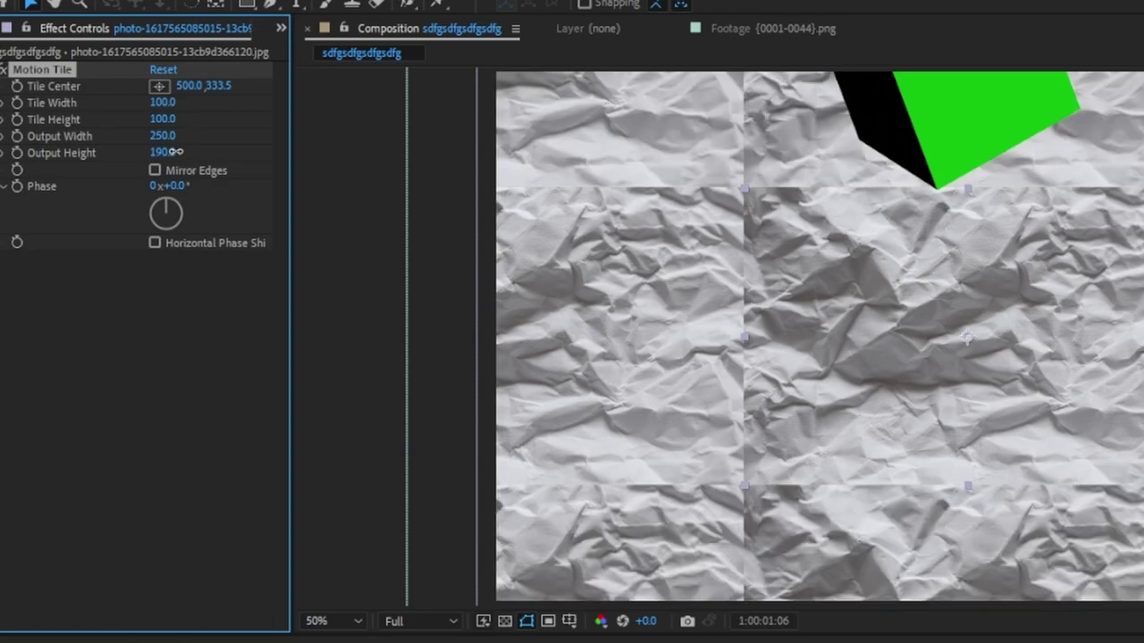
left_click(155, 170)
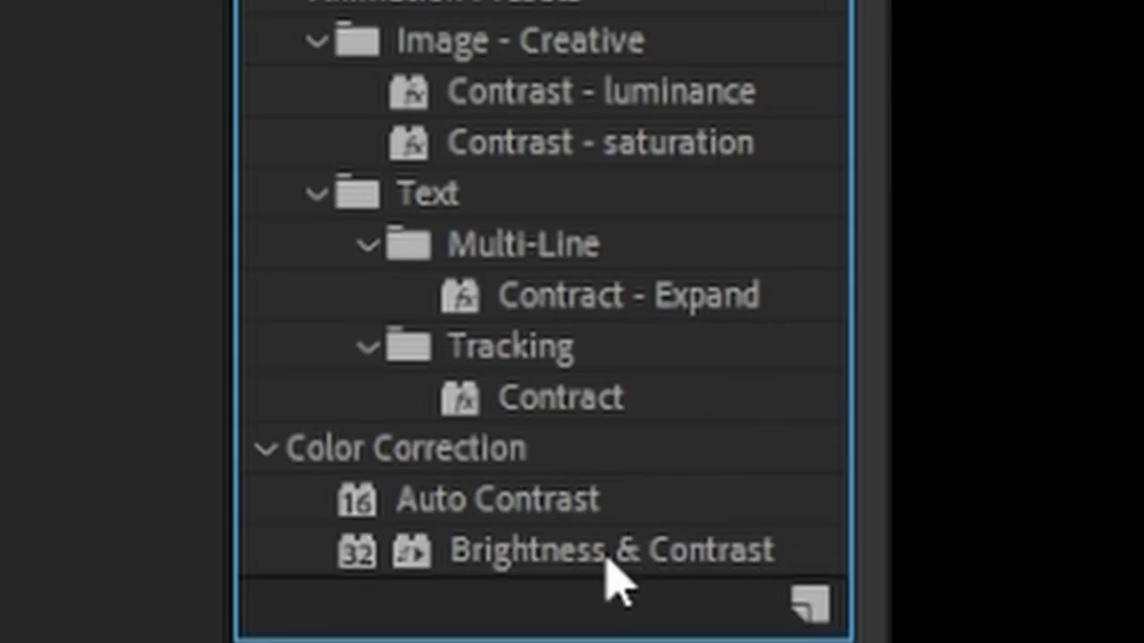
Step: Apply Brightness & Contrast to the crumpled paper layer, with contrast at 100 and brightness at about -37
left_click(625, 563)
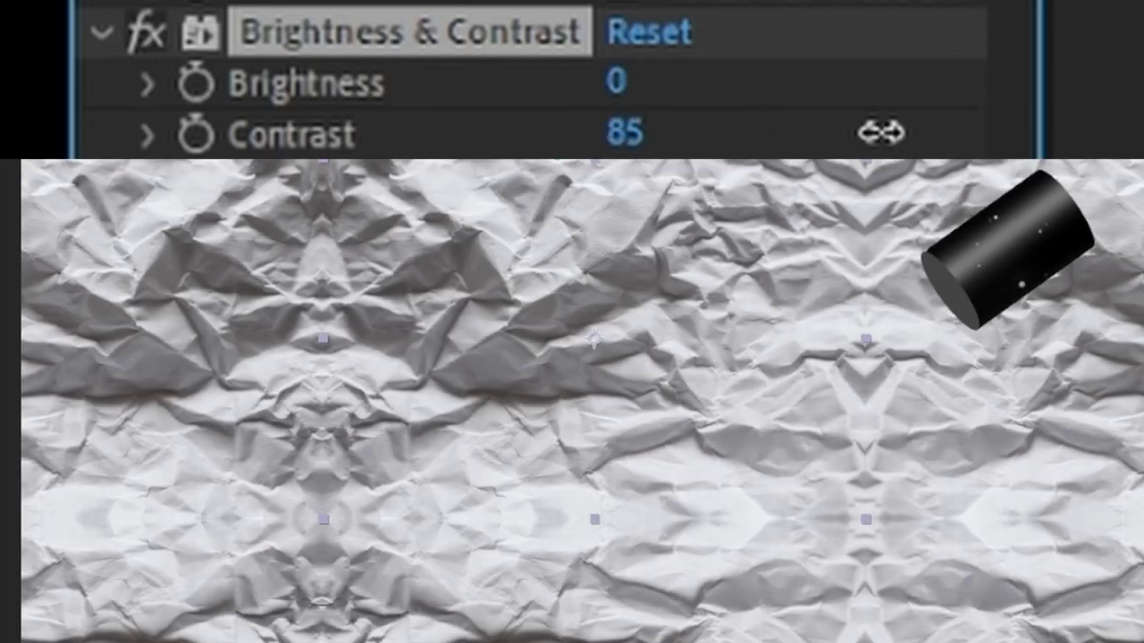
left_click_drag(881, 127, 1106, 134)
left_click_drag(616, 82, 578, 90)
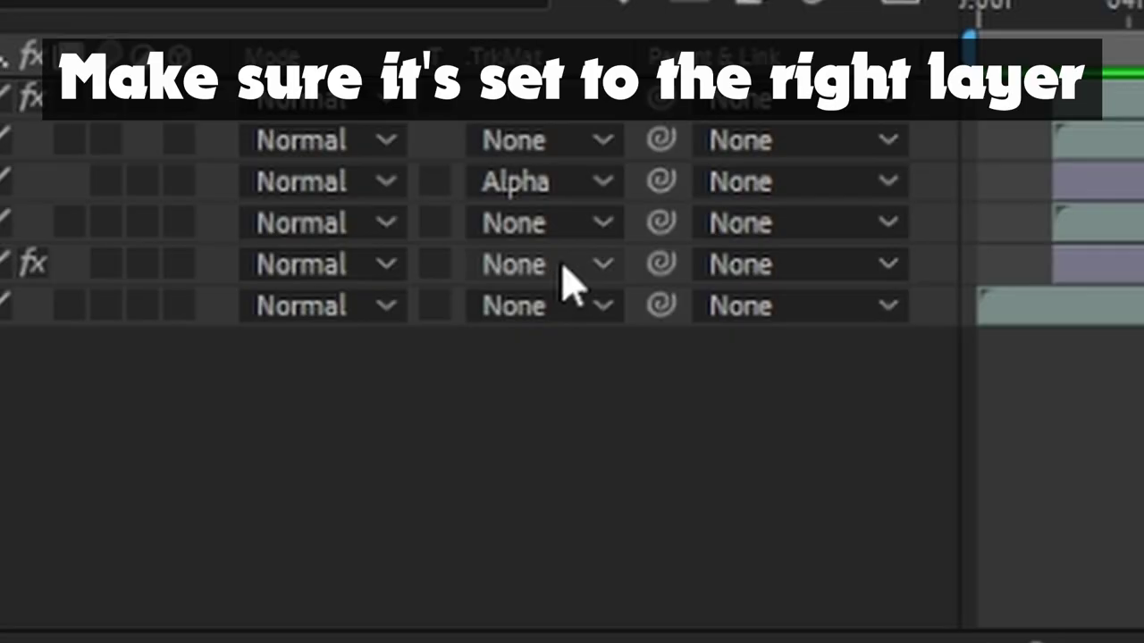
Step: Set the crumpled paper layer's track matte to Alpha from the cube sequence, and duplicate the cube sequence layer
left_click(561, 264)
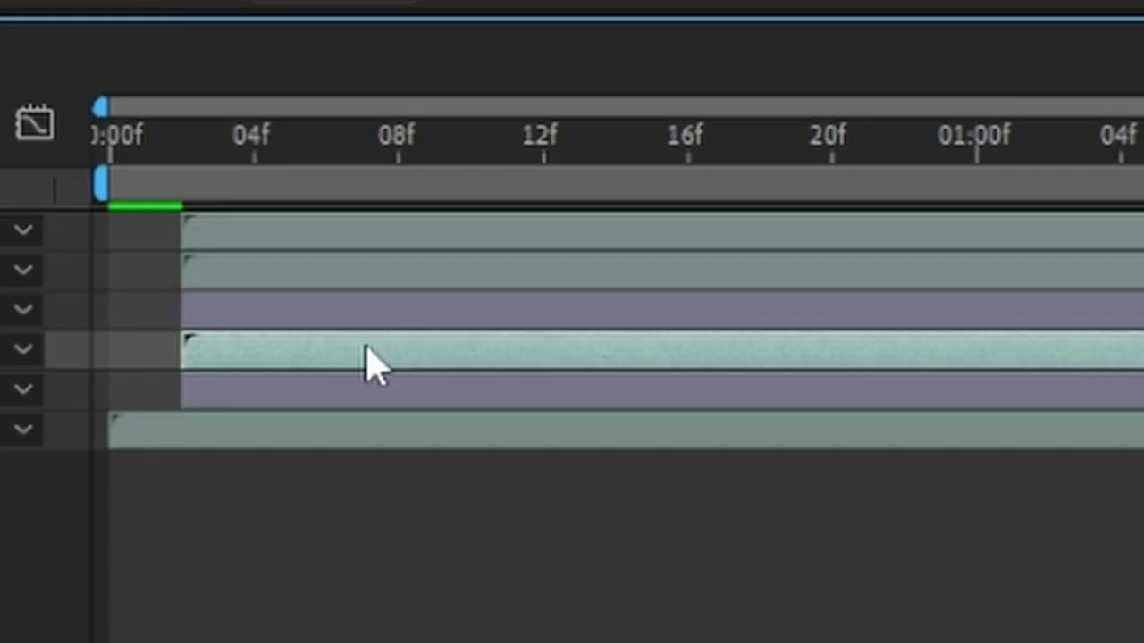
key("ctrl+d")
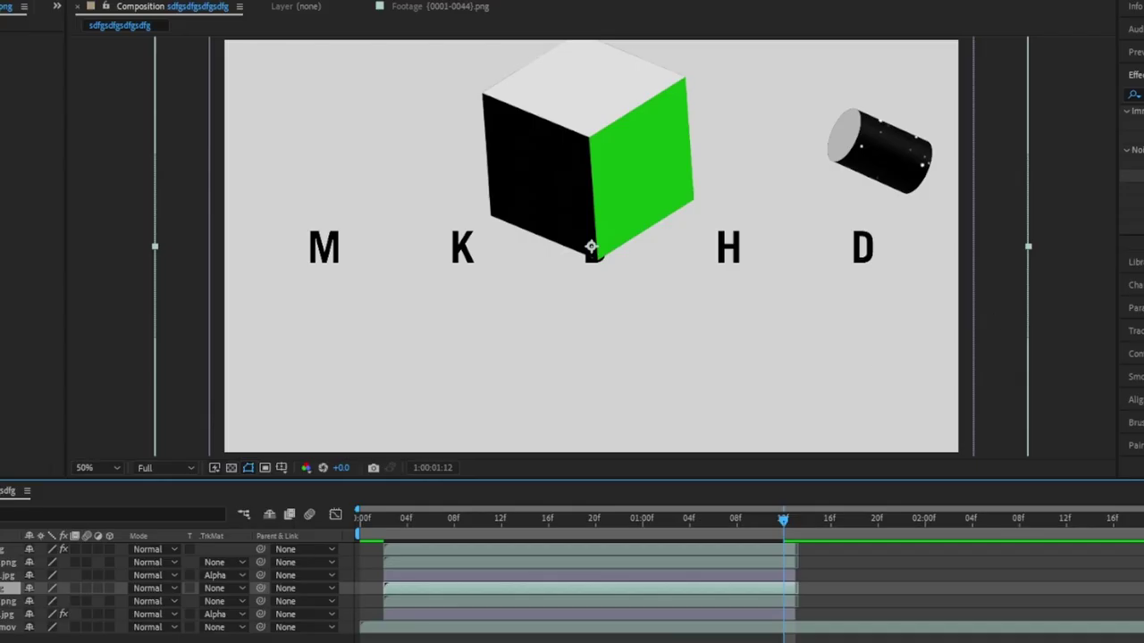
Step: Apply Keylight to the duplicated cube sequence, sample the green face as screen colour, and preview the keyed cube
left_click(578, 172)
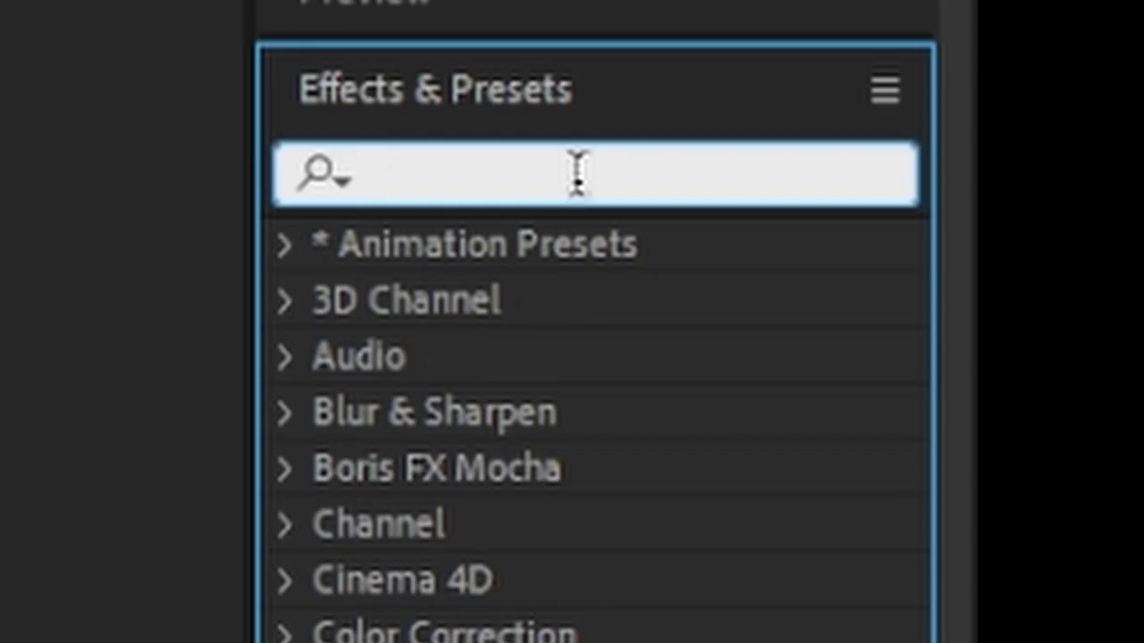
type("k")
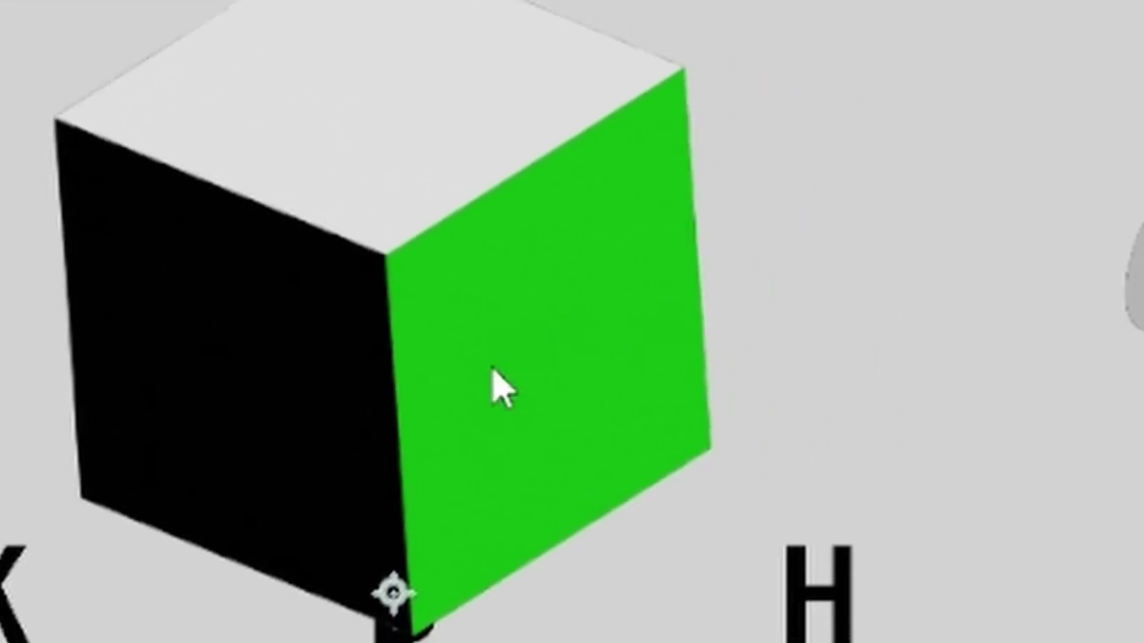
left_click(501, 388)
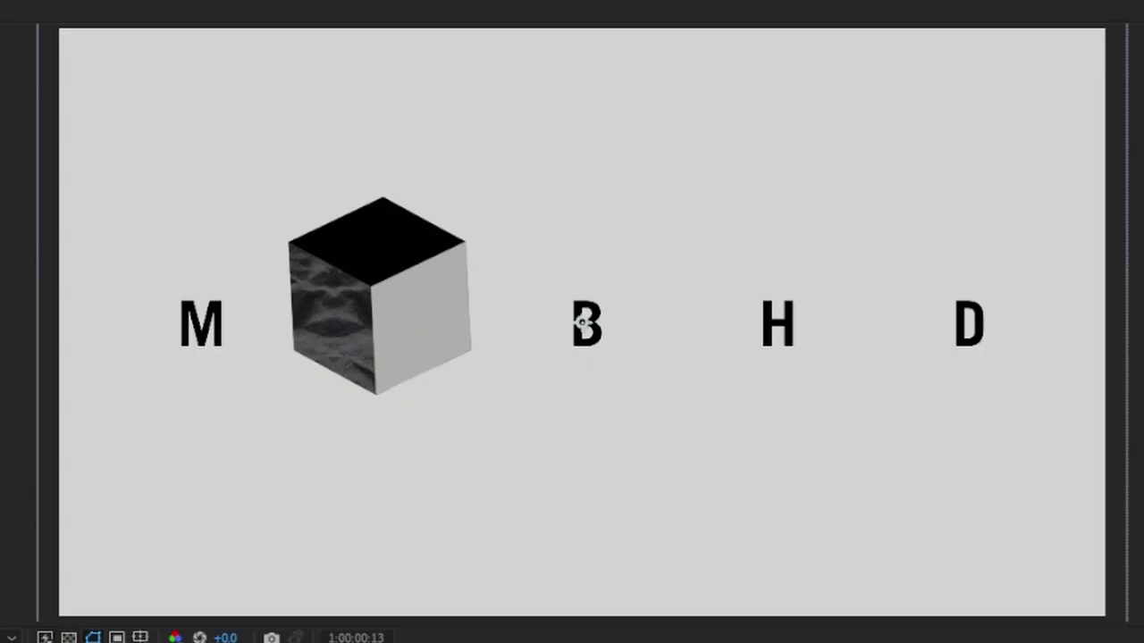
key("space")
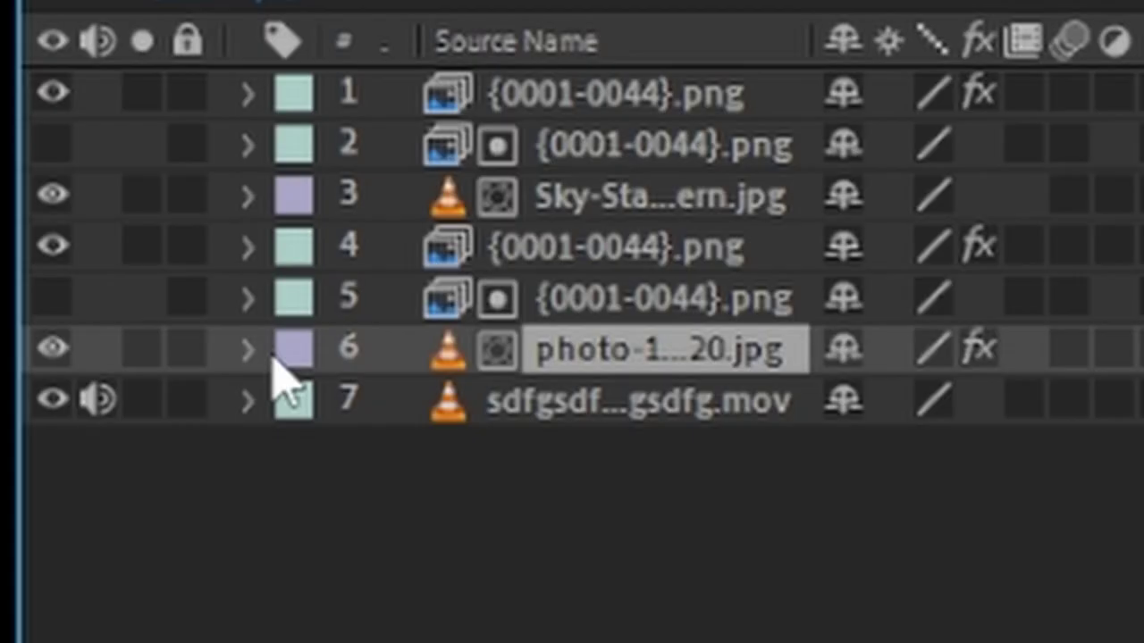
Step: Apply the Transform effect to the crumpled paper layer and adjust its keyframed position and scale to follow the cube face
left_click(254, 350)
left_click(306, 454)
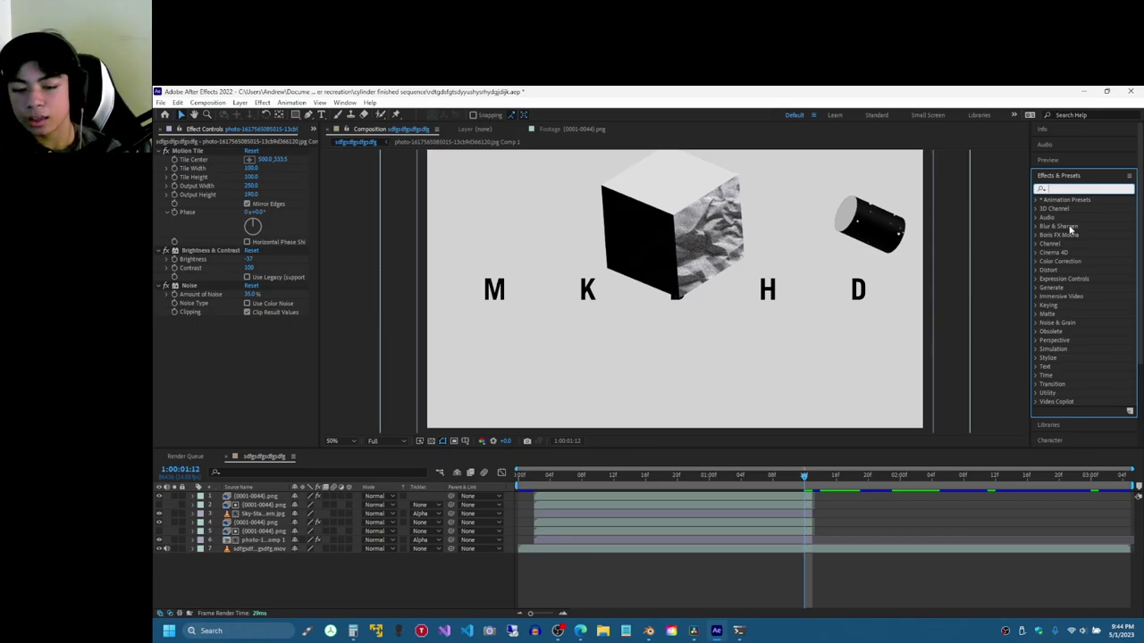
type("trans")
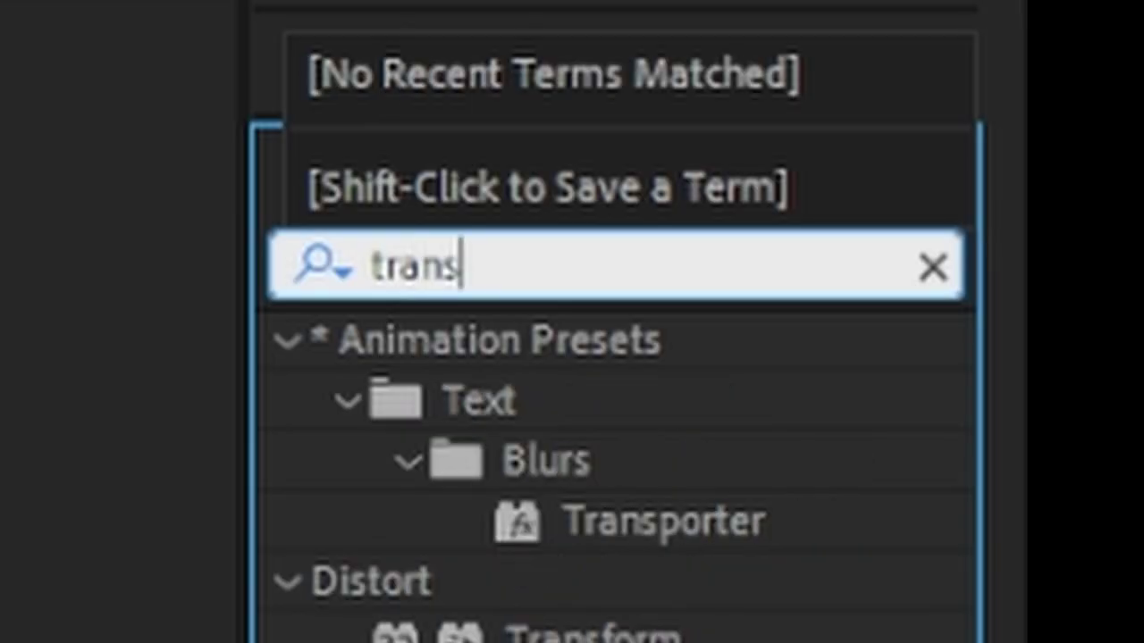
type("for")
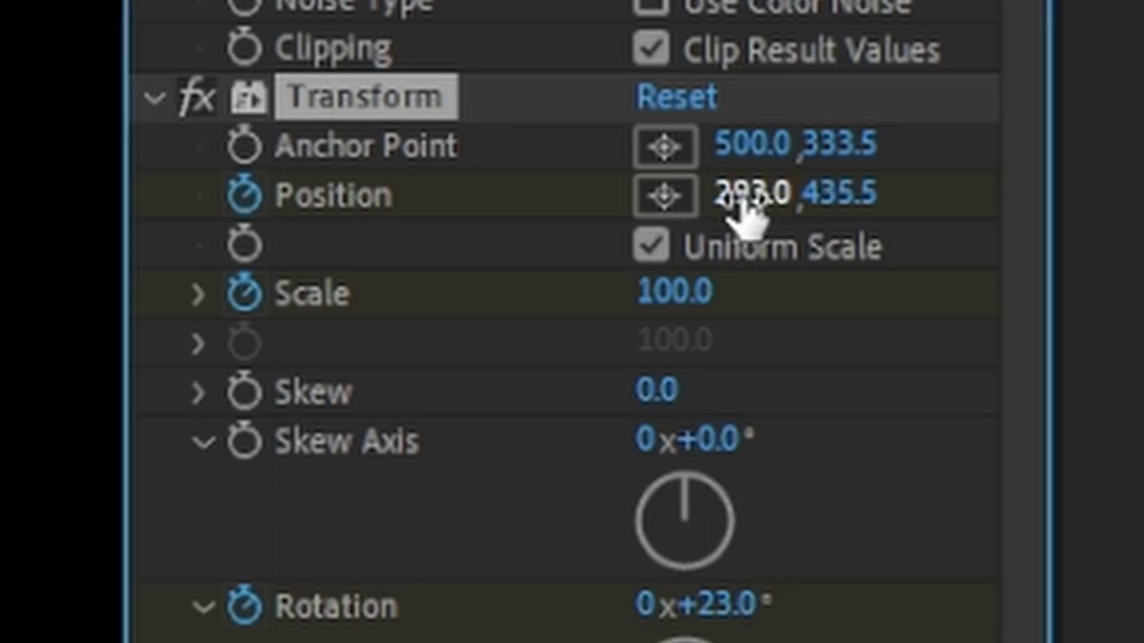
left_click_drag(745, 209, 397, 194)
left_click_drag(685, 301, 774, 281)
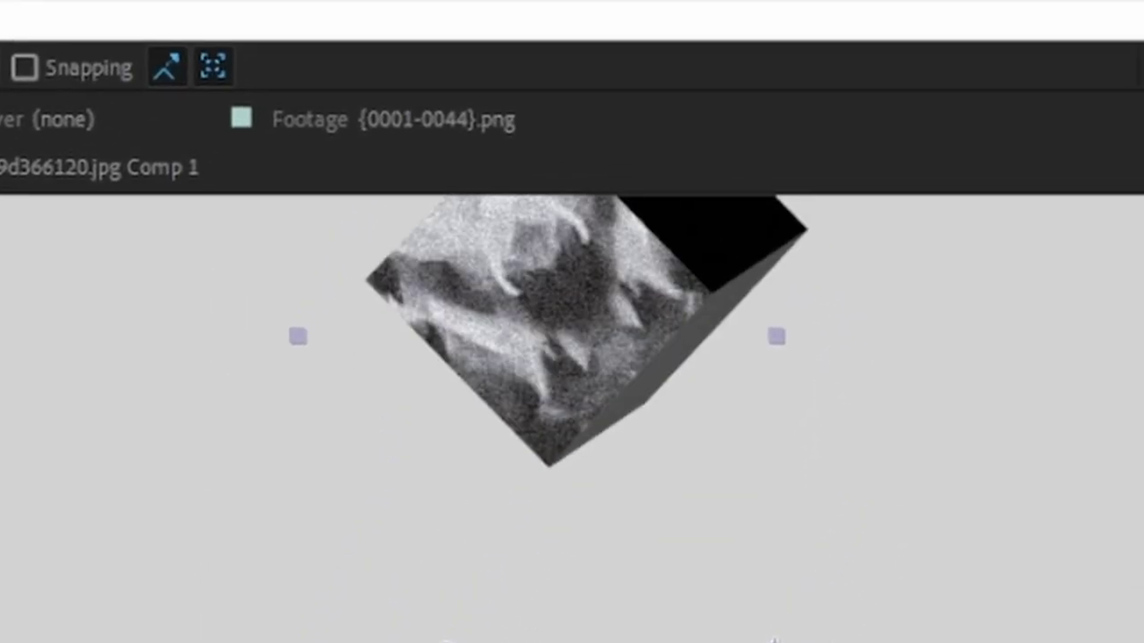
Step: Add Posterize Time to the crumpled paper layer and lower its frame rate to about 6.8
left_click(789, 210)
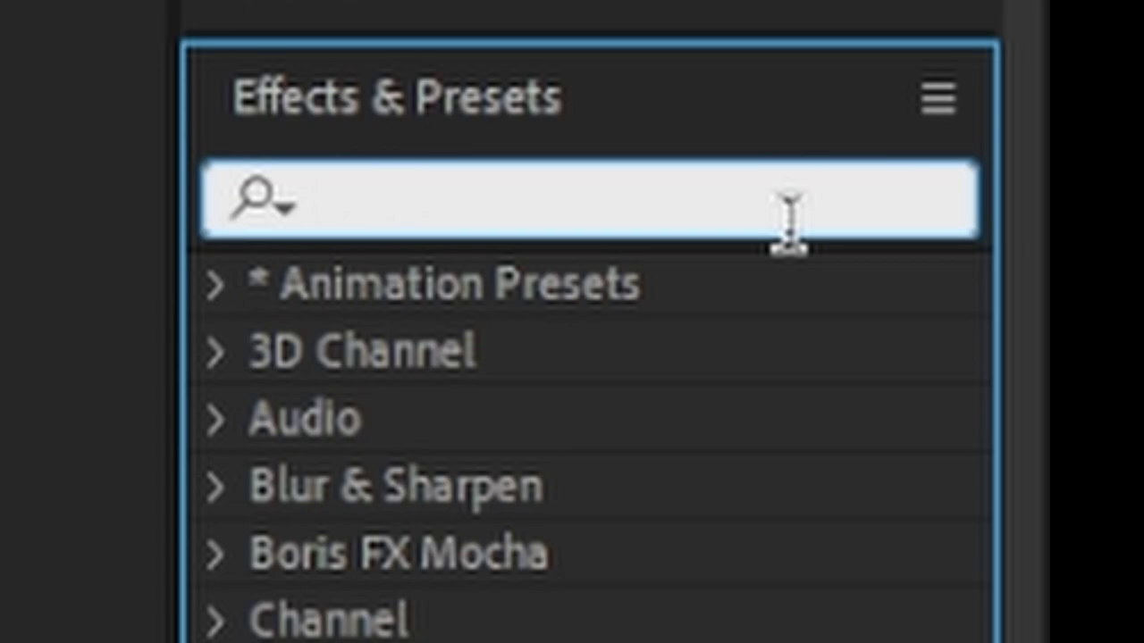
type("po")
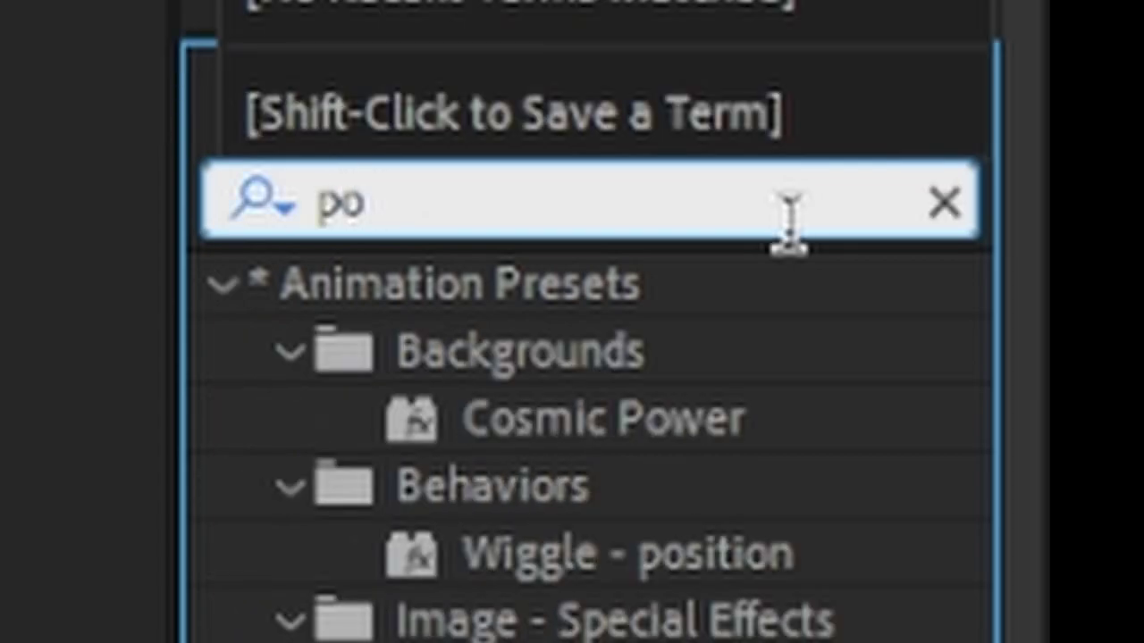
type("steri")
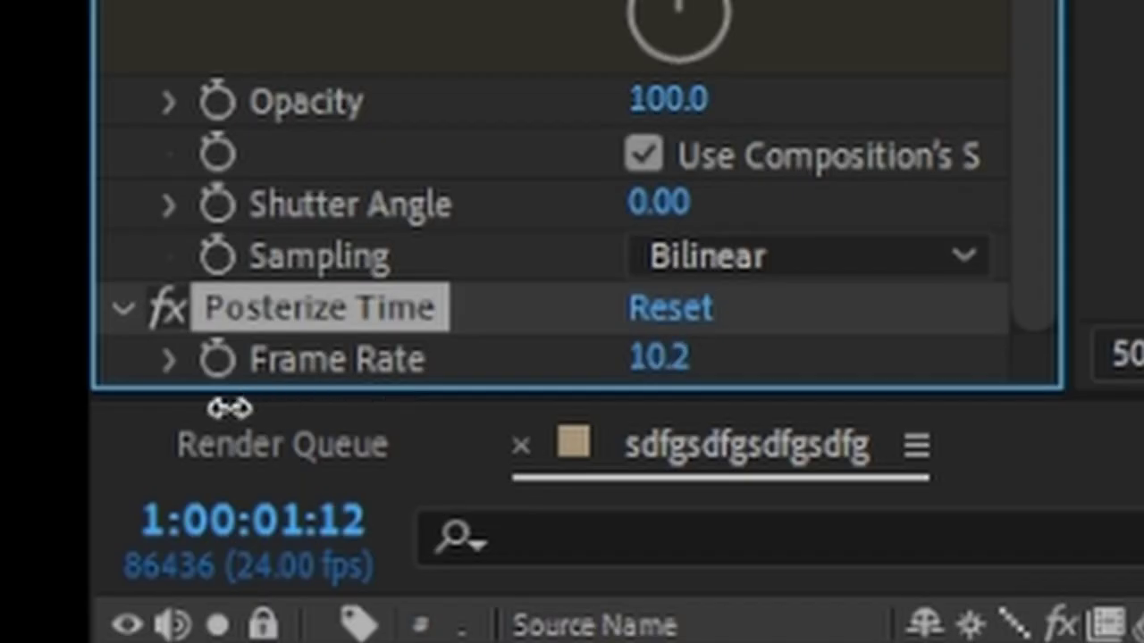
left_click_drag(230, 408, 192, 408)
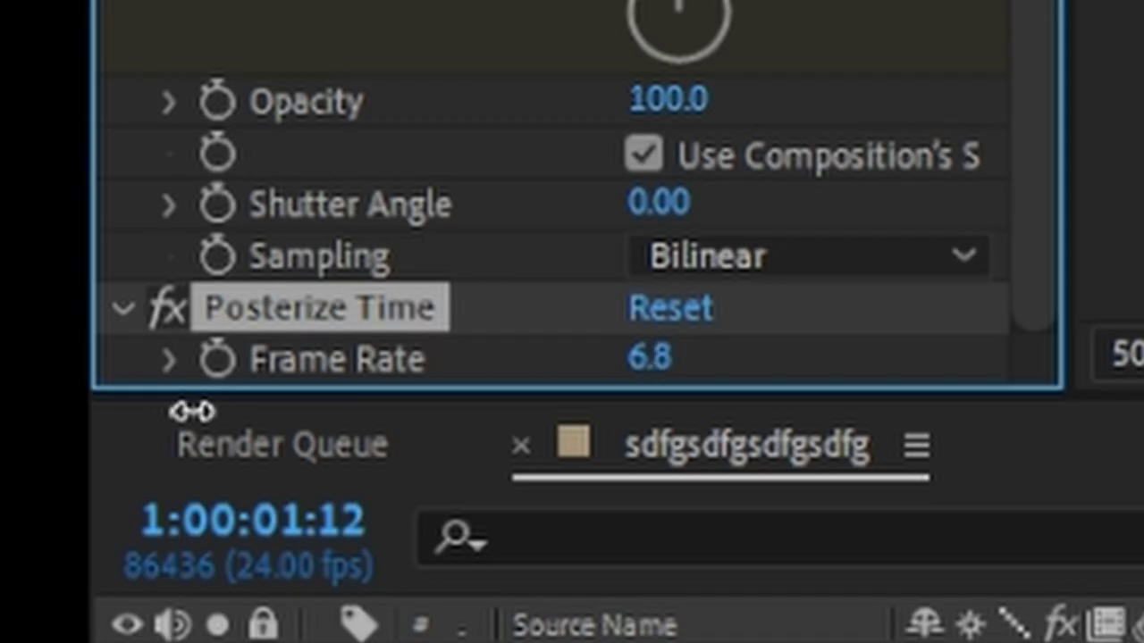